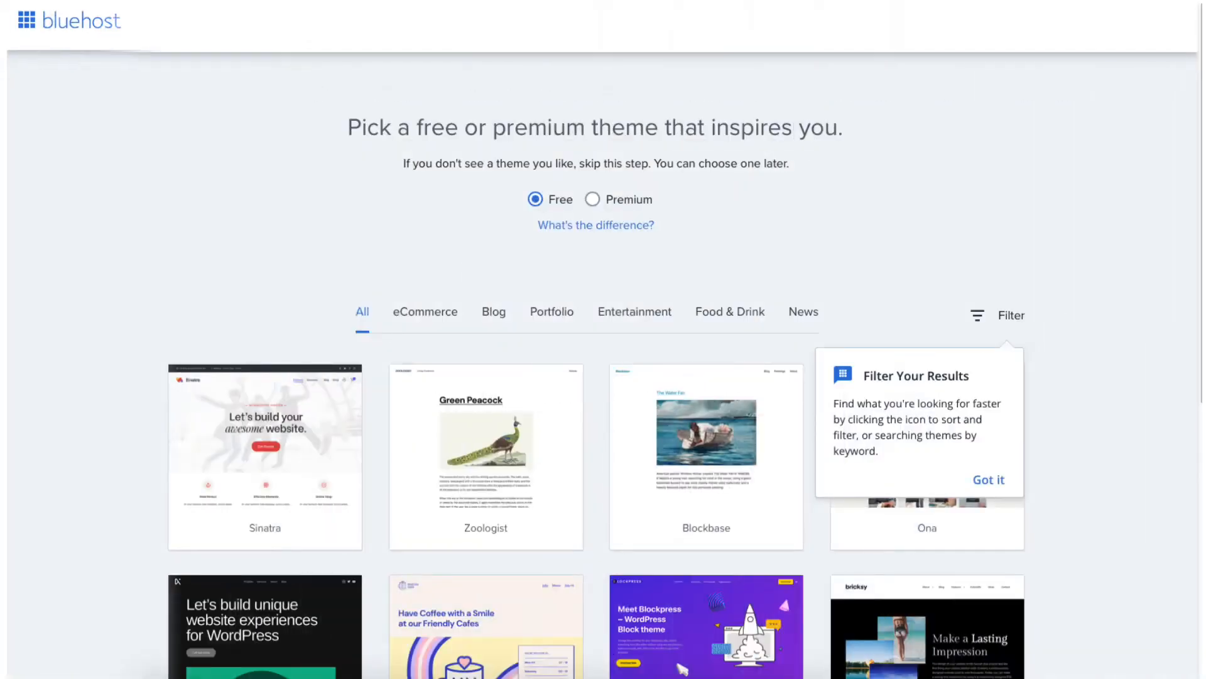
Browse the free theme choices and the Elementor designs in the Starter Templates gallery.
scroll(603, 377, down, 7)
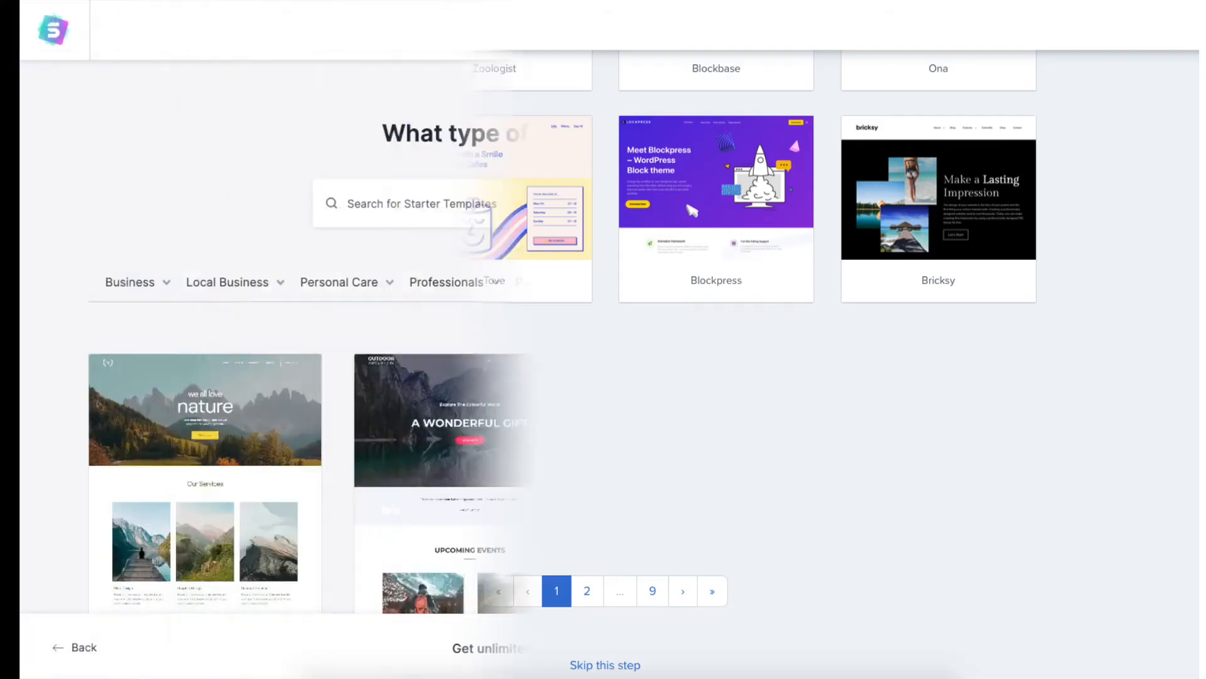
scroll(603, 377, down, 6)
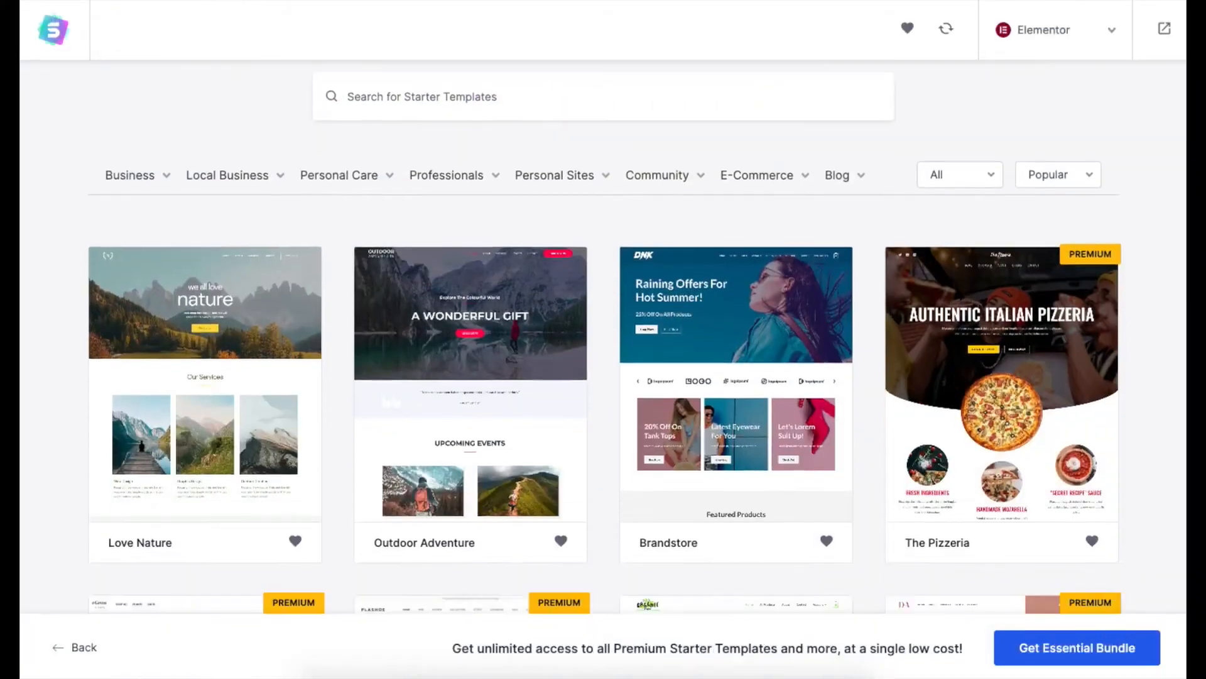
scroll(603, 339, down, 7)
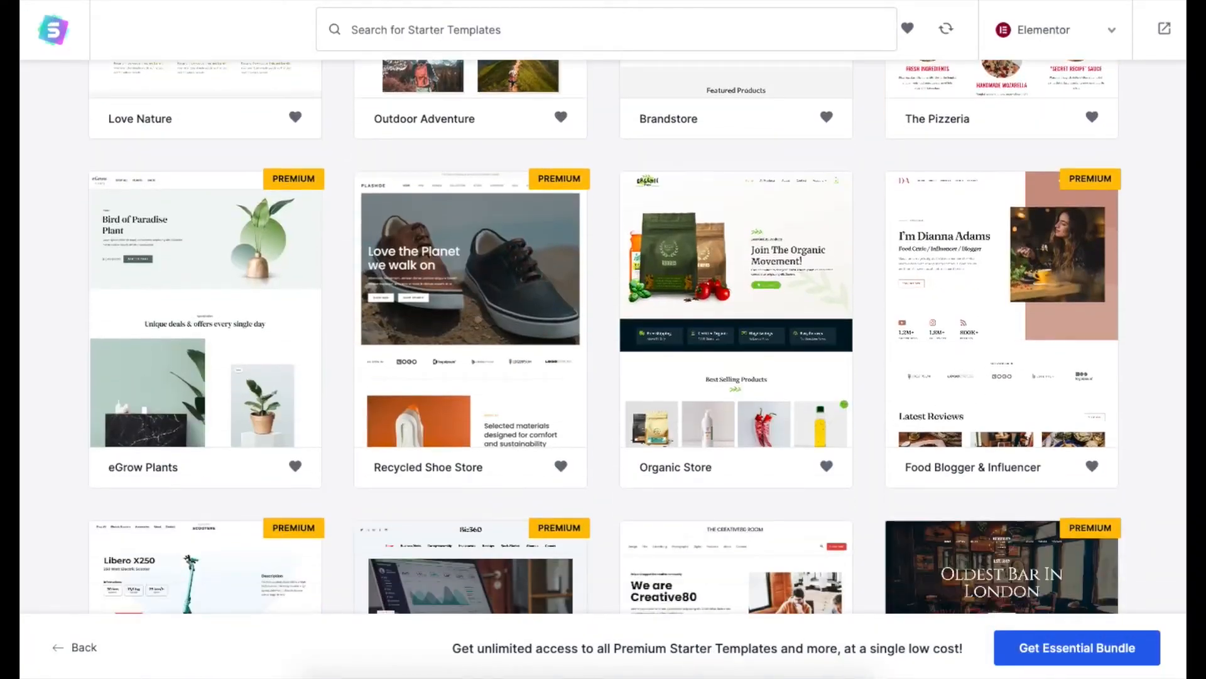
scroll(603, 339, down, 5)
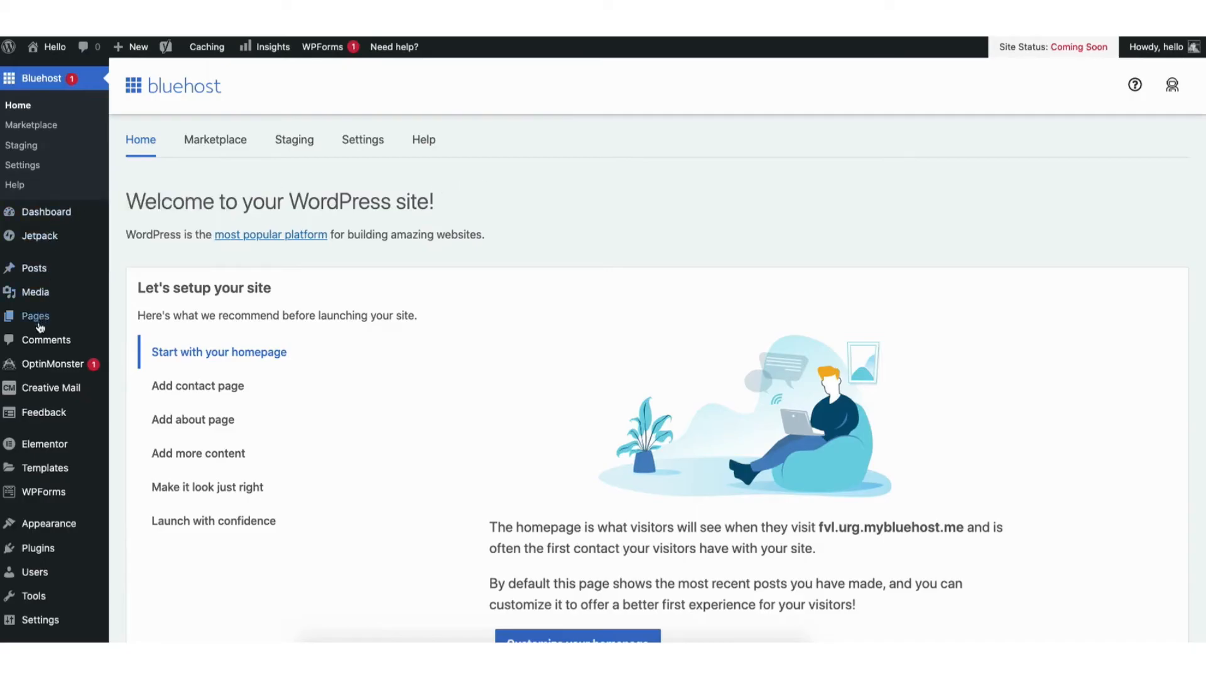
Open the site's installed themes and start adding a new theme from the WordPress theme directory.
mouse_move(37, 528)
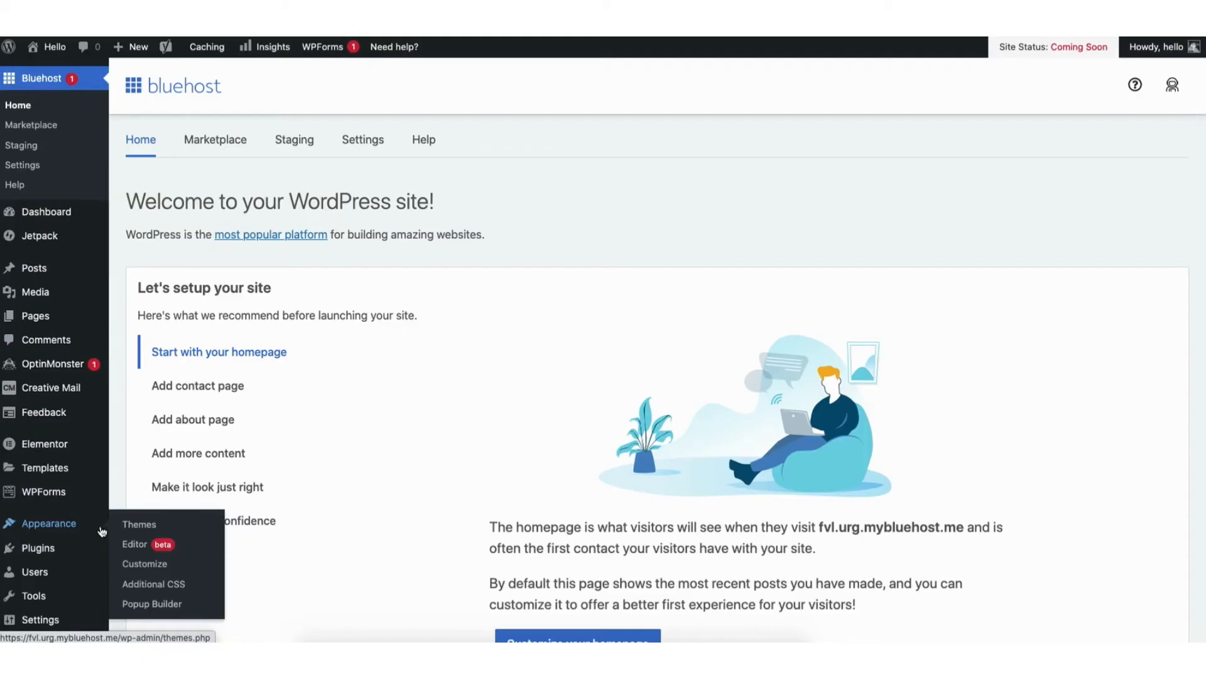
click(139, 527)
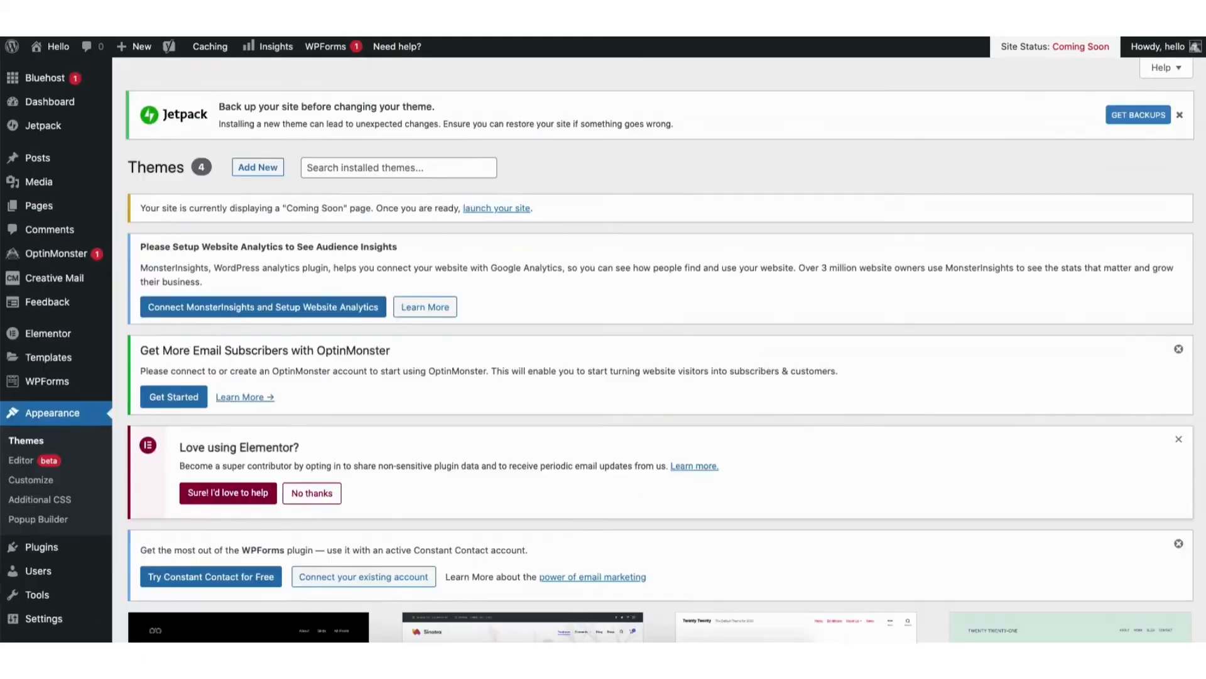
scroll(1203, 258, down, 5)
scroll(1203, 258, down, 5)
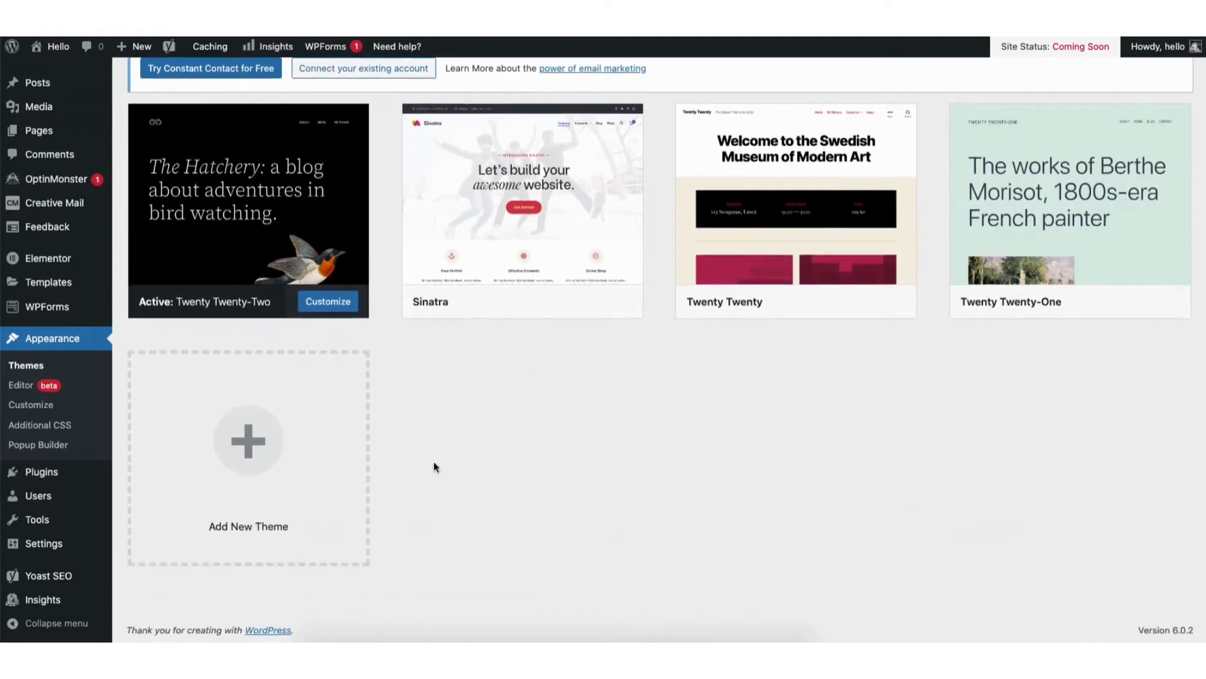
click(239, 463)
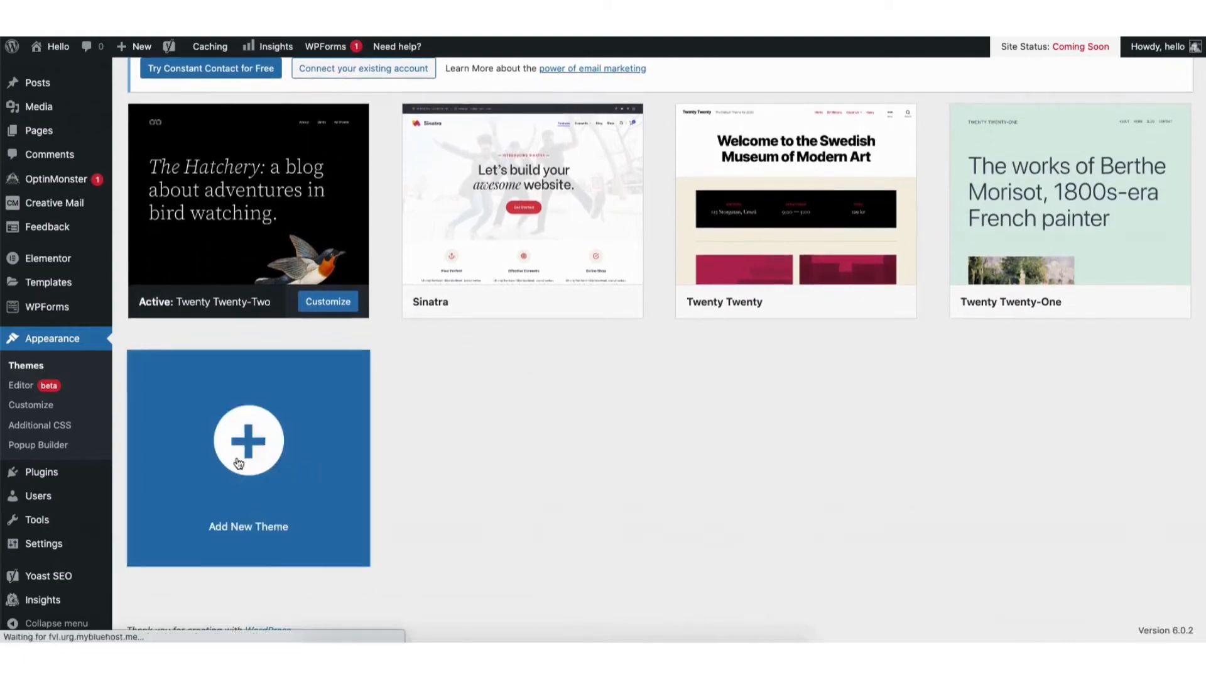
Browse the popular themes in the directory and the Elementor designs in the Starter Templates gallery.
scroll(659, 349, down, 6)
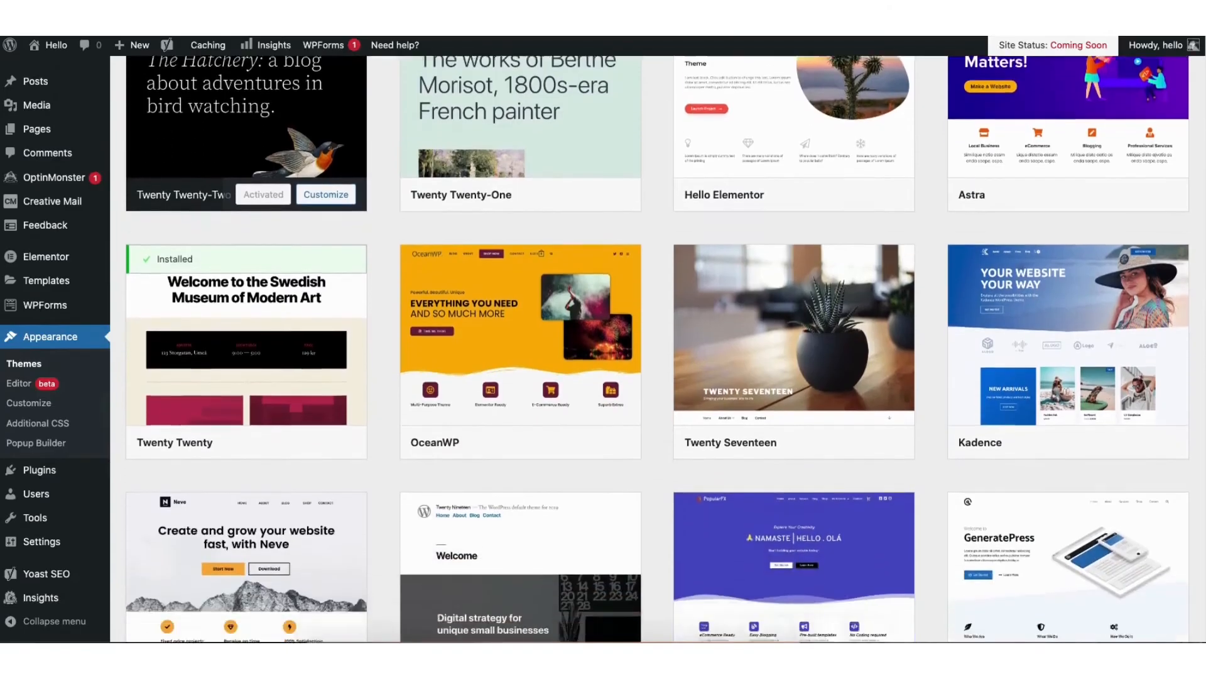
scroll(657, 348, down, 7)
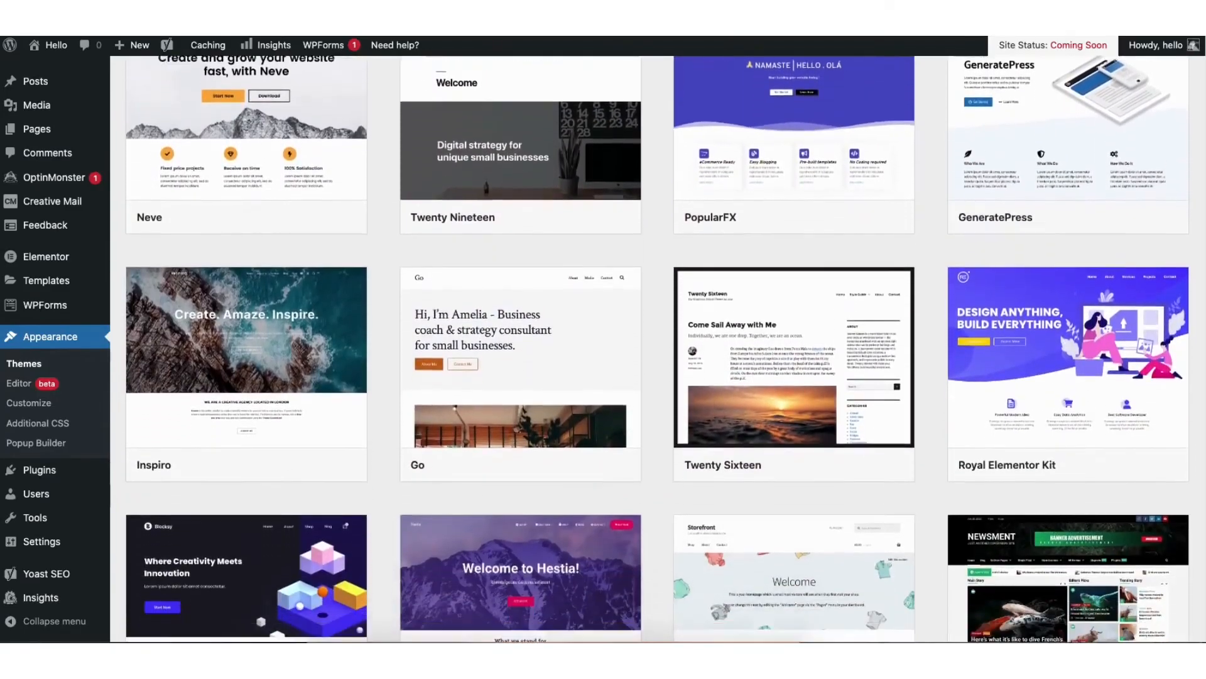
scroll(656, 349, down, 7)
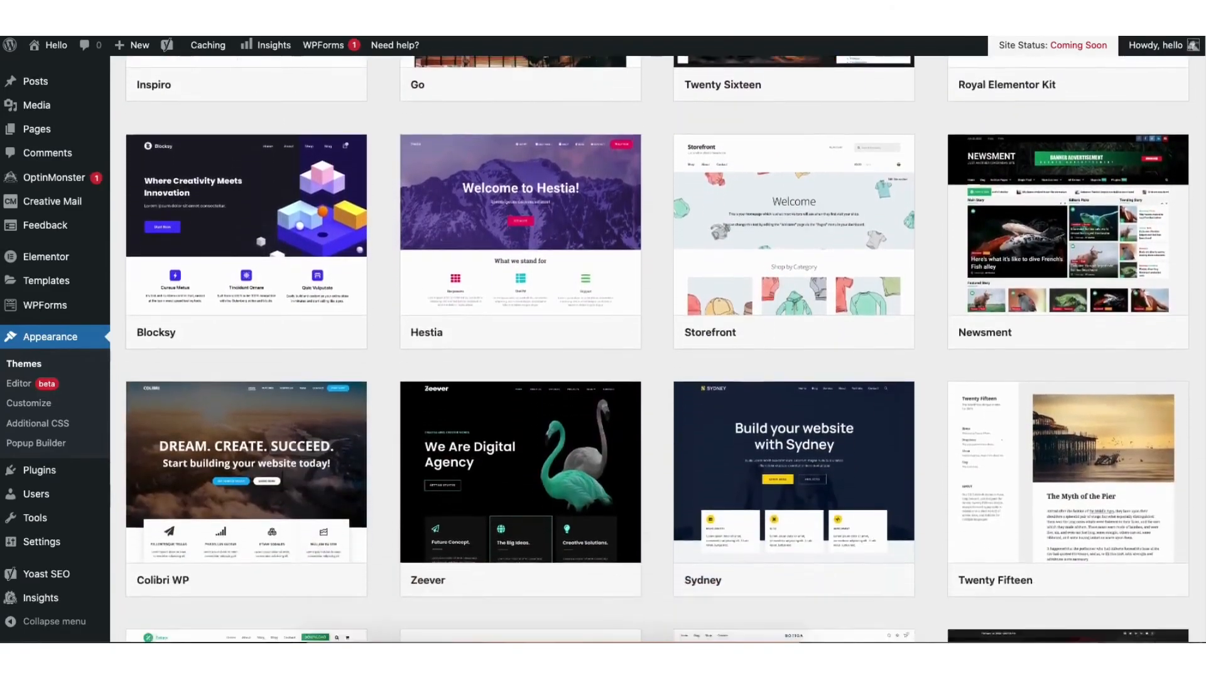
scroll(657, 348, down, 4)
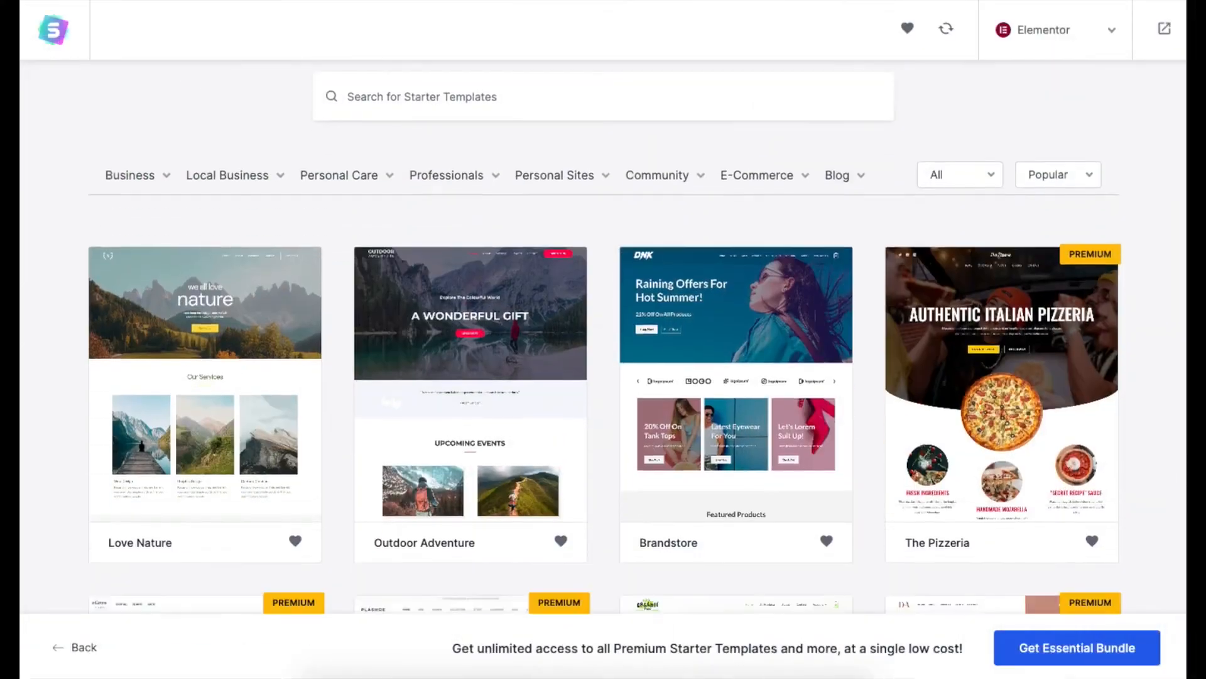
scroll(603, 338, down, 6)
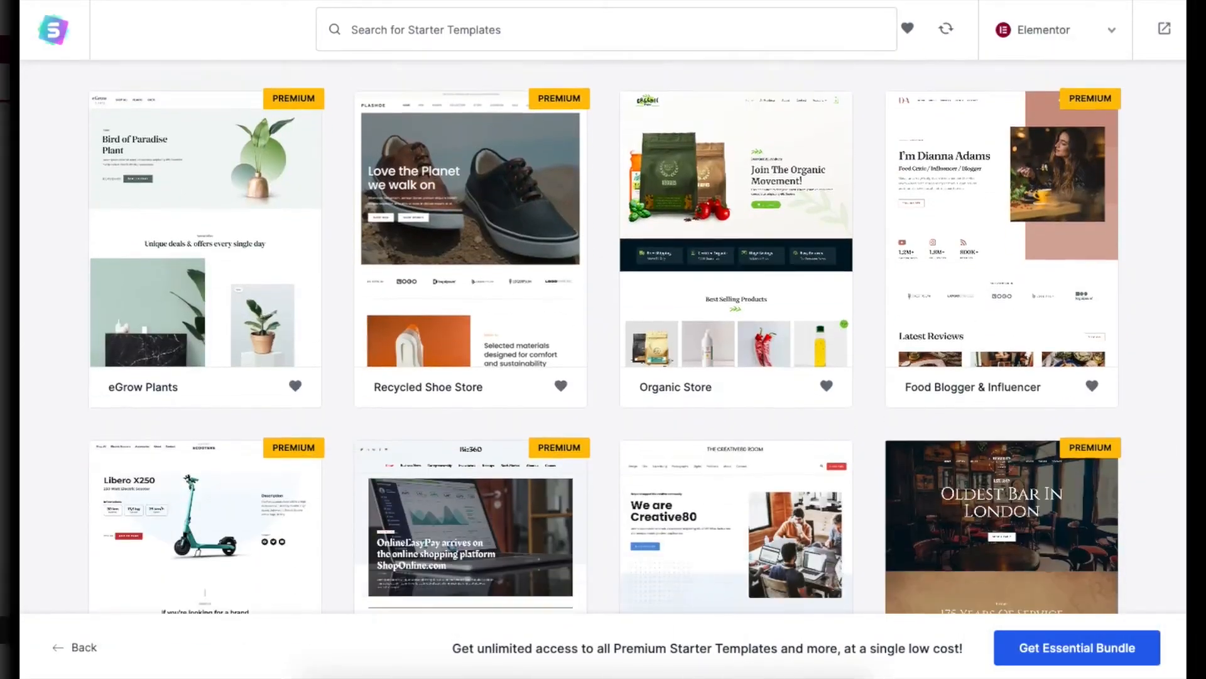
Replace the "CREATE YOUR WEBSITE" heading in the hero image box with "MY DEMO S".
drag(491, 301, 918, 312)
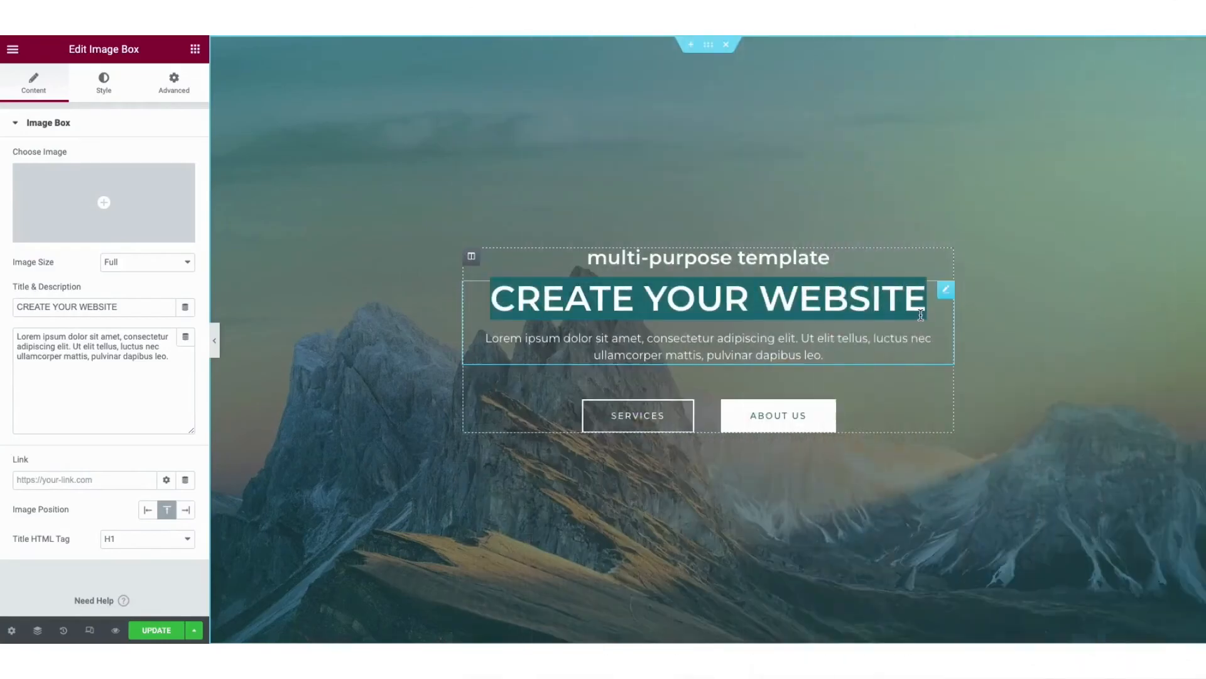
text(MY DEMO S)
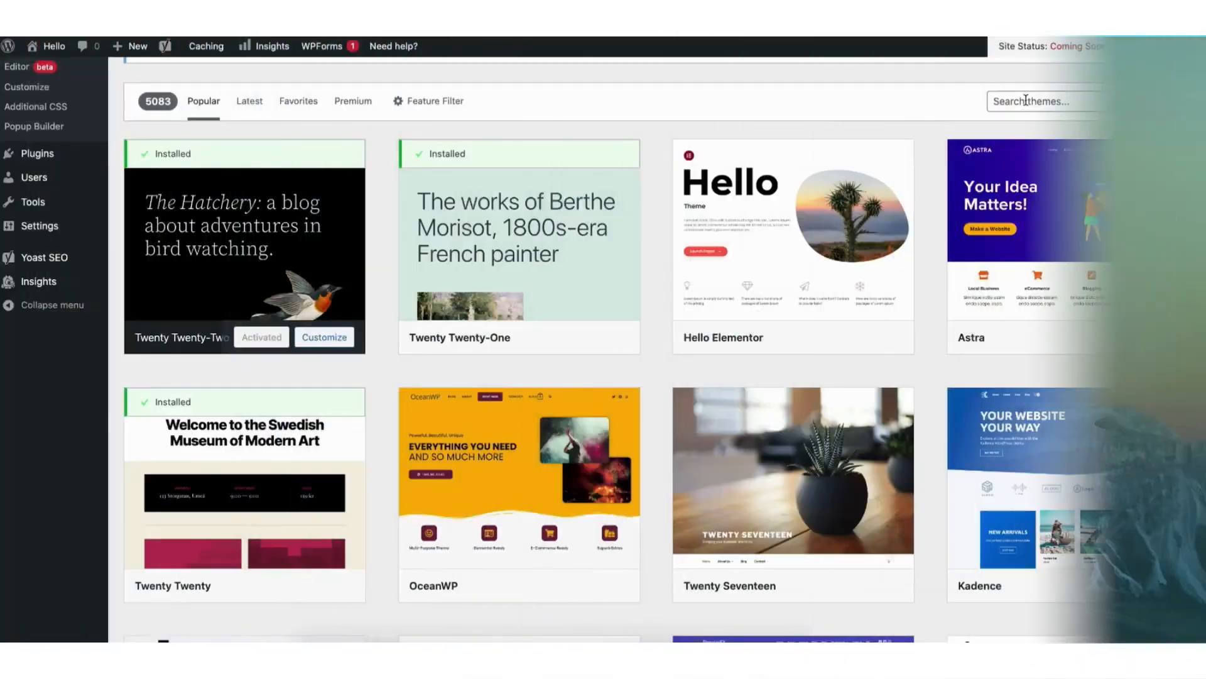
Search the theme directory for "astra", then install and activate the Astra theme.
click(1026, 101)
text(ast)
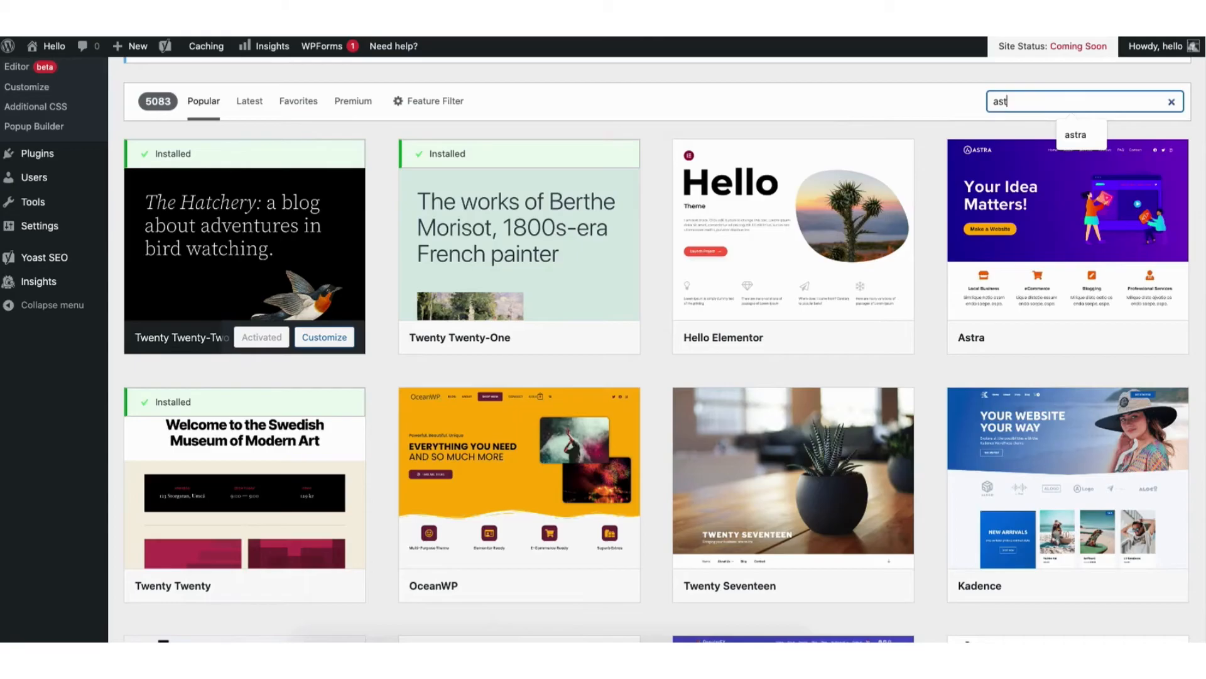
text(ra)
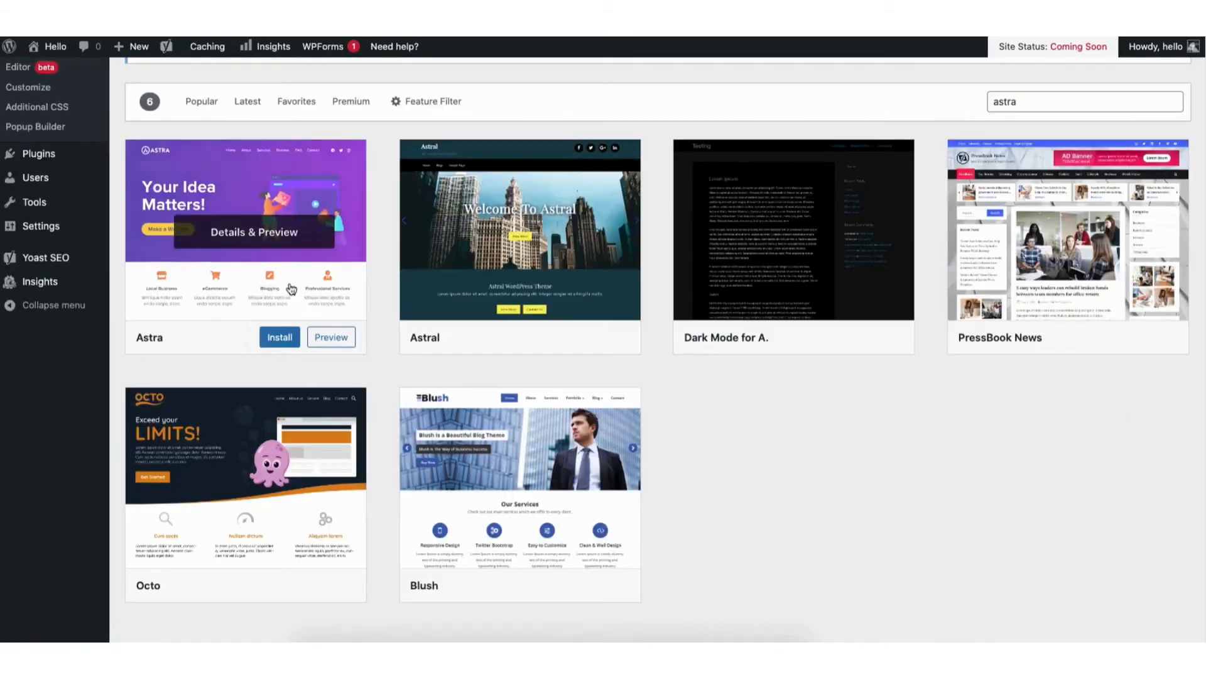
click(276, 336)
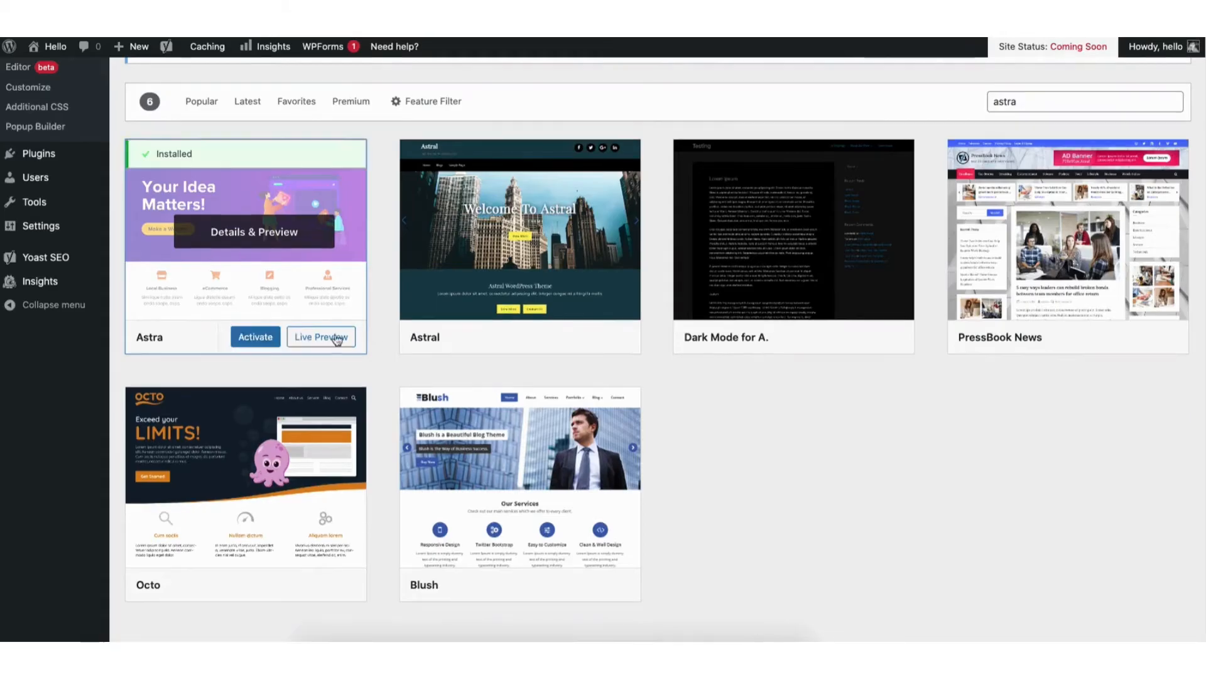
click(255, 339)
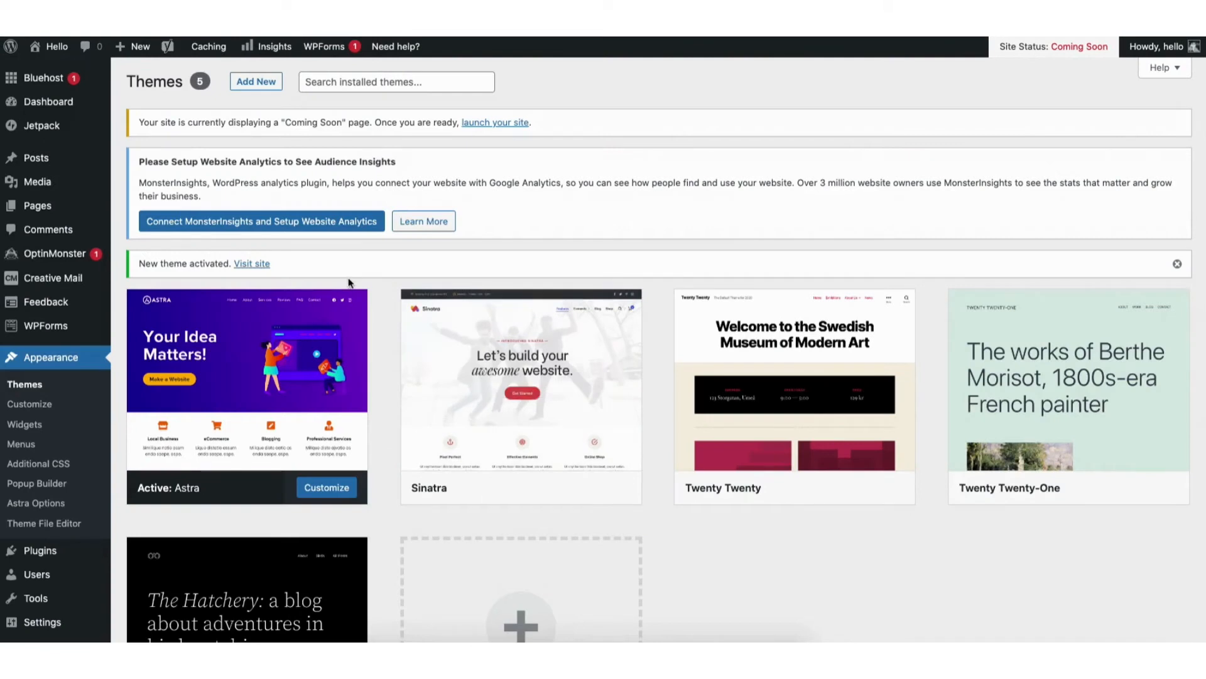
Search the plugin directory for "starter templates", then install and activate the Starter Templates plugin by Brainstorm Force.
mouse_move(42, 554)
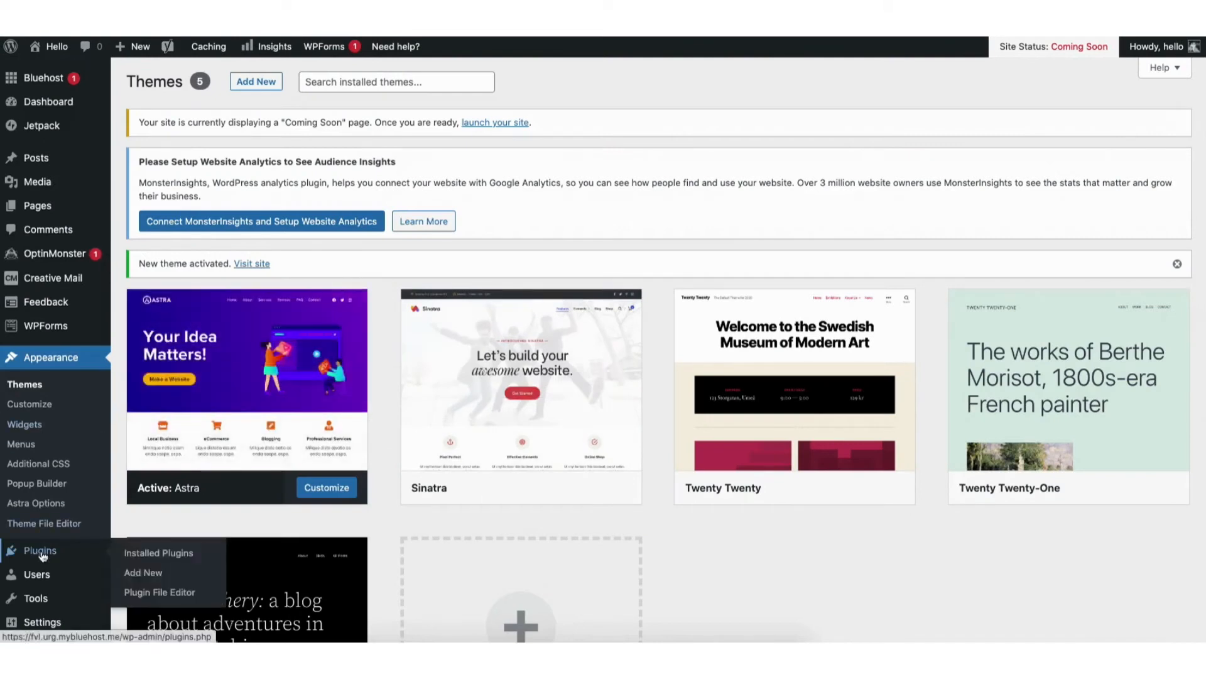
click(144, 574)
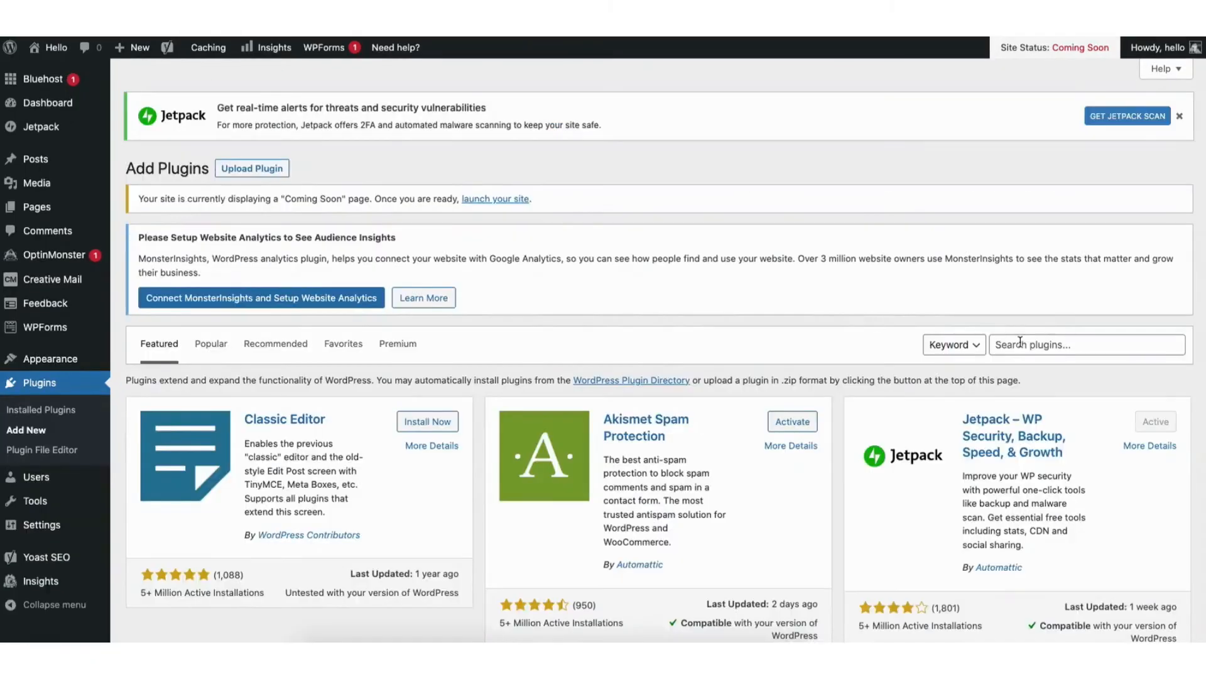
click(1019, 343)
text(starter templates)
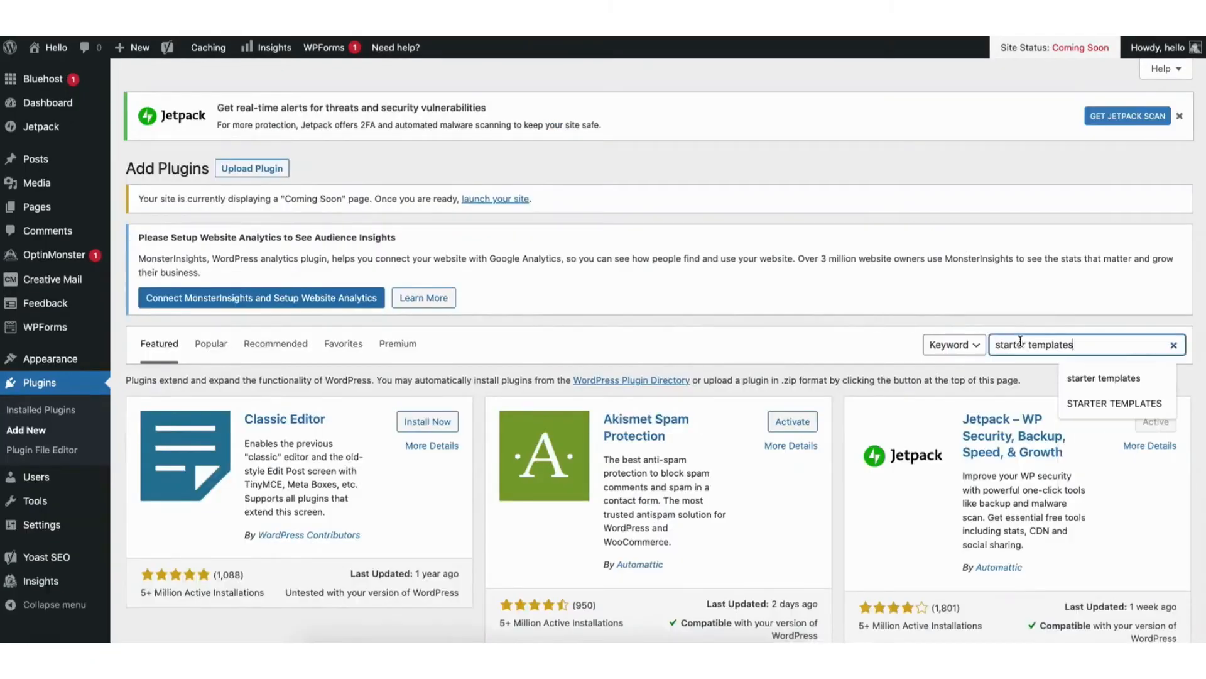
key(Return)
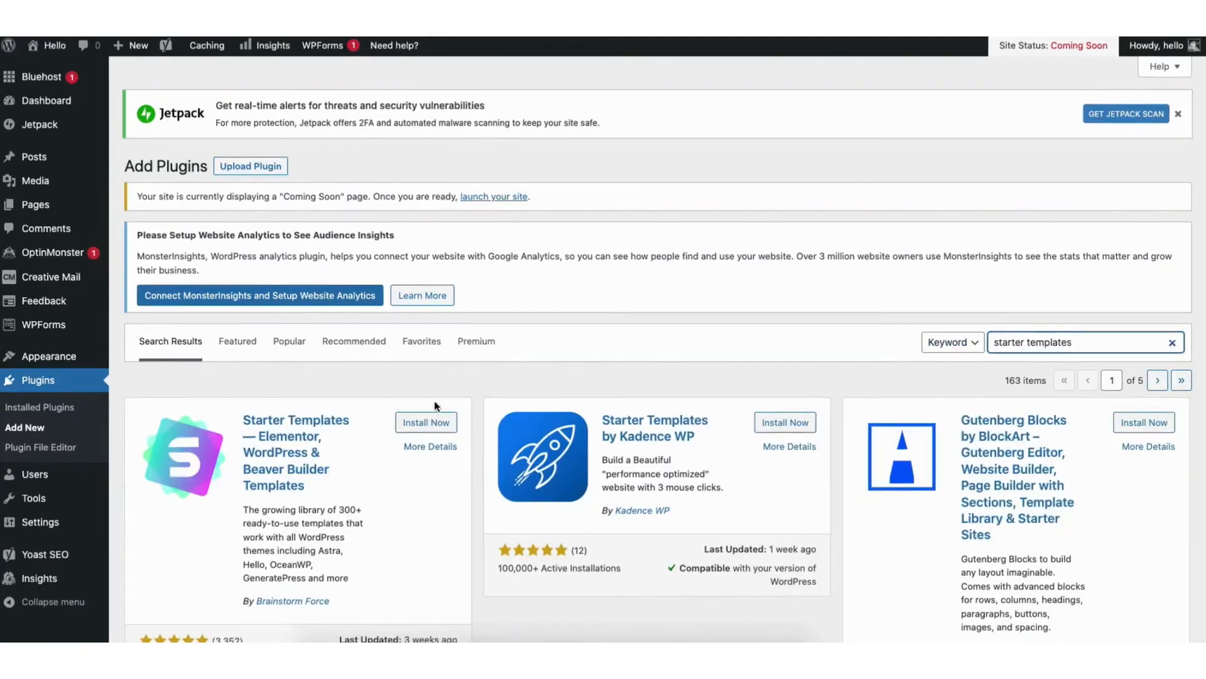
click(424, 423)
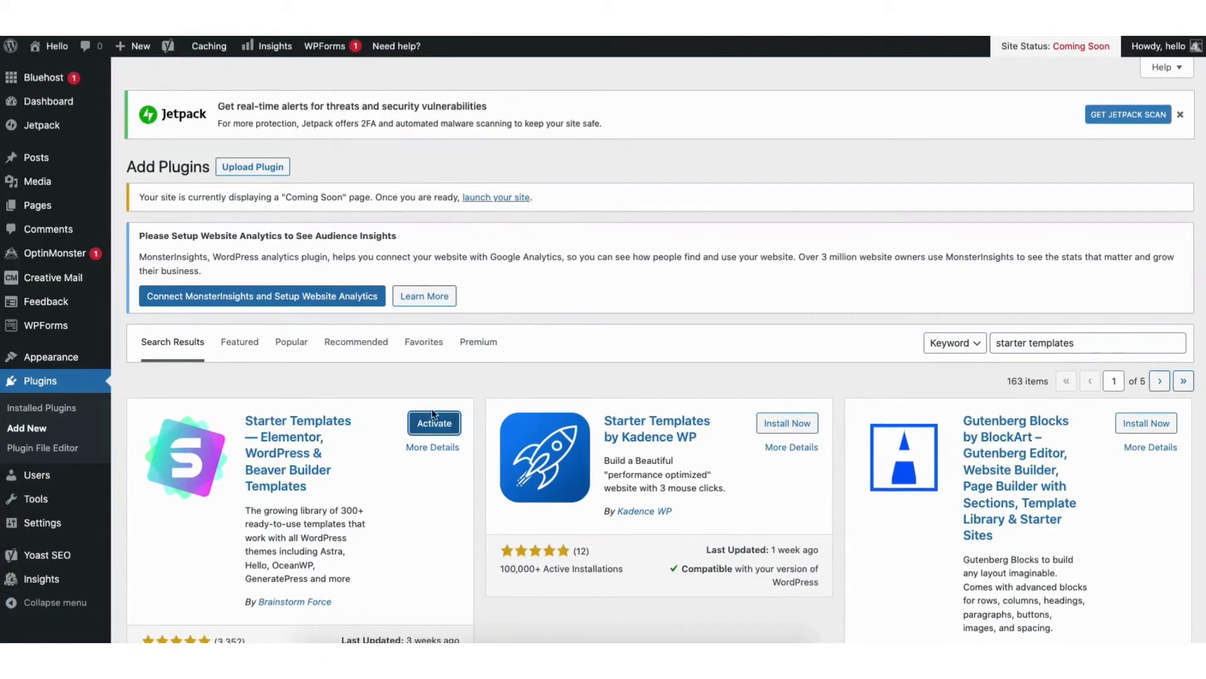
click(431, 430)
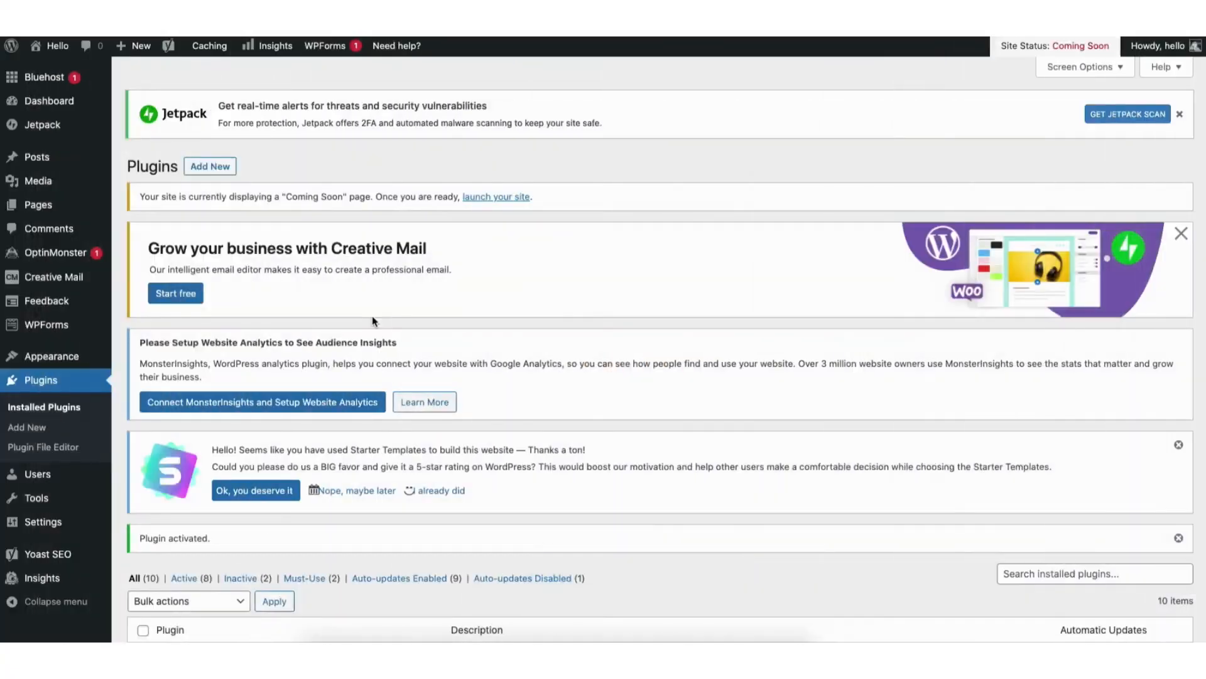
Open the Starter Templates library with Elementor as the page builder and browse its designs.
mouse_move(53, 361)
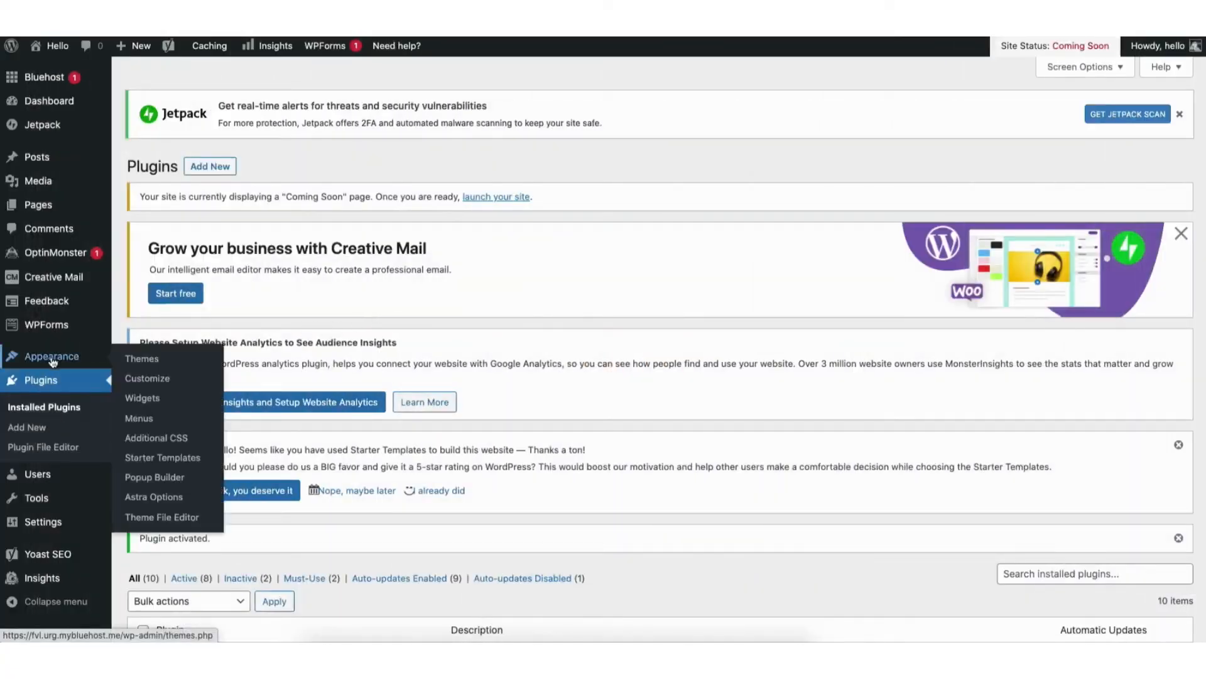
click(153, 459)
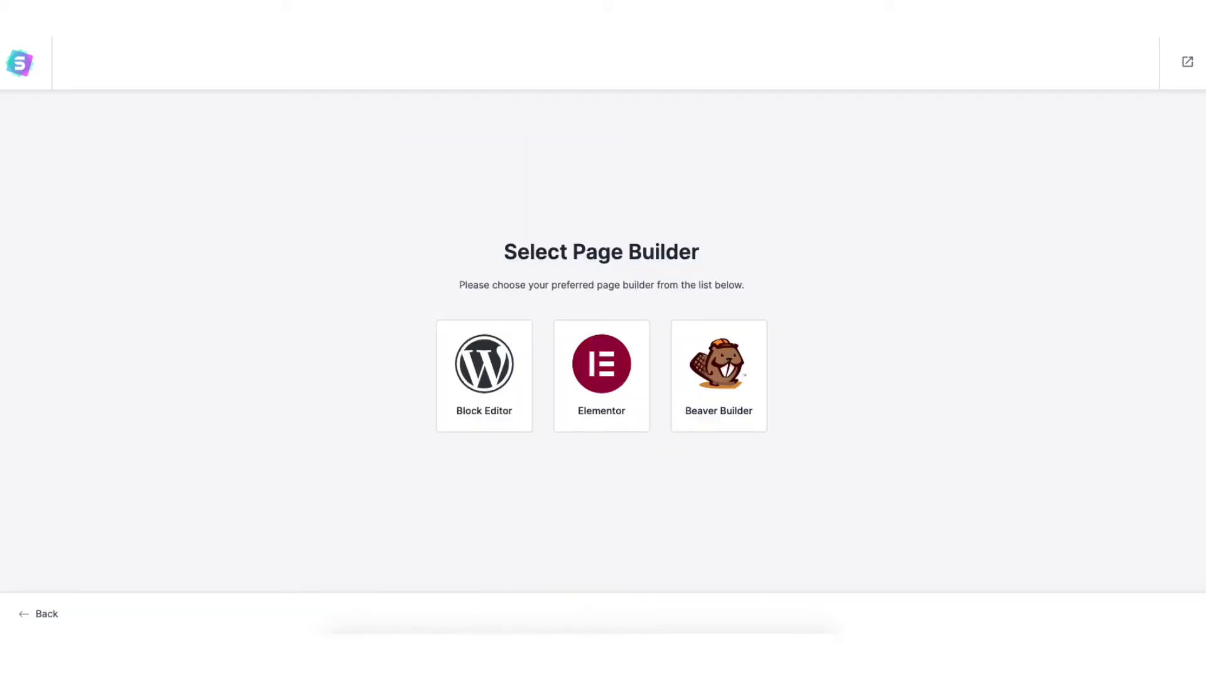
scroll(603, 403, down, 2)
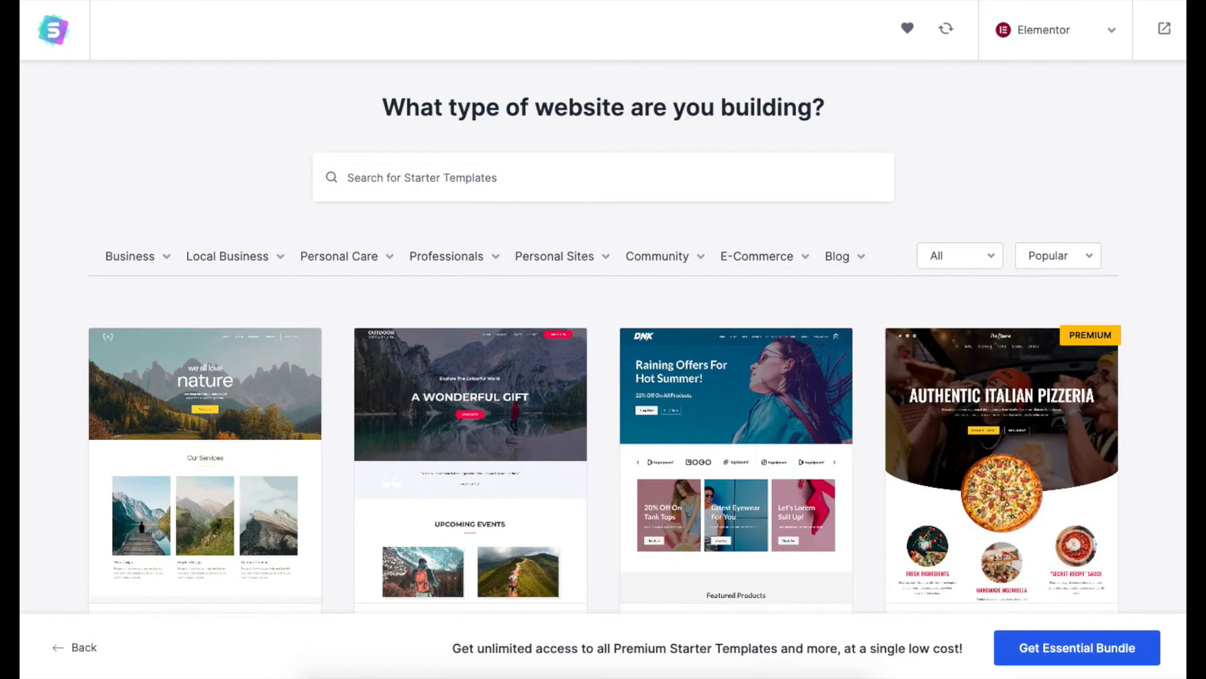
scroll(603, 339, down, 7)
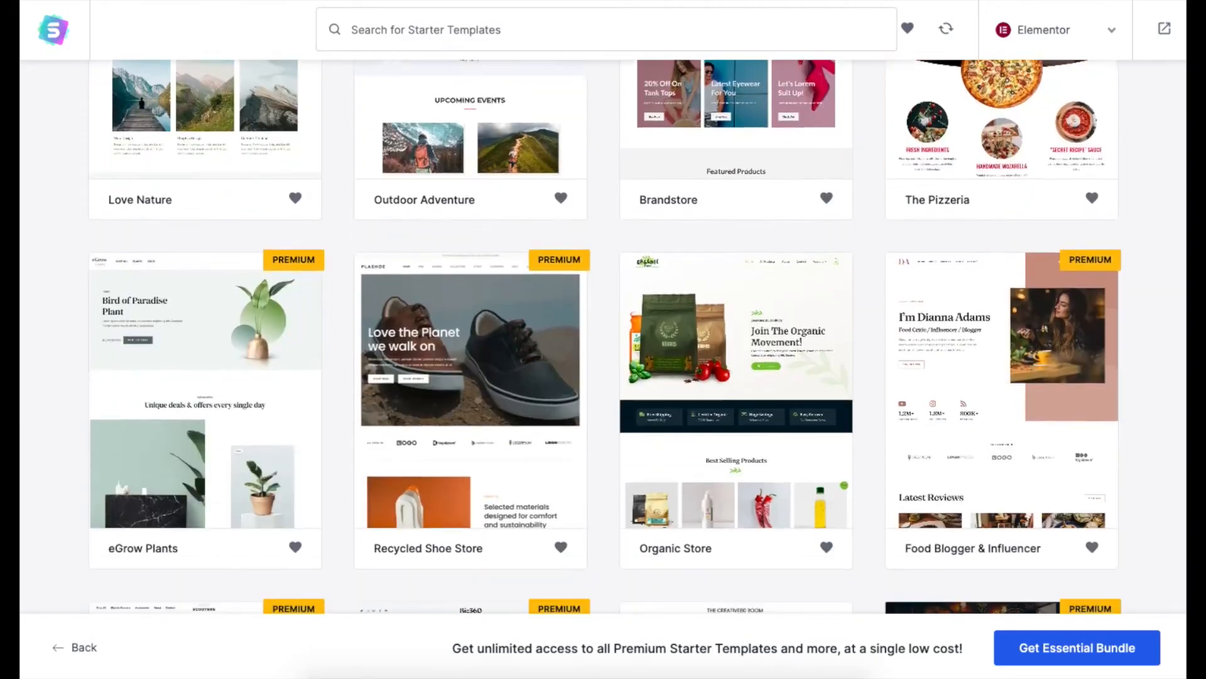
scroll(603, 339, down, 6)
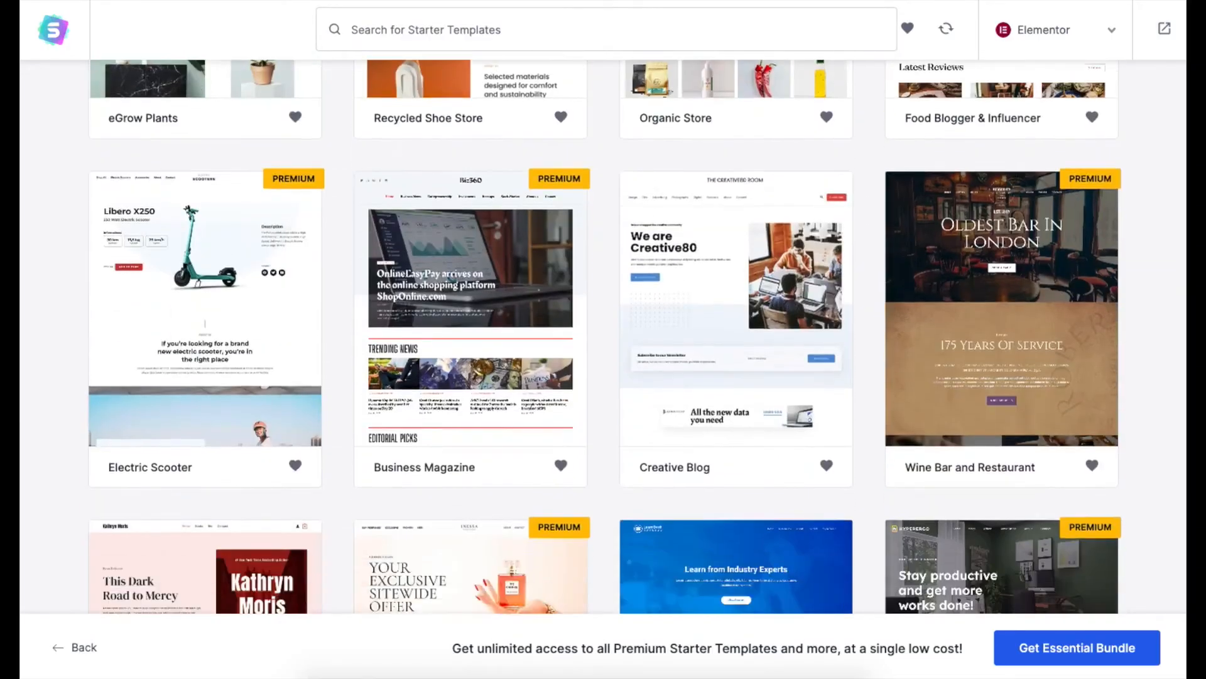
scroll(519, 500, down, 3)
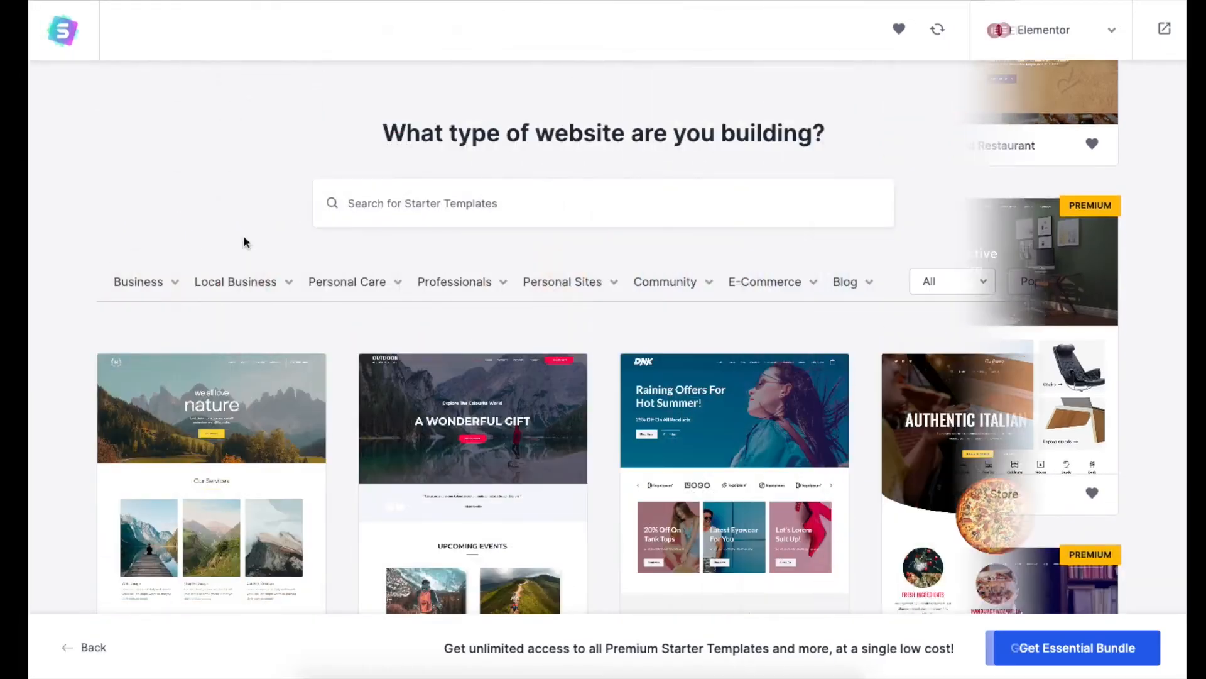
Search the Starter Templates library for "photography" and view the Business and Personal Care subcategories.
click(397, 203)
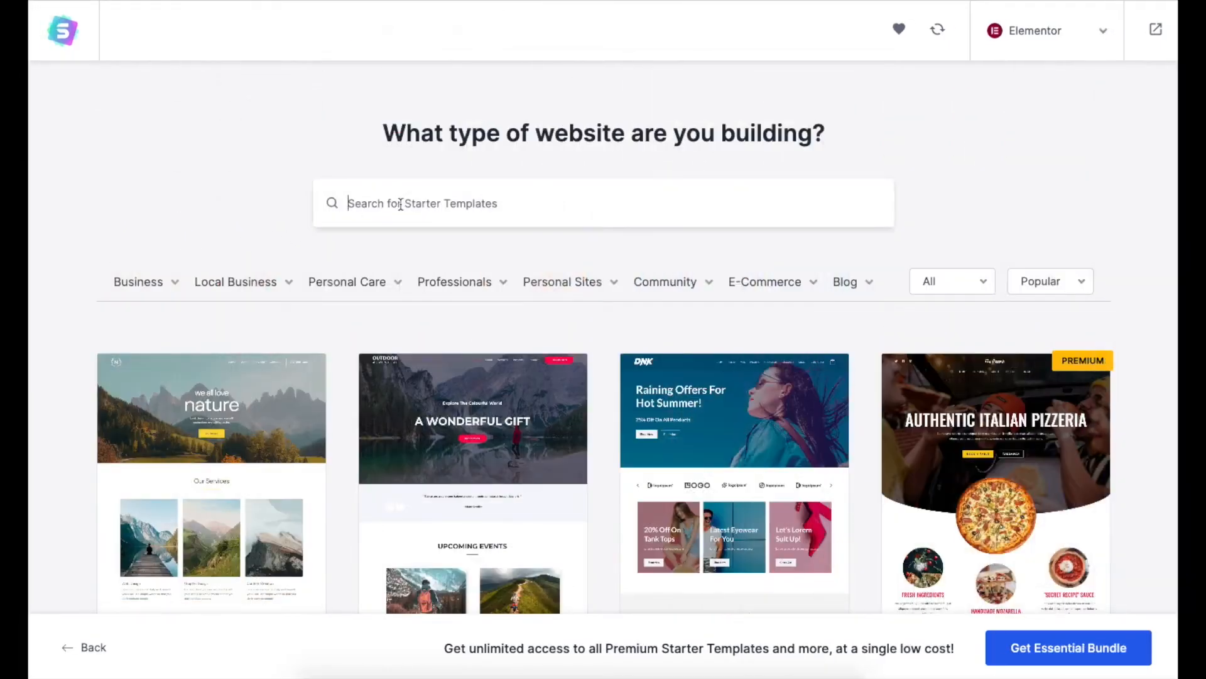
text(photography)
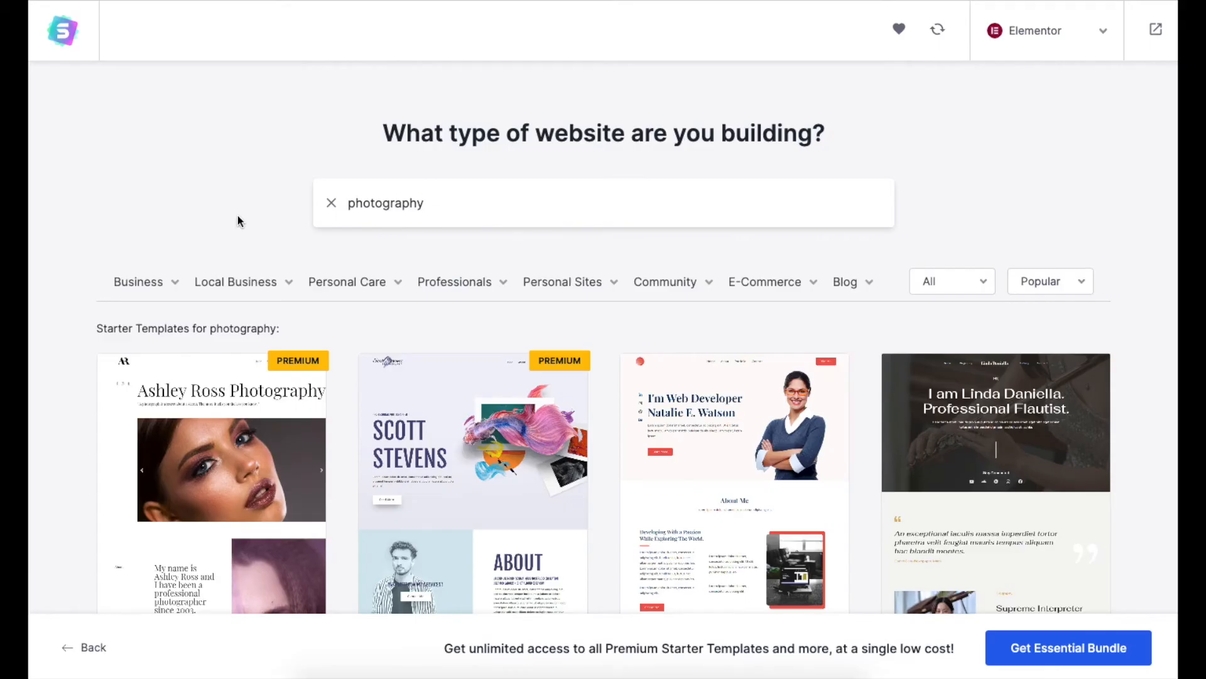
click(157, 284)
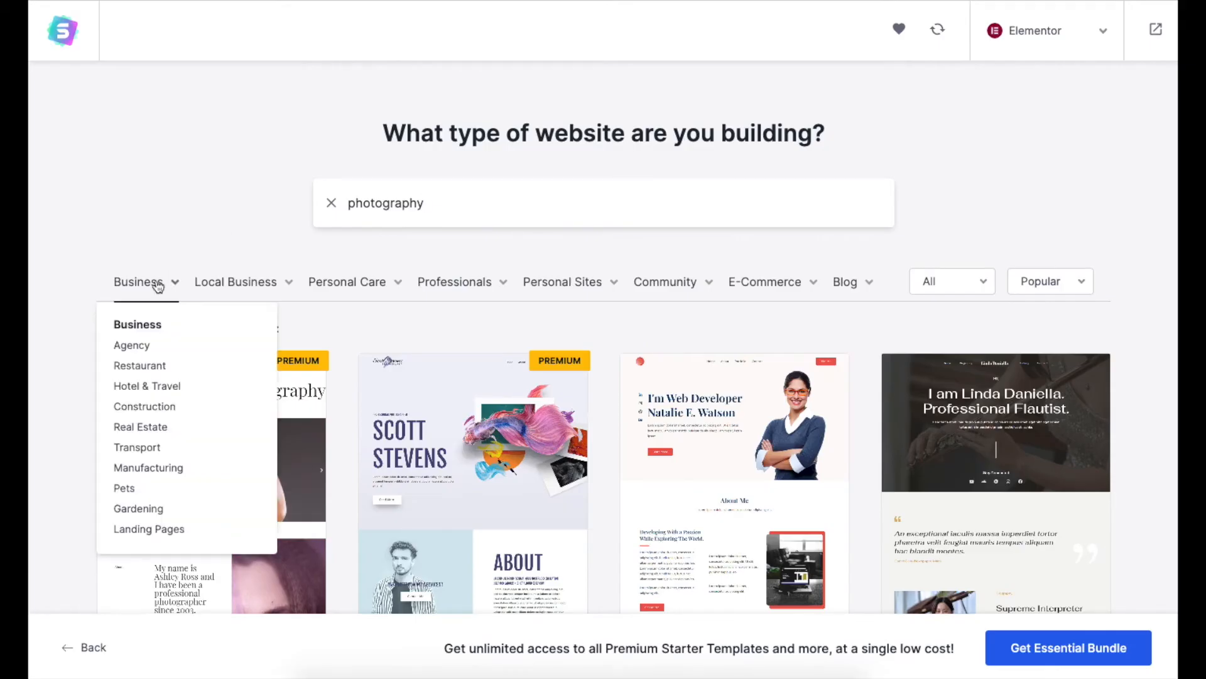
mouse_move(343, 292)
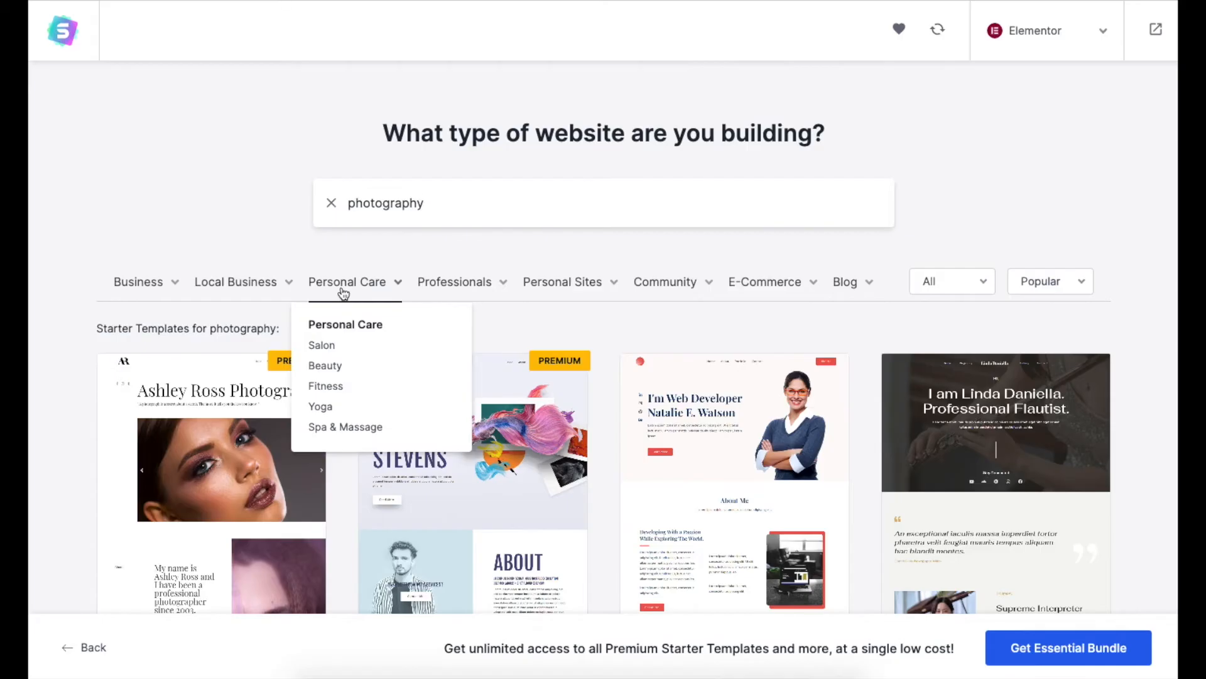
Preview the premium Photographer template, then close the preview to return to the template library.
click(464, 484)
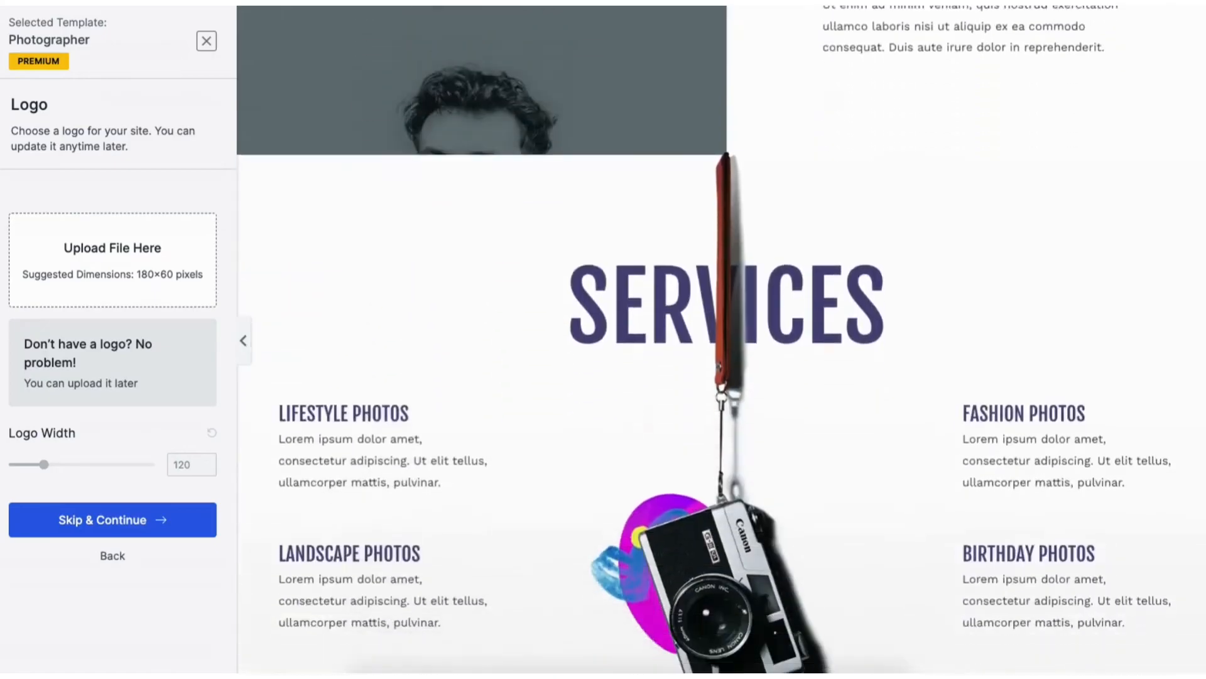
click(206, 41)
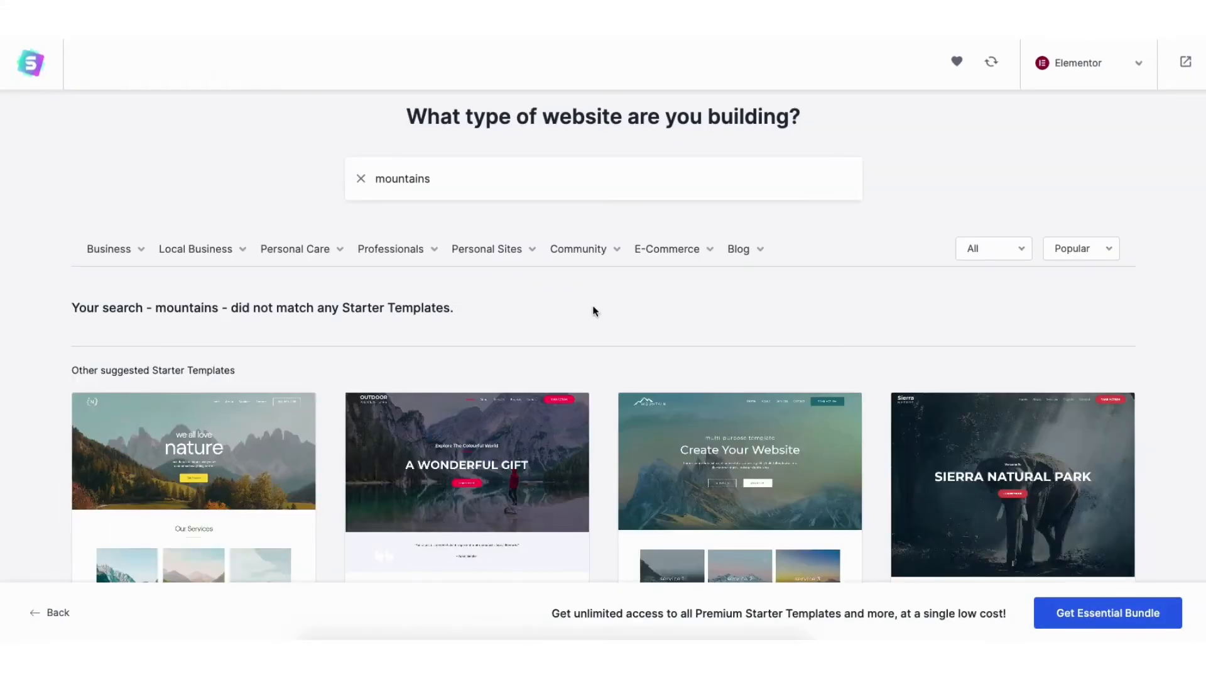
Import the Mountain template from the "mountains" search, skipping the logo, keeping the default colors and fonts, and build the website.
click(713, 488)
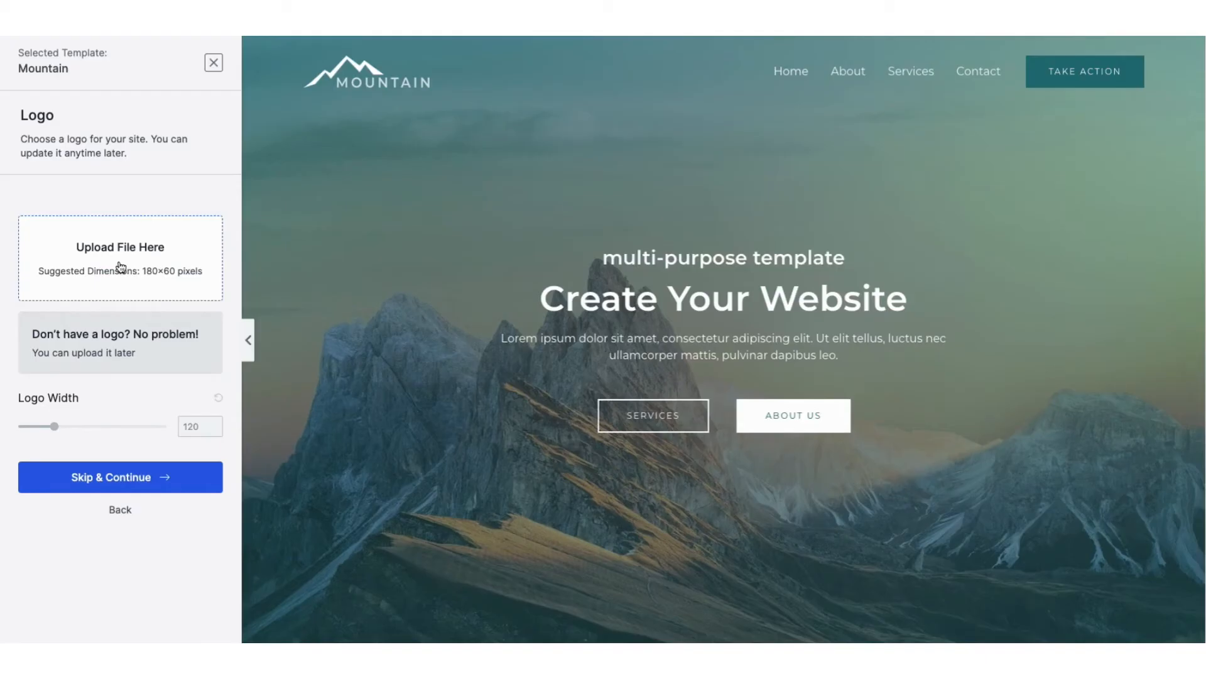
click(119, 476)
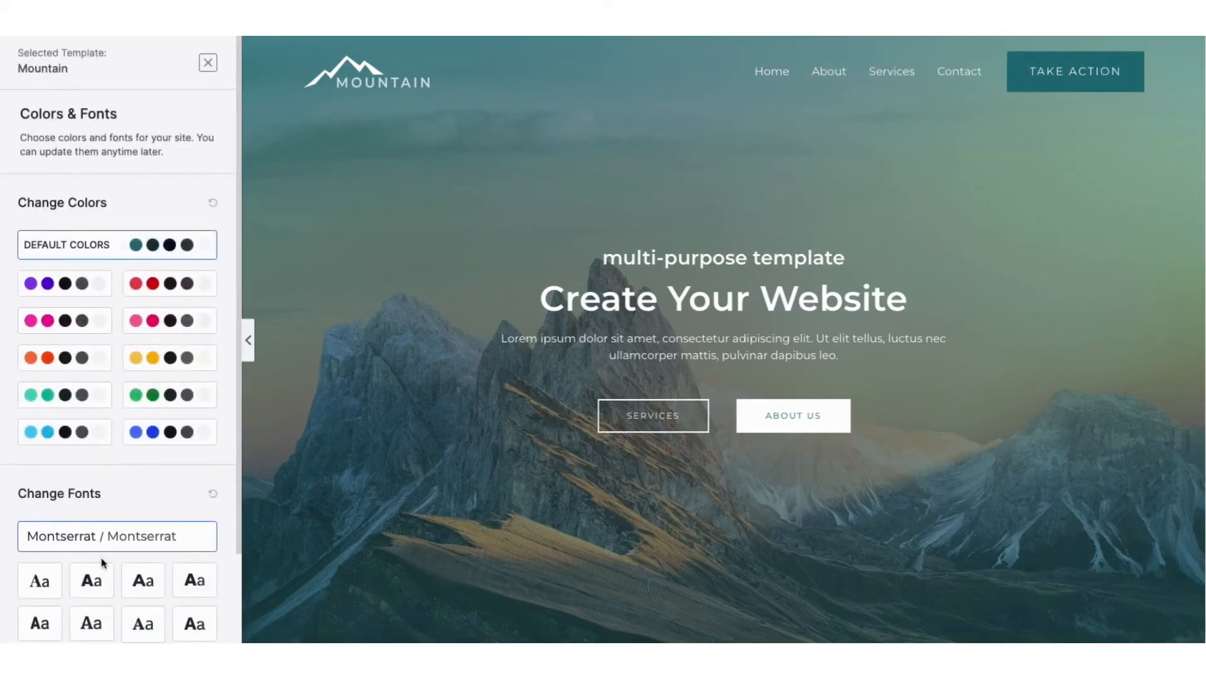
drag(237, 287, 239, 382)
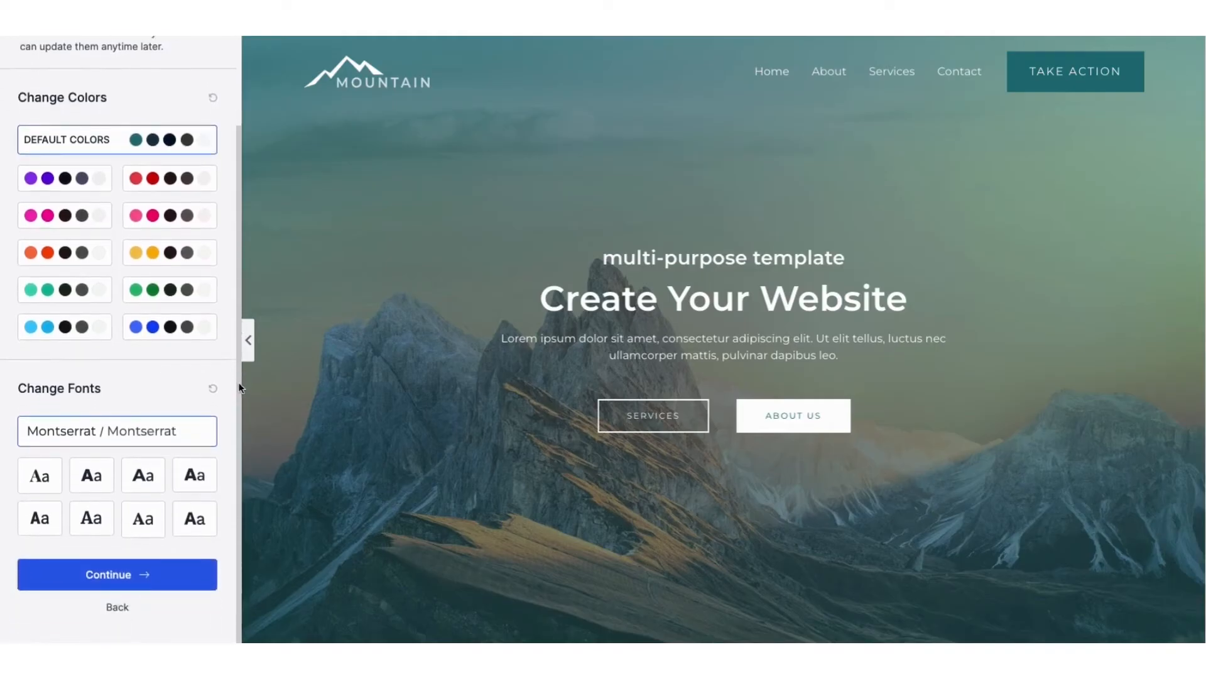
click(109, 576)
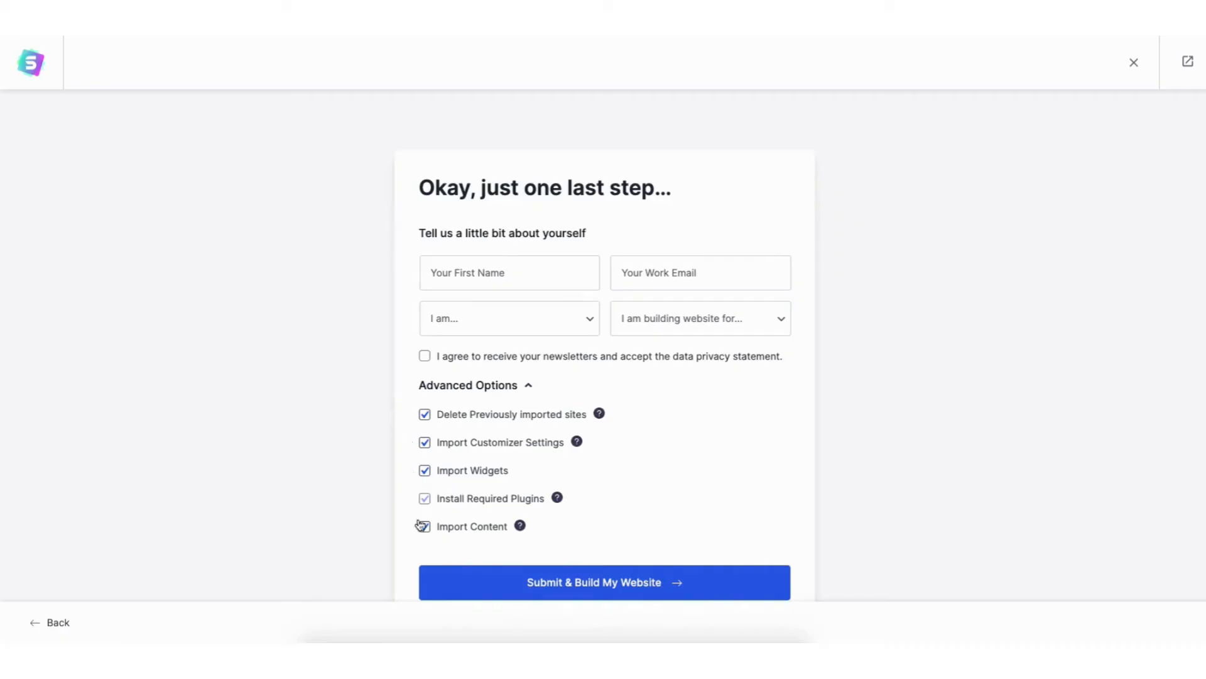
click(586, 583)
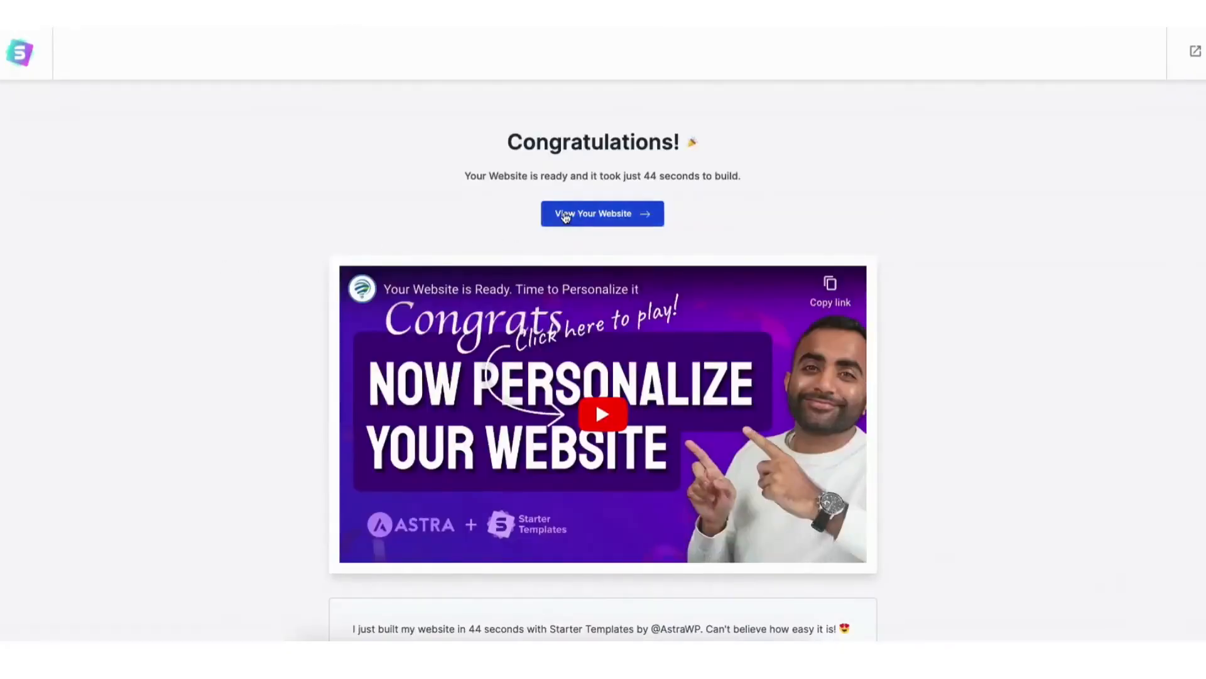
View the newly built website and look through its home page from the hero to below the Call To Action section.
click(560, 215)
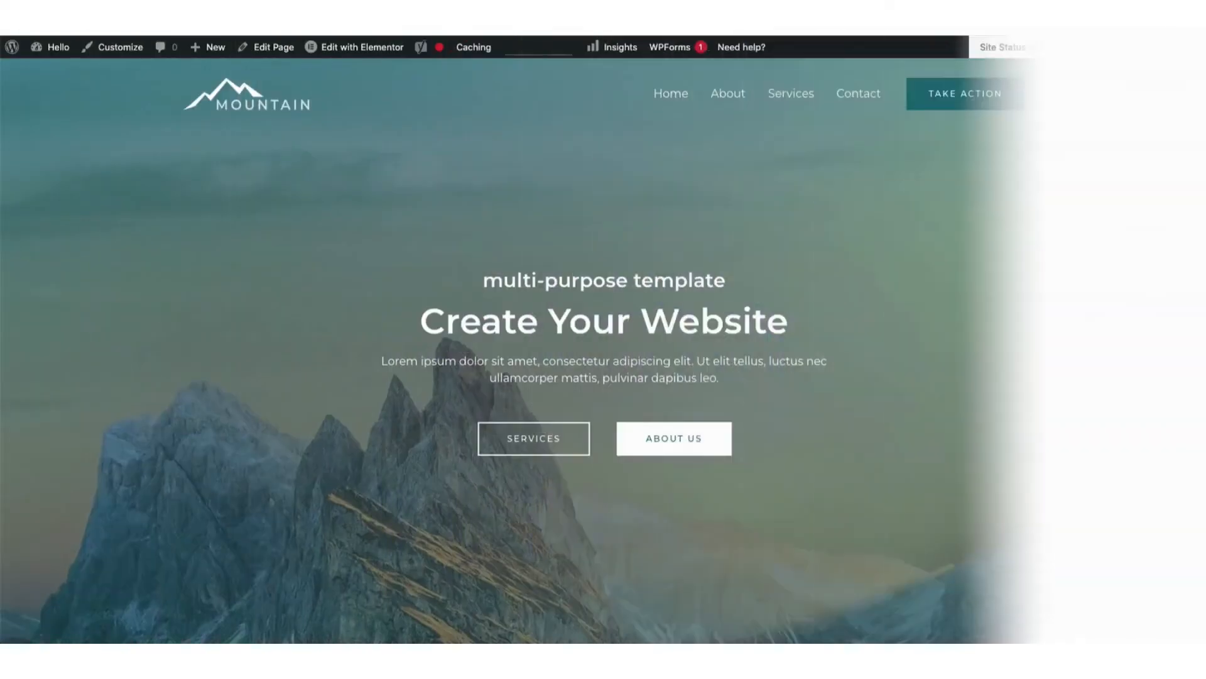
scroll(603, 351, down, 5)
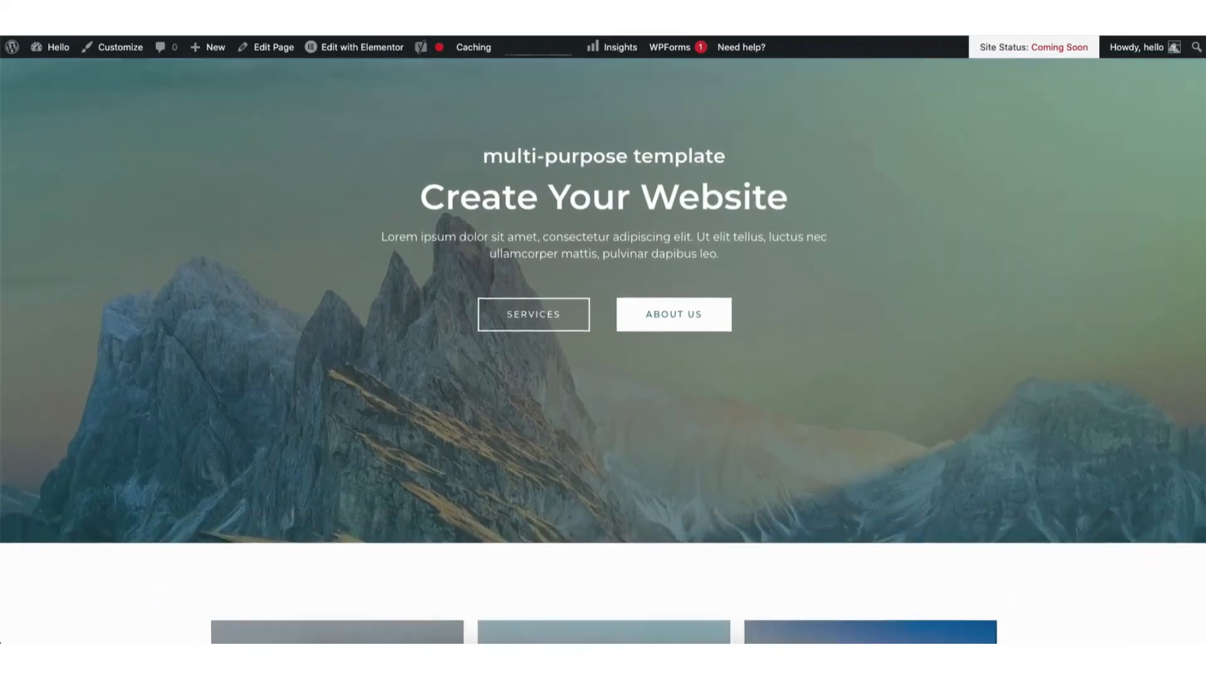
scroll(1205, 264, down, 7)
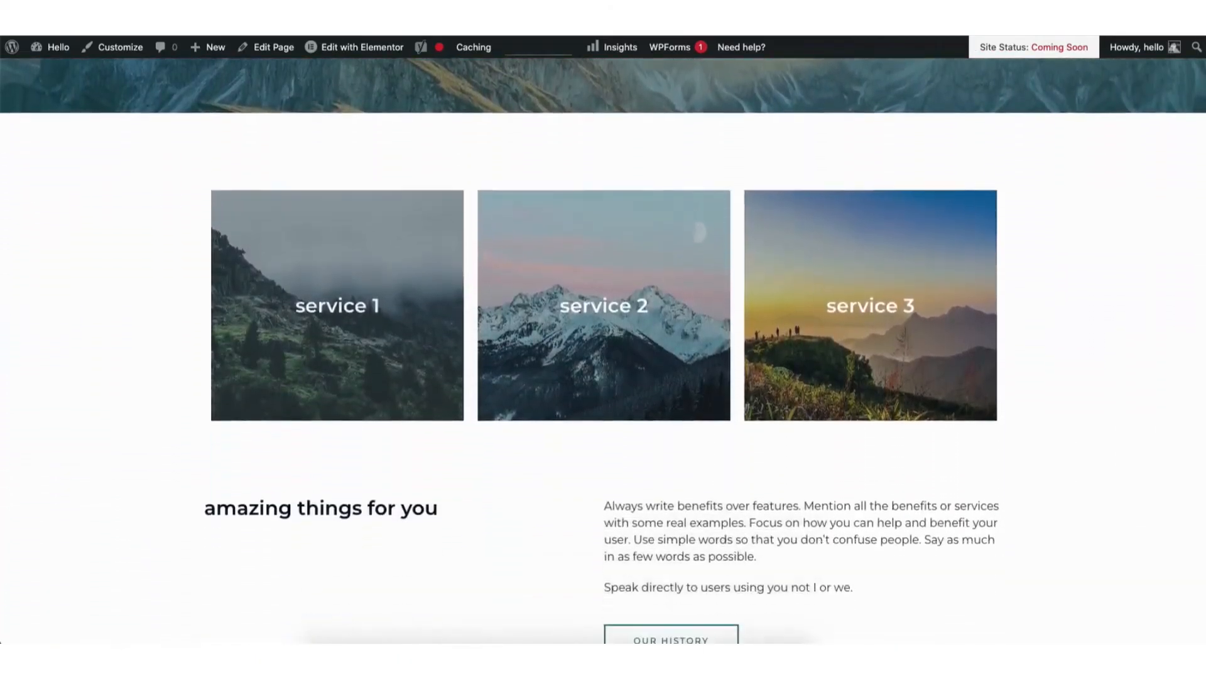
scroll(1205, 265, down, 6)
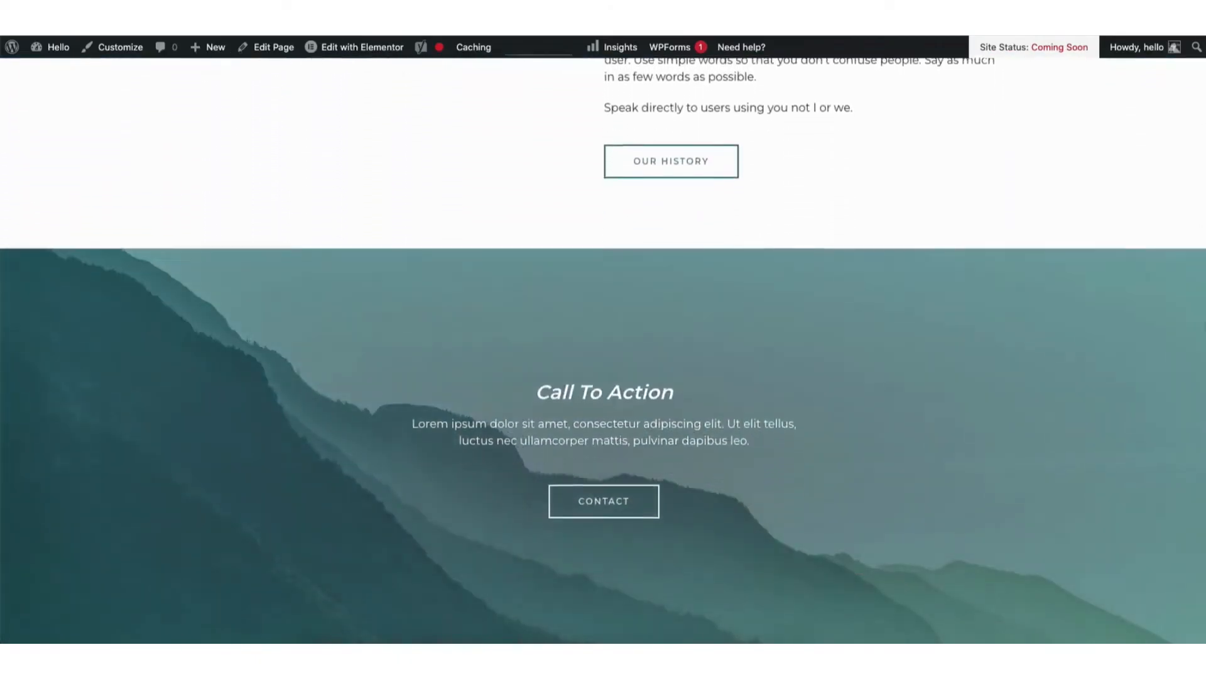
scroll(603, 339, down, 2)
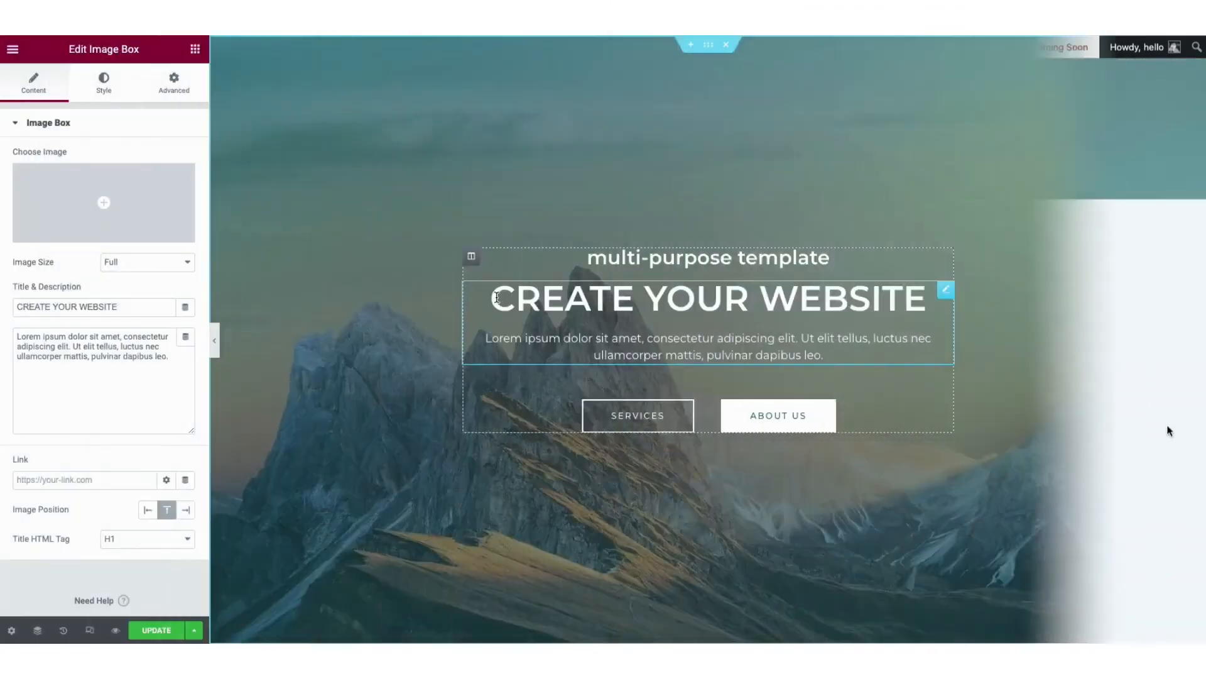
Open the home page for editing with Elementor and change the hero title to "MY DEMO WEBSITE".
drag(491, 299, 918, 312)
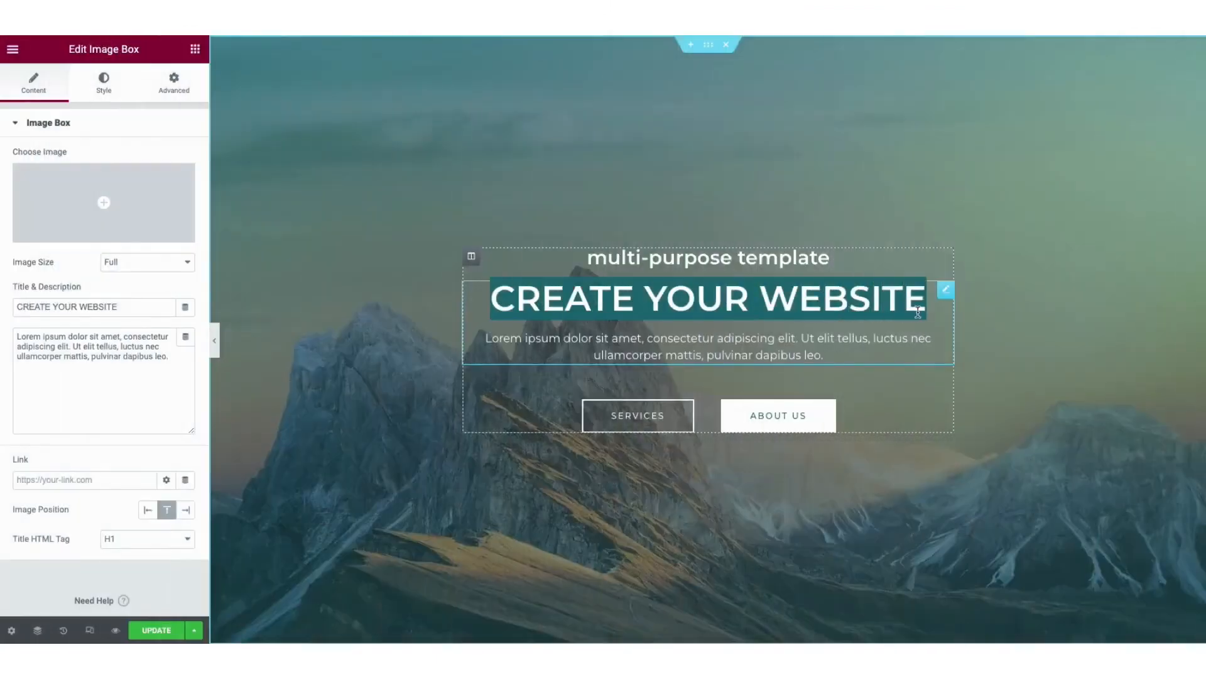
text(MY DEM)
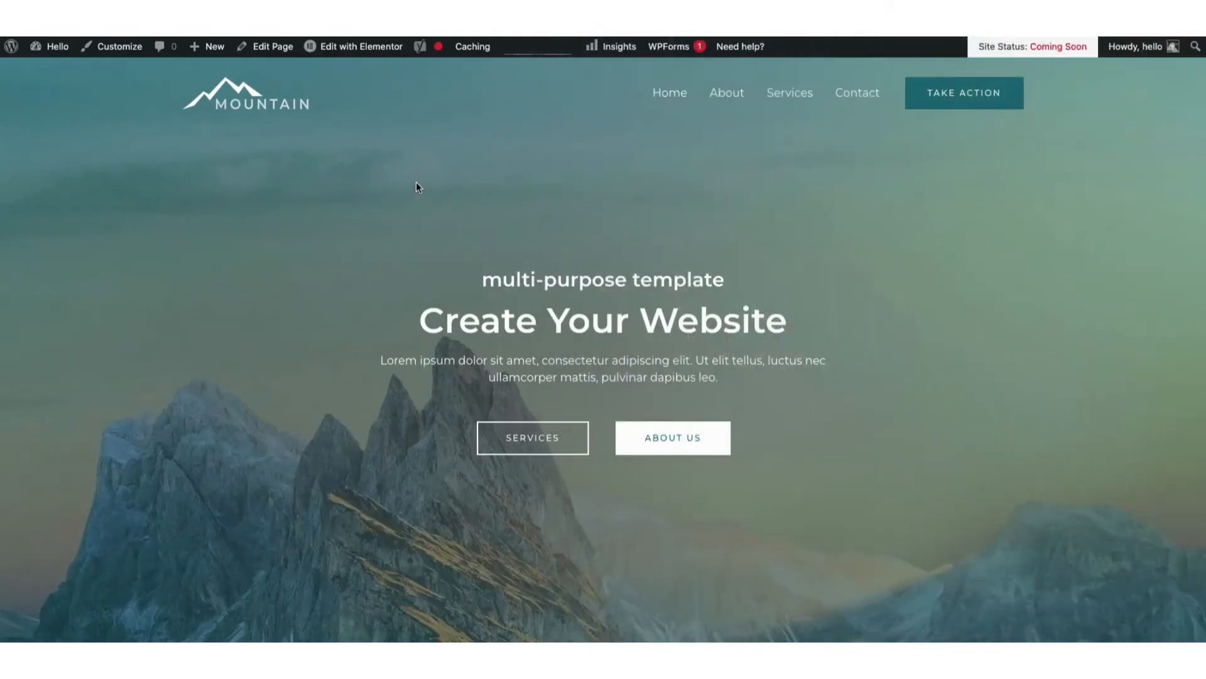
click(341, 47)
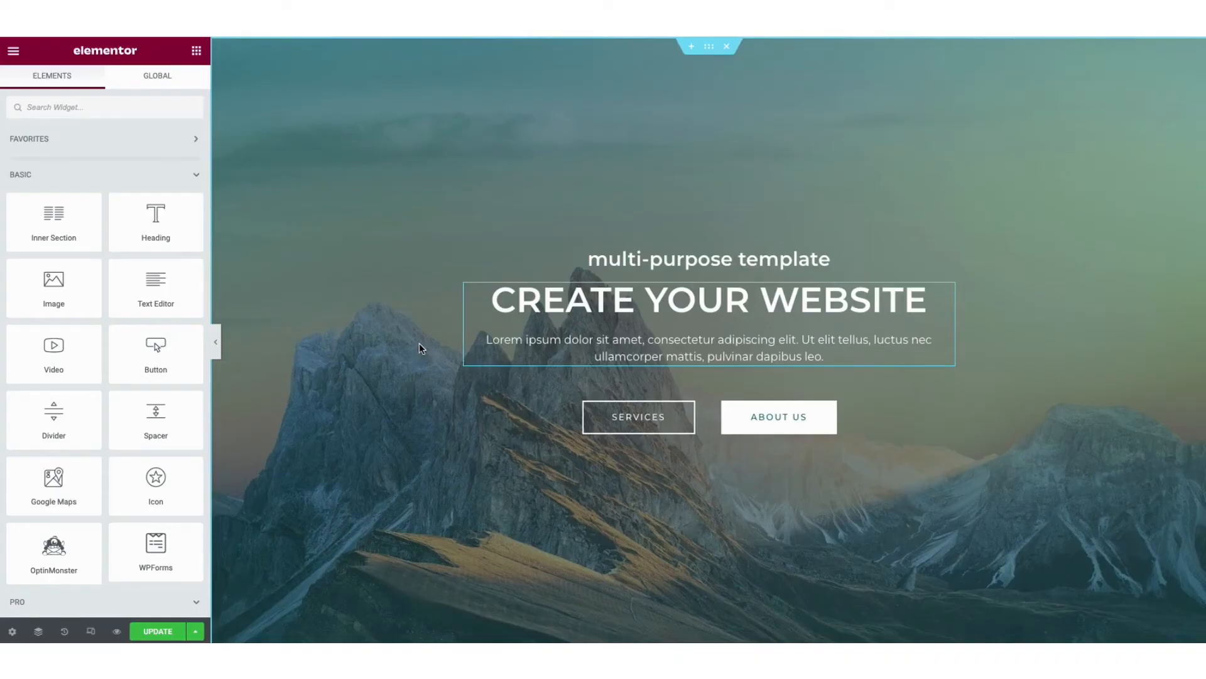
click(527, 301)
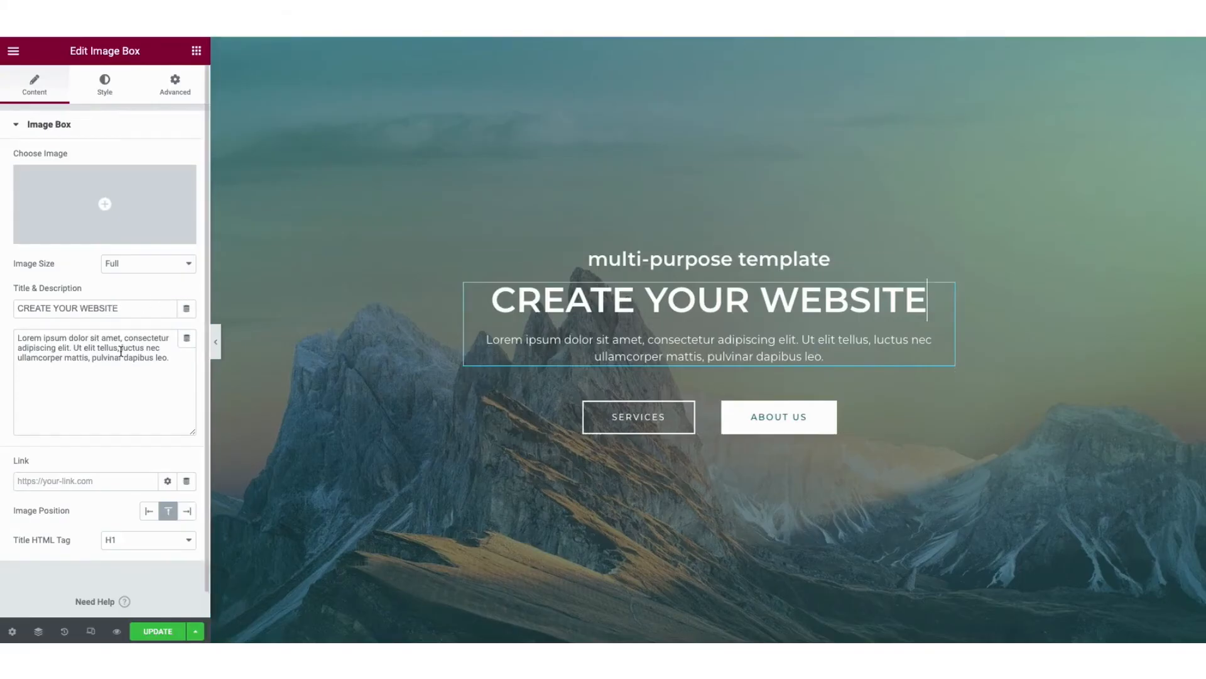
drag(493, 302, 917, 309)
key(BackSpace)
text(MY DEMO WEBSITE)
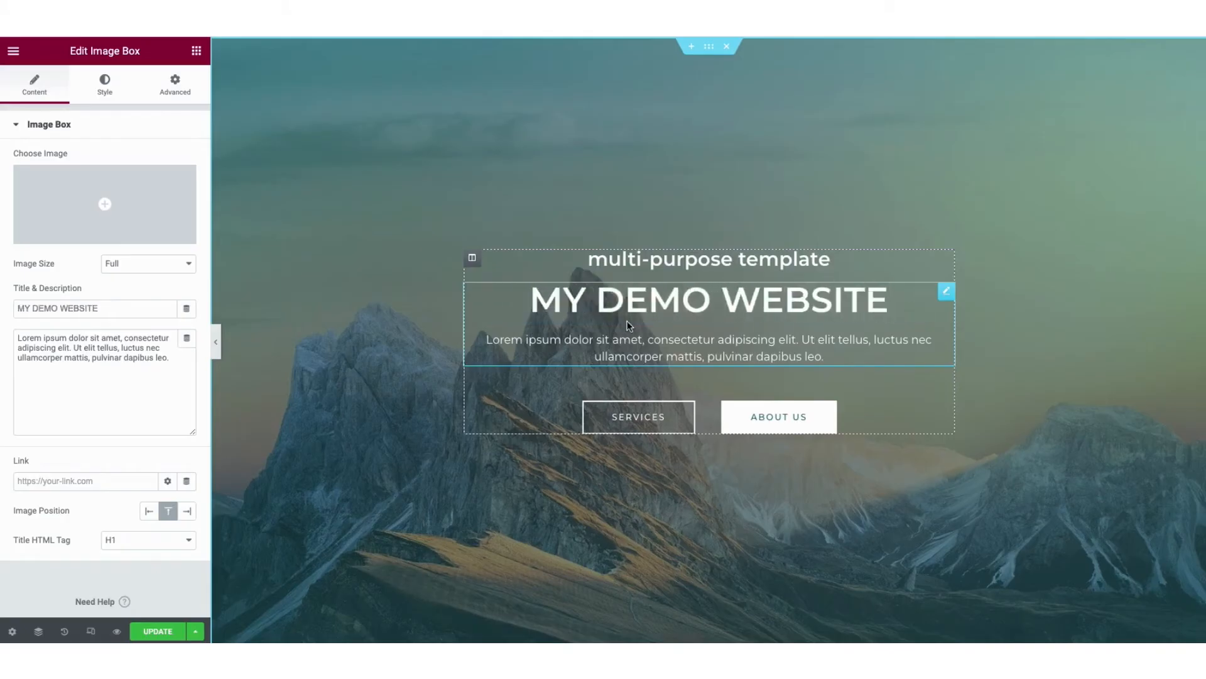
Open the hero section's background image chooser, view the Media Library, and close it without inserting an image.
right_click(408, 257)
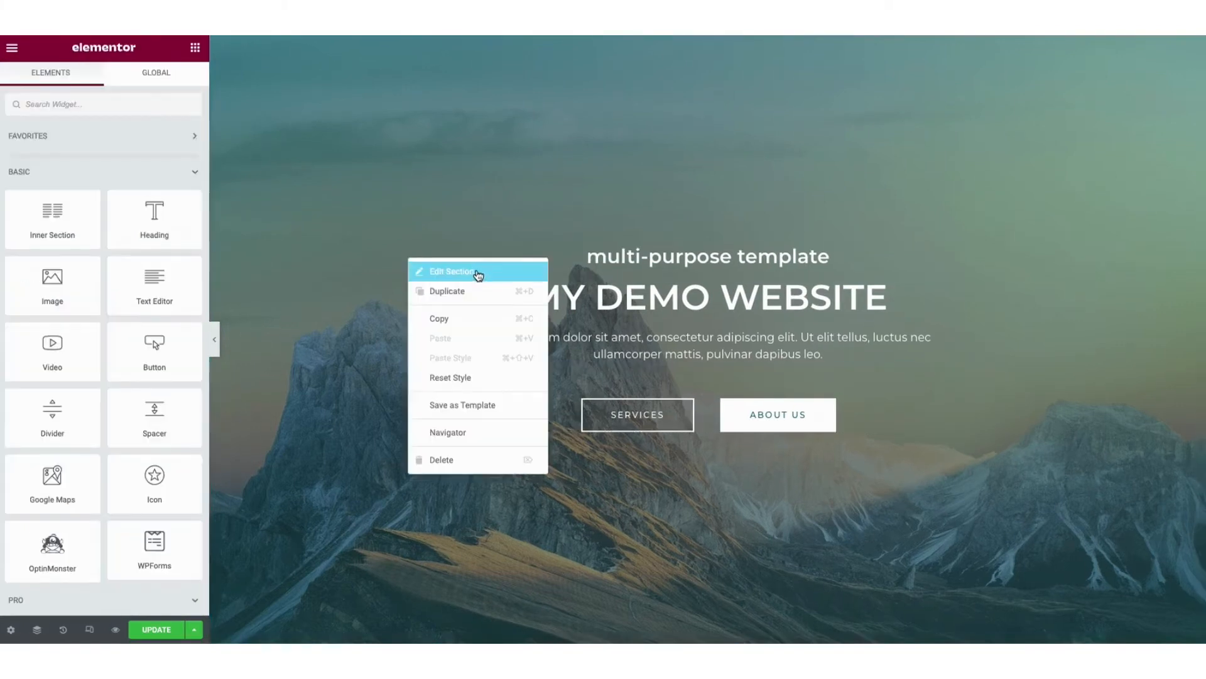
click(477, 274)
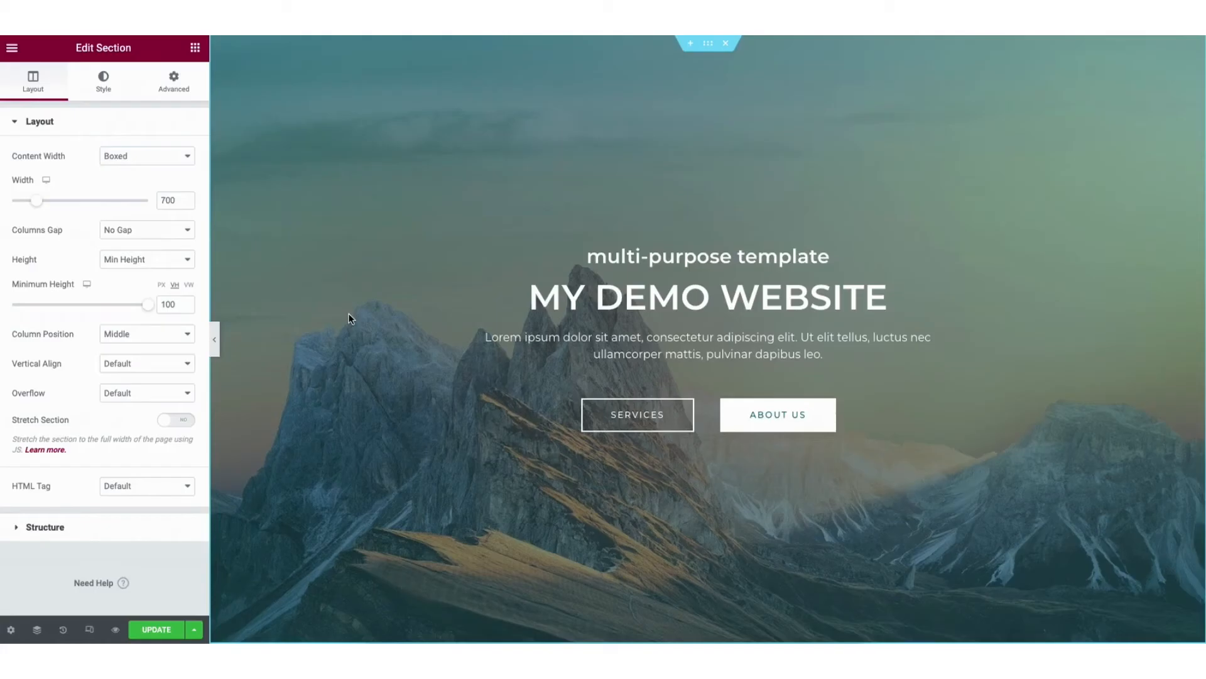
click(102, 84)
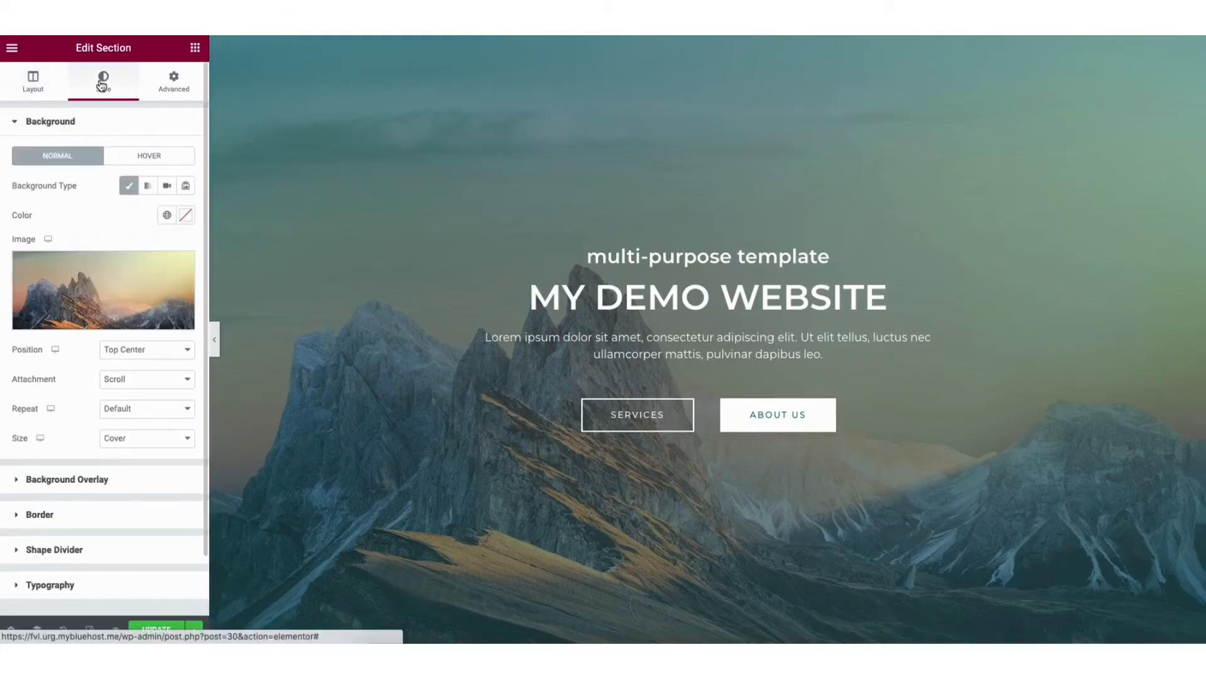
mouse_move(143, 281)
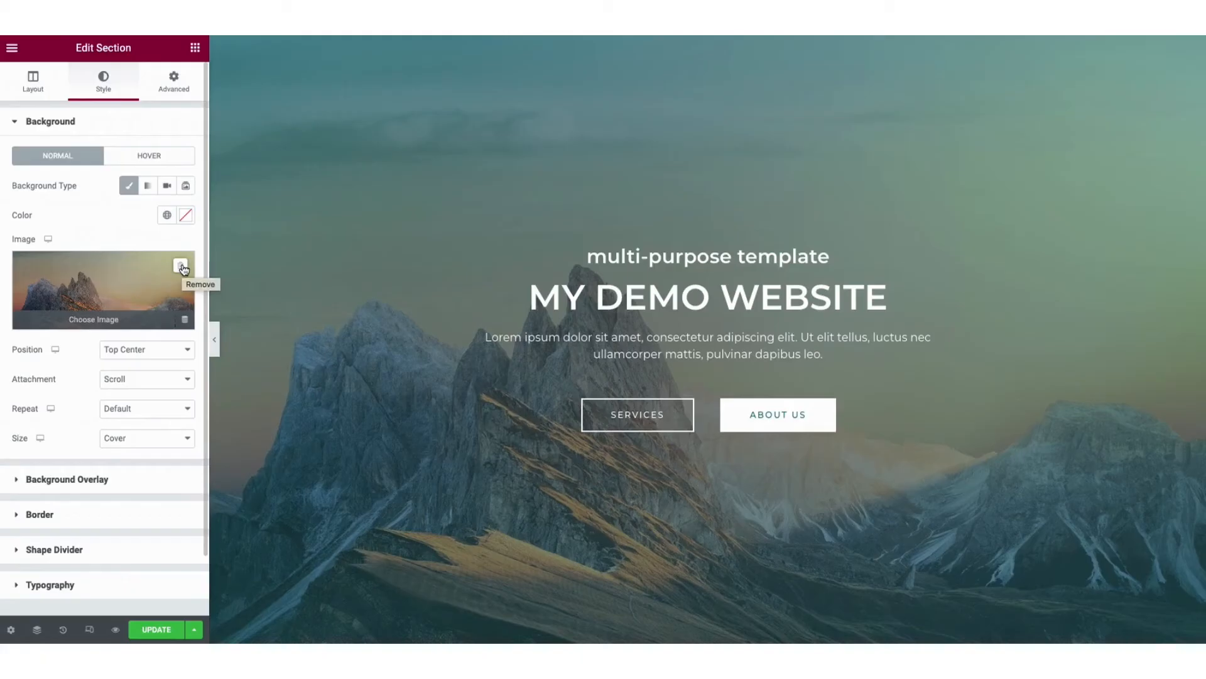
click(96, 321)
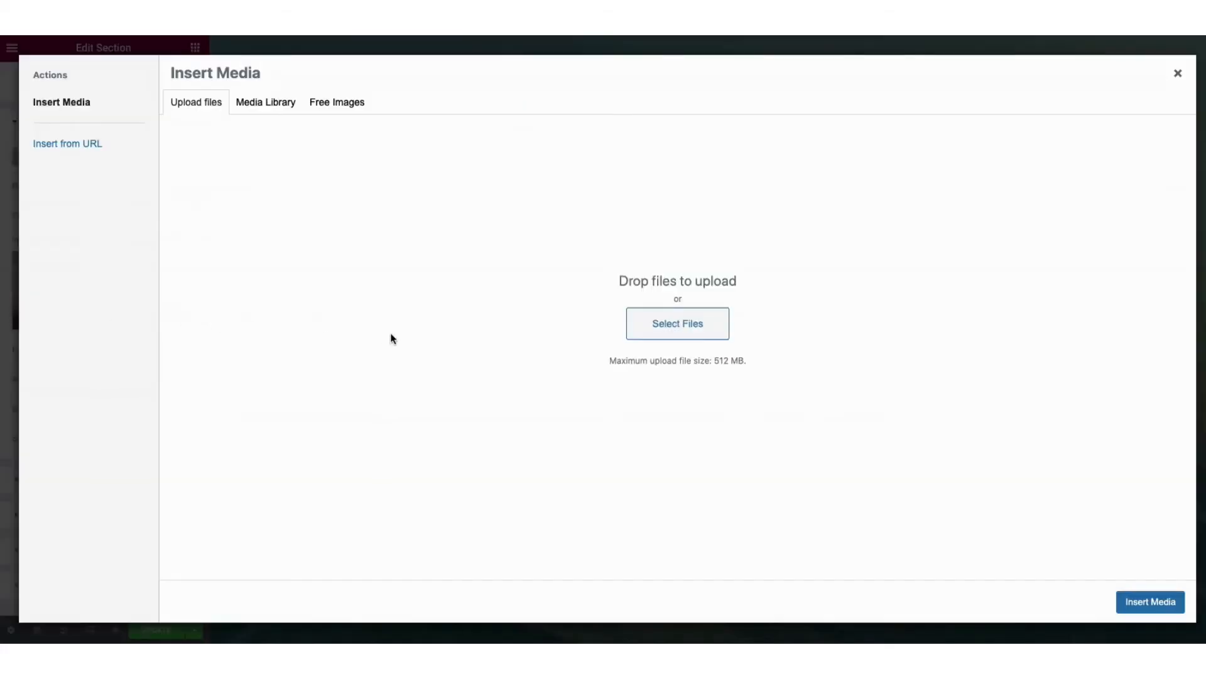
click(281, 106)
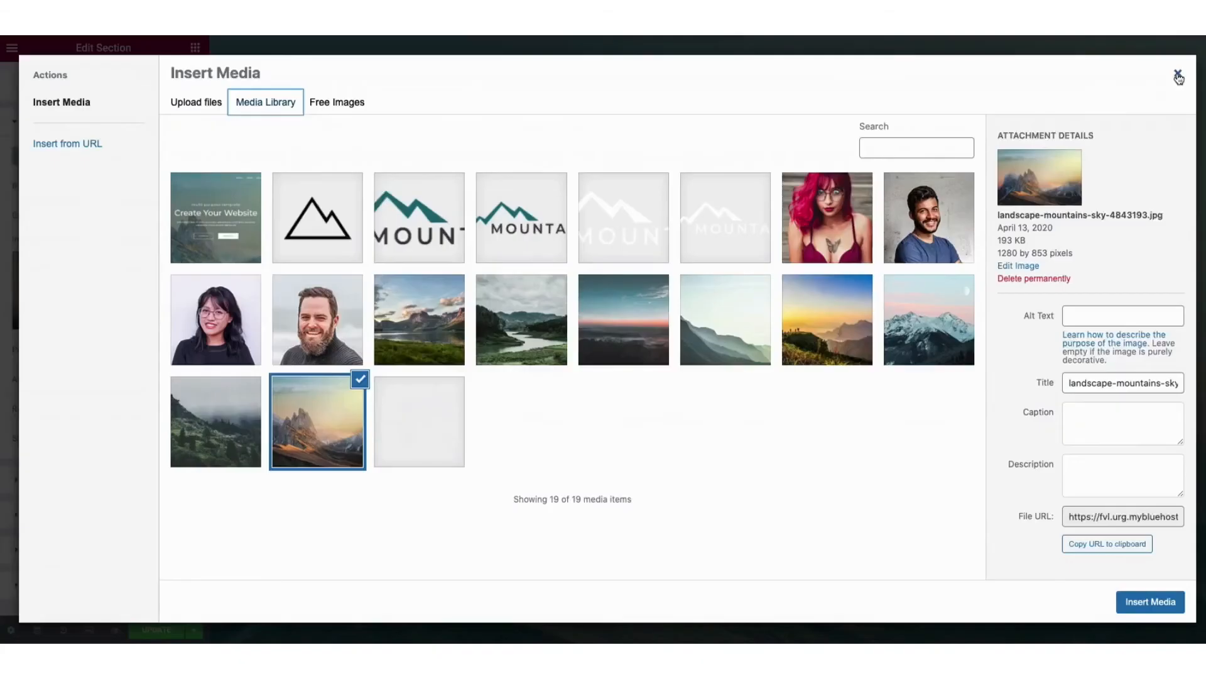
click(1178, 74)
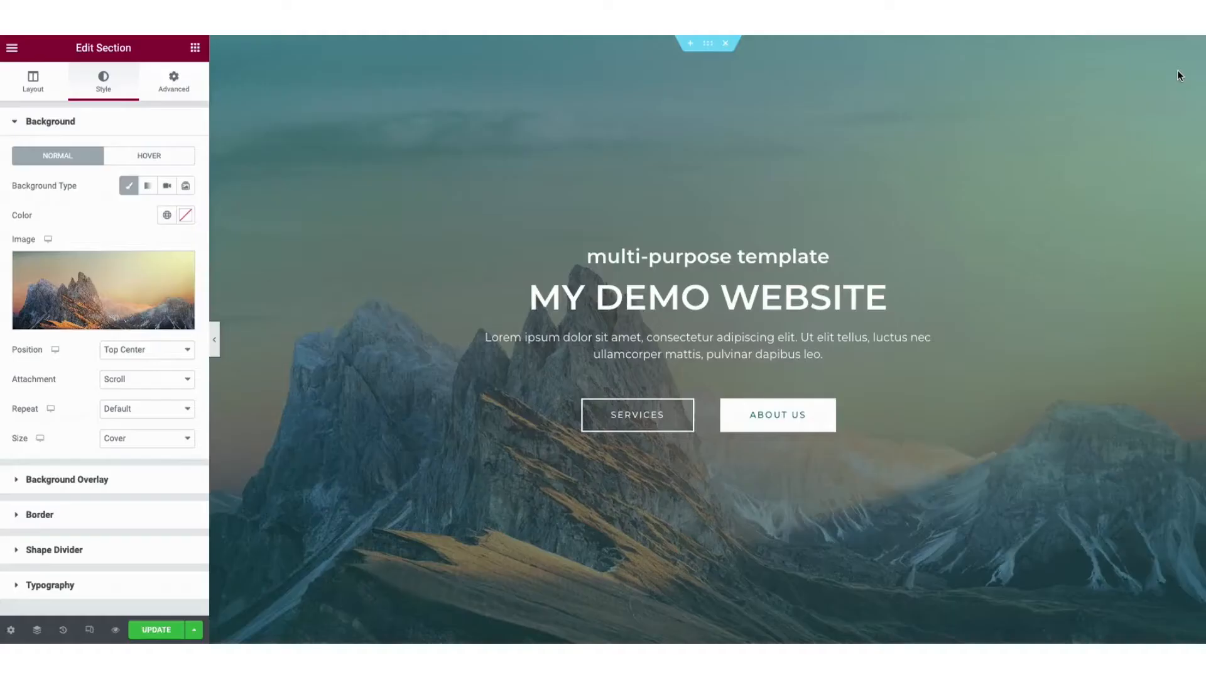
Add a Text Editor widget directly beneath the "amazing things for you" heading.
click(196, 49)
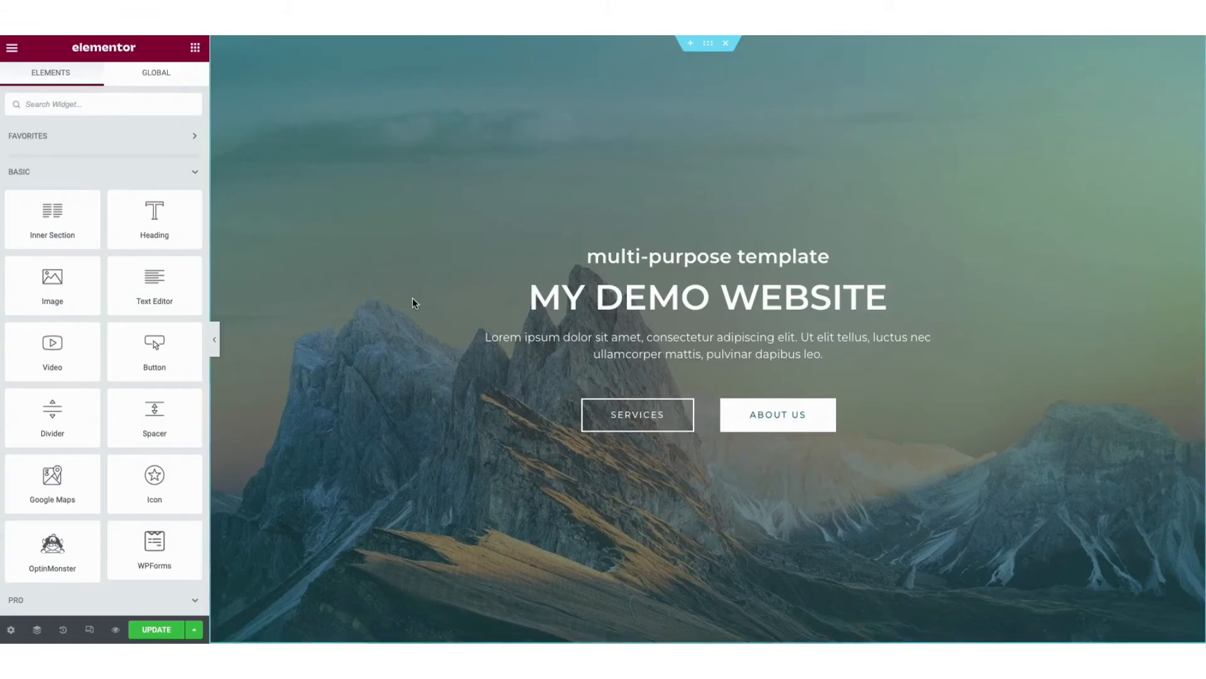
scroll(708, 339, down, 10)
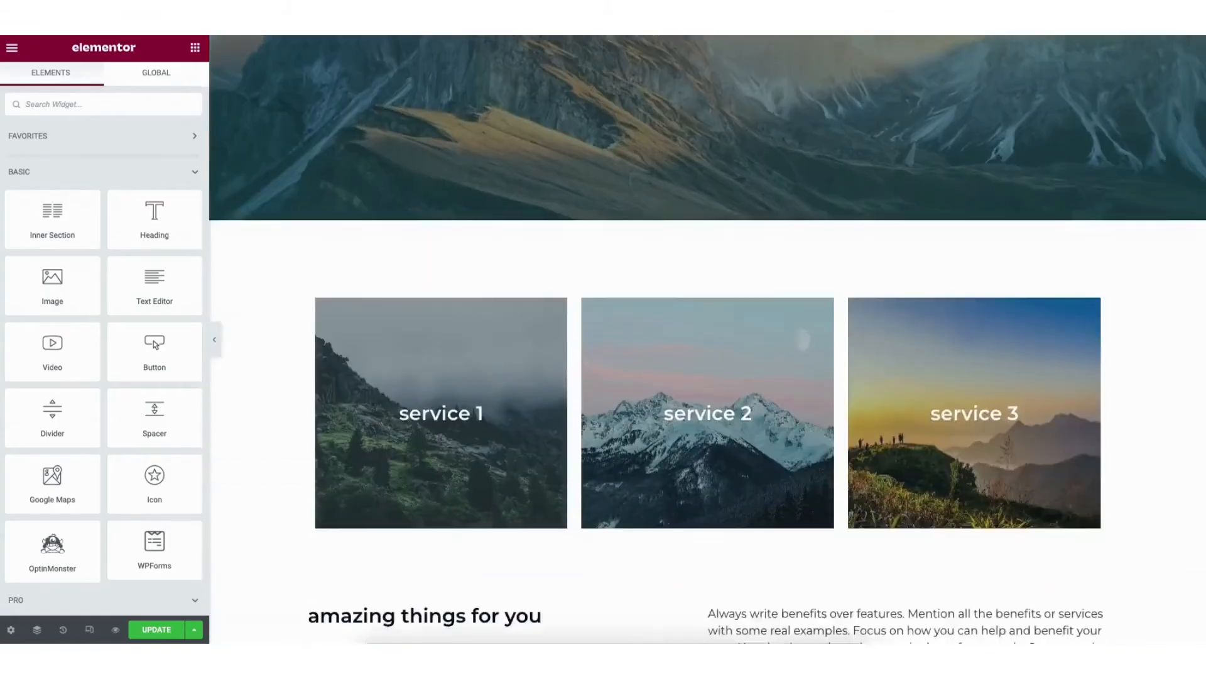
drag(155, 284, 156, 282)
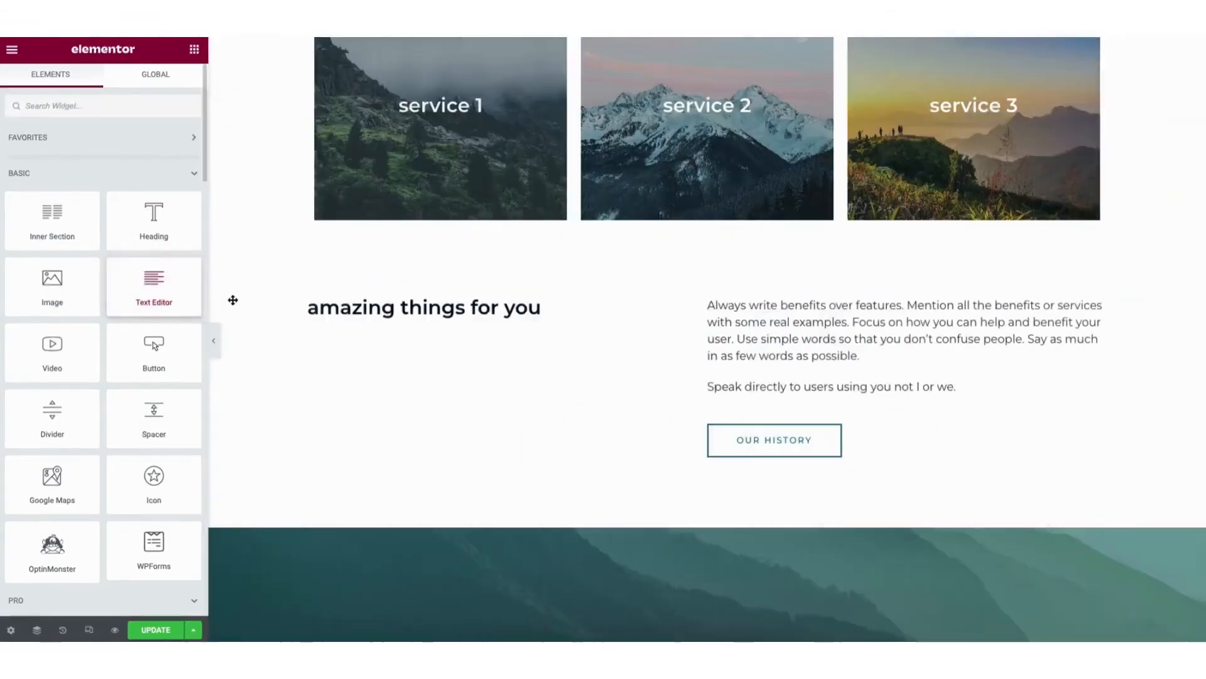
drag(149, 288, 368, 323)
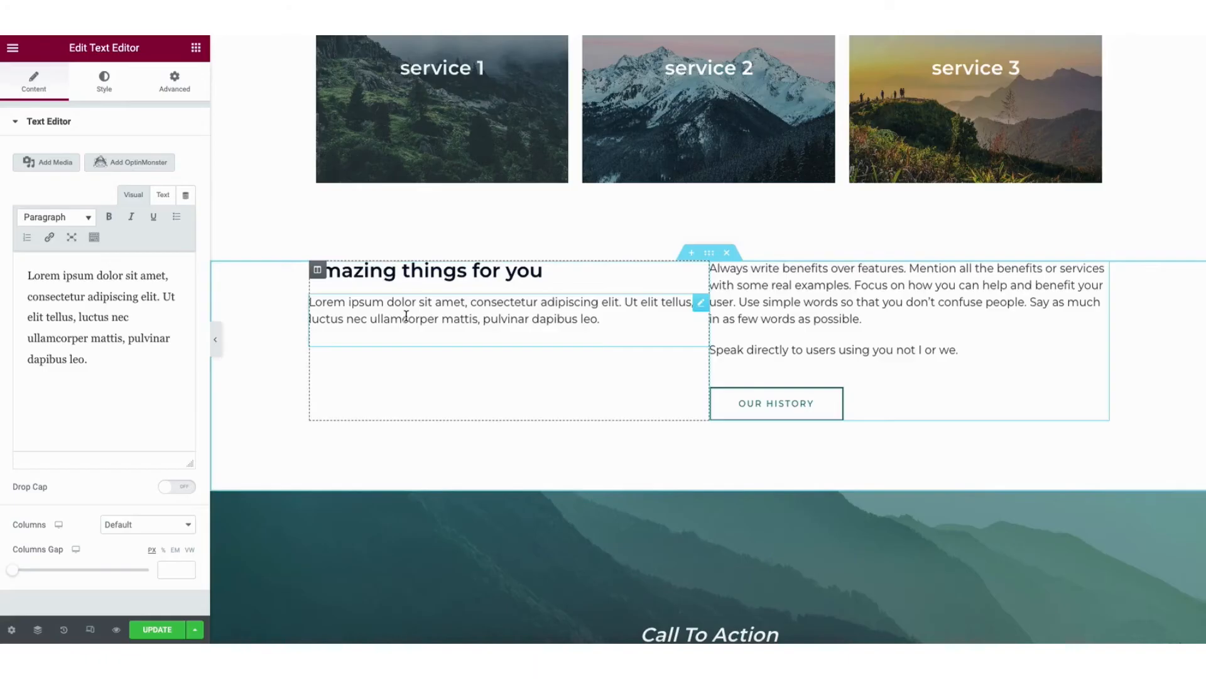
Duplicate the text block under the "amazing things for you" heading and place the copy in the same column.
right_click(405, 314)
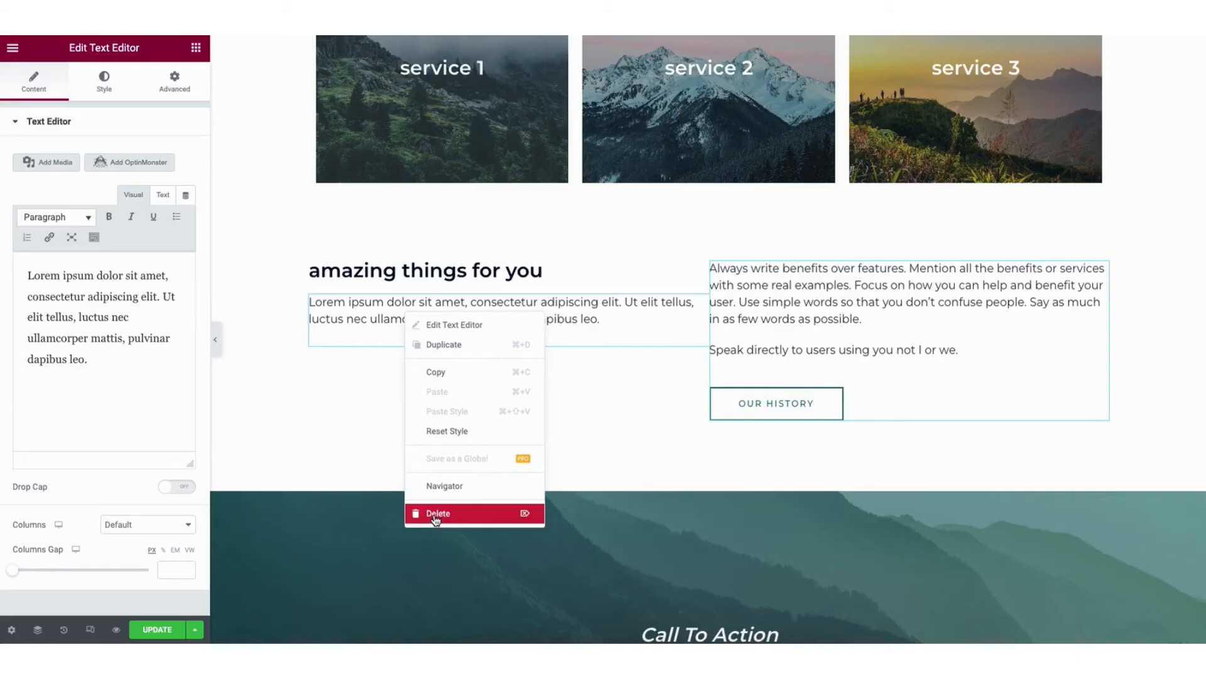
click(444, 345)
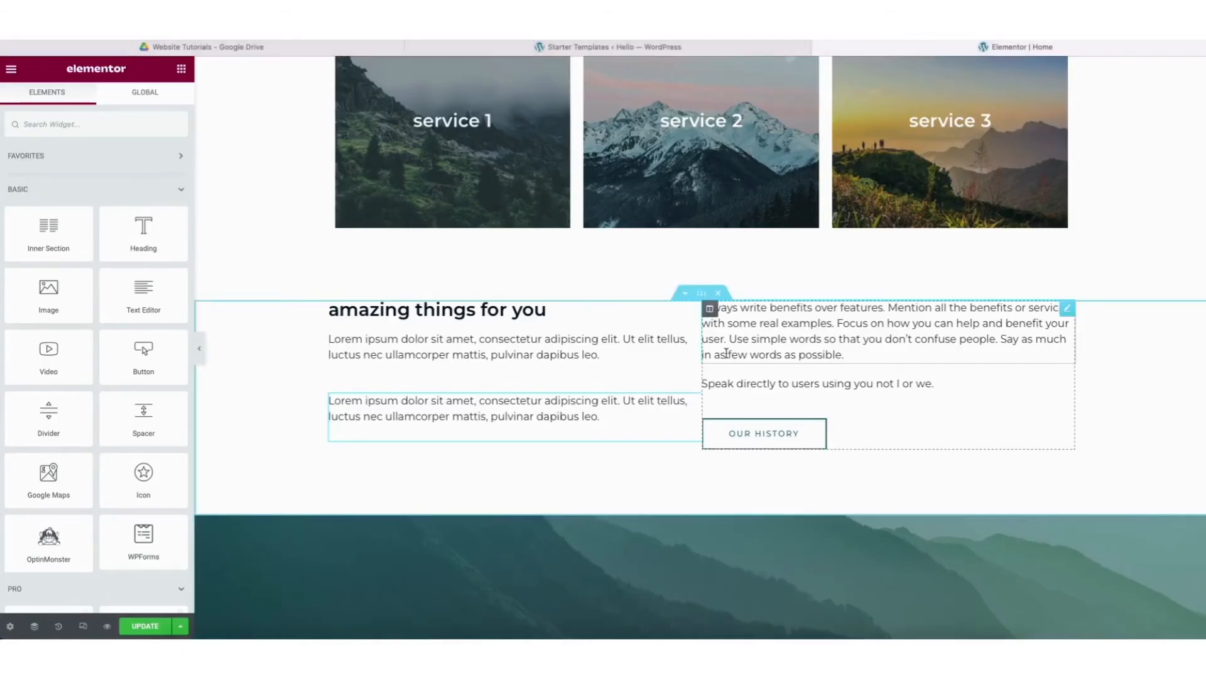
drag(722, 415, 465, 377)
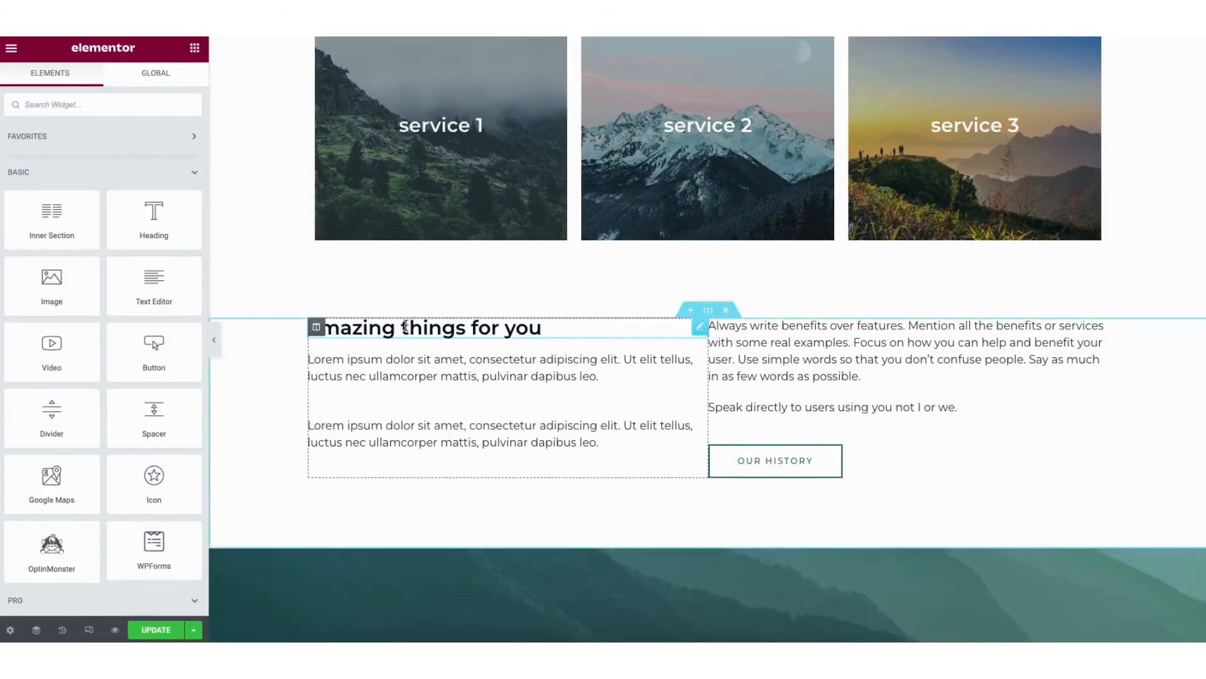
Examine the style and typography settings of the "amazing things for you" heading, then view the rest of the page down to the footer.
click(406, 326)
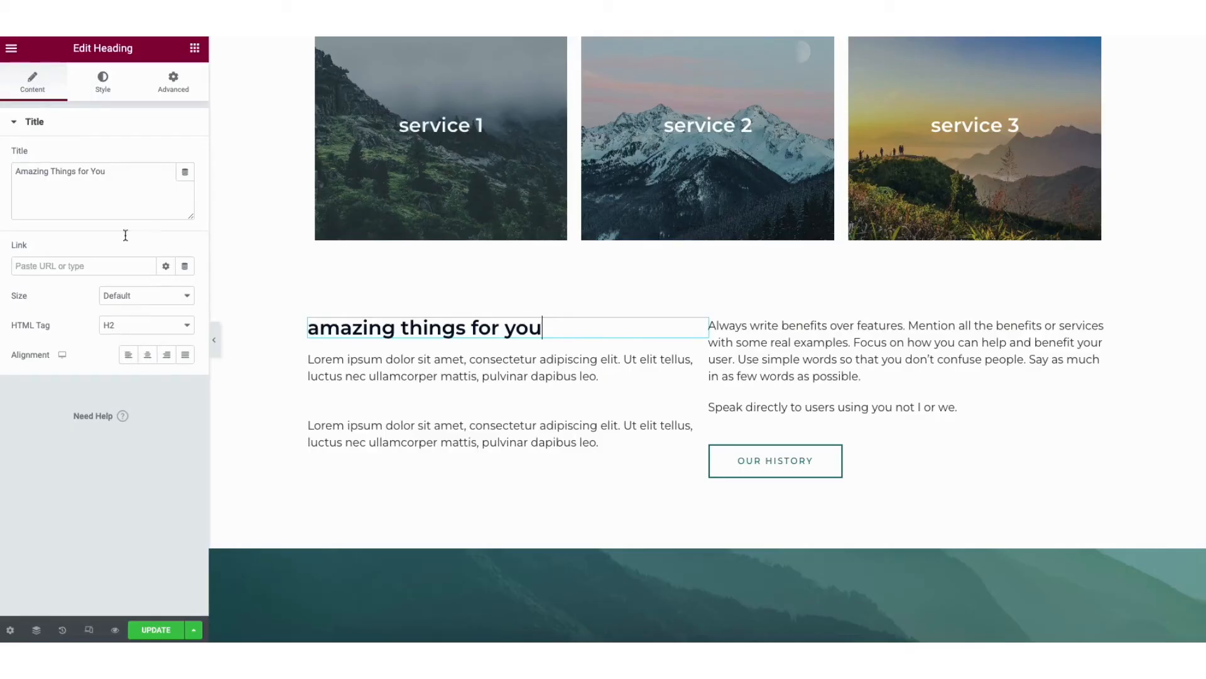
click(102, 82)
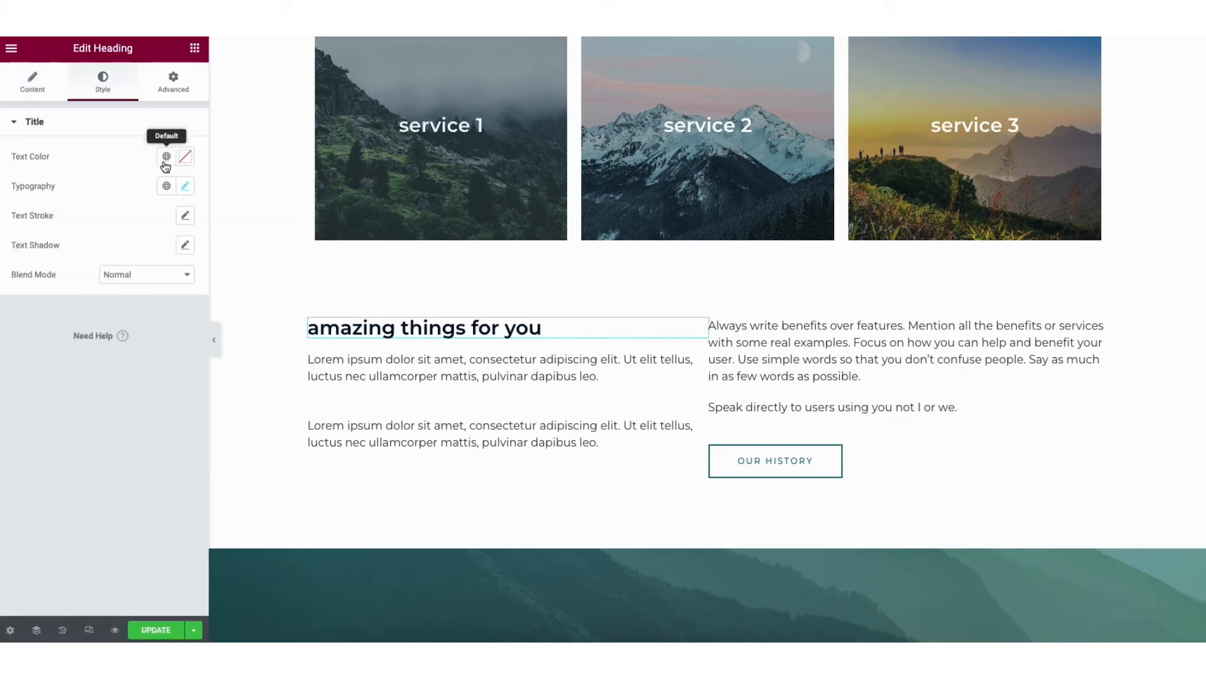
click(184, 189)
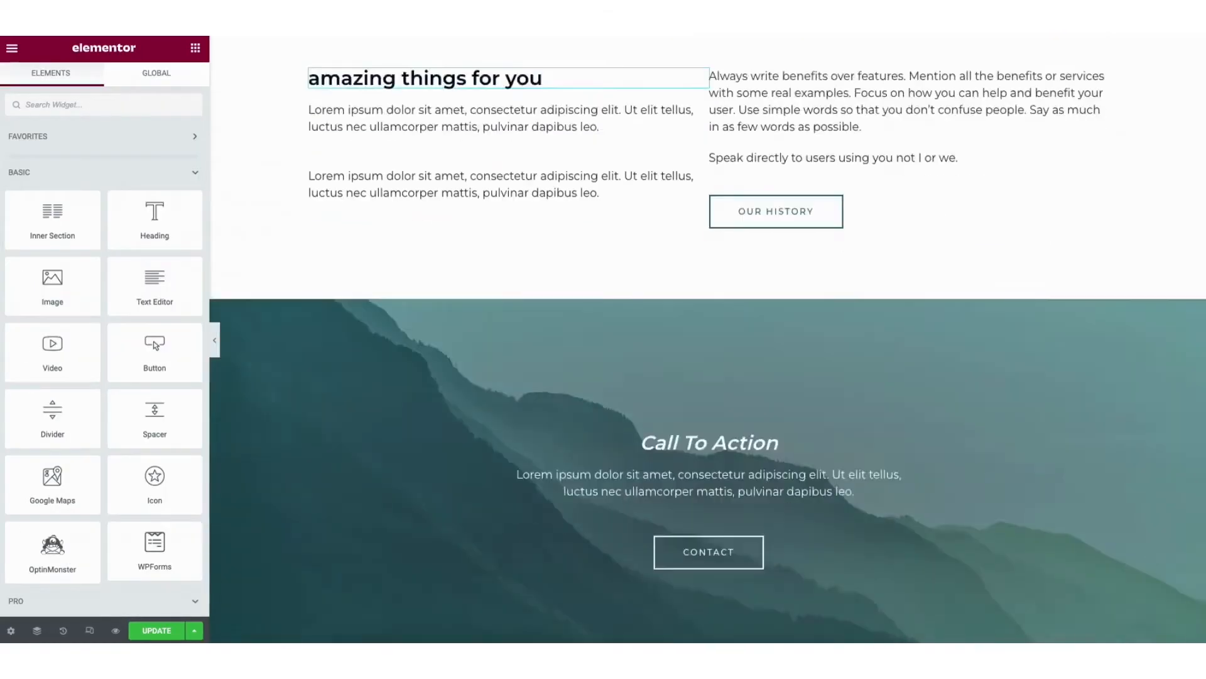
scroll(696, 373, down, 15)
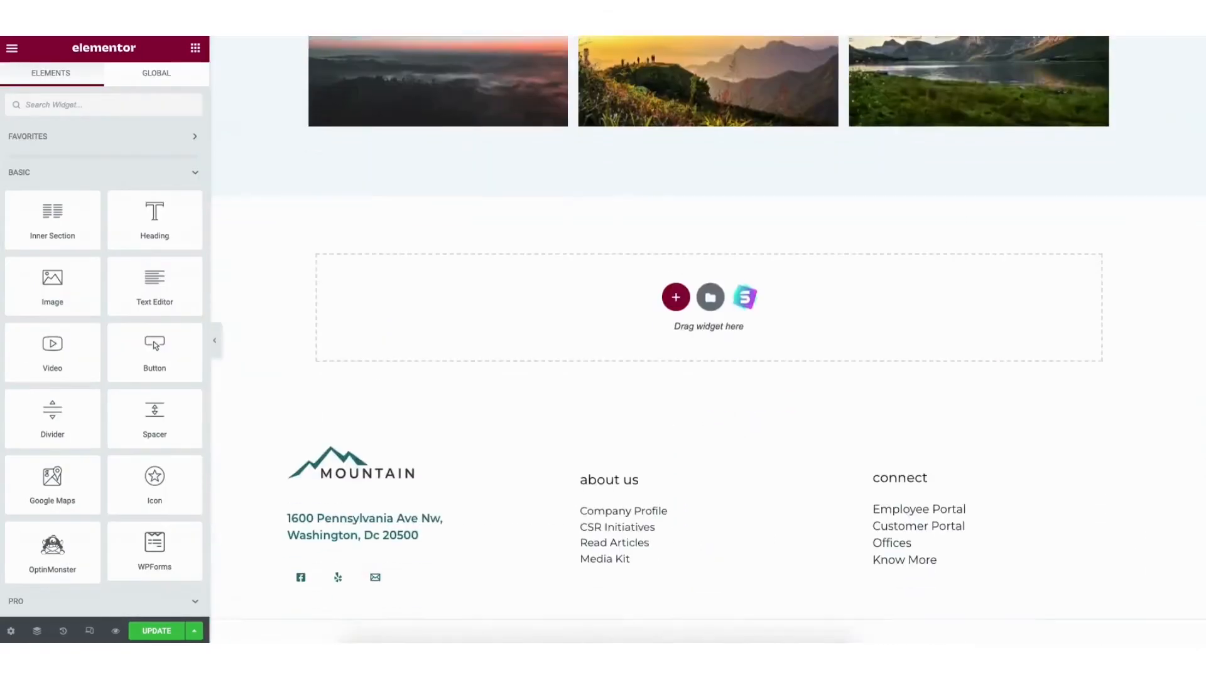
Add a two-column section above the footer and place a Heading widget in its first column.
click(677, 287)
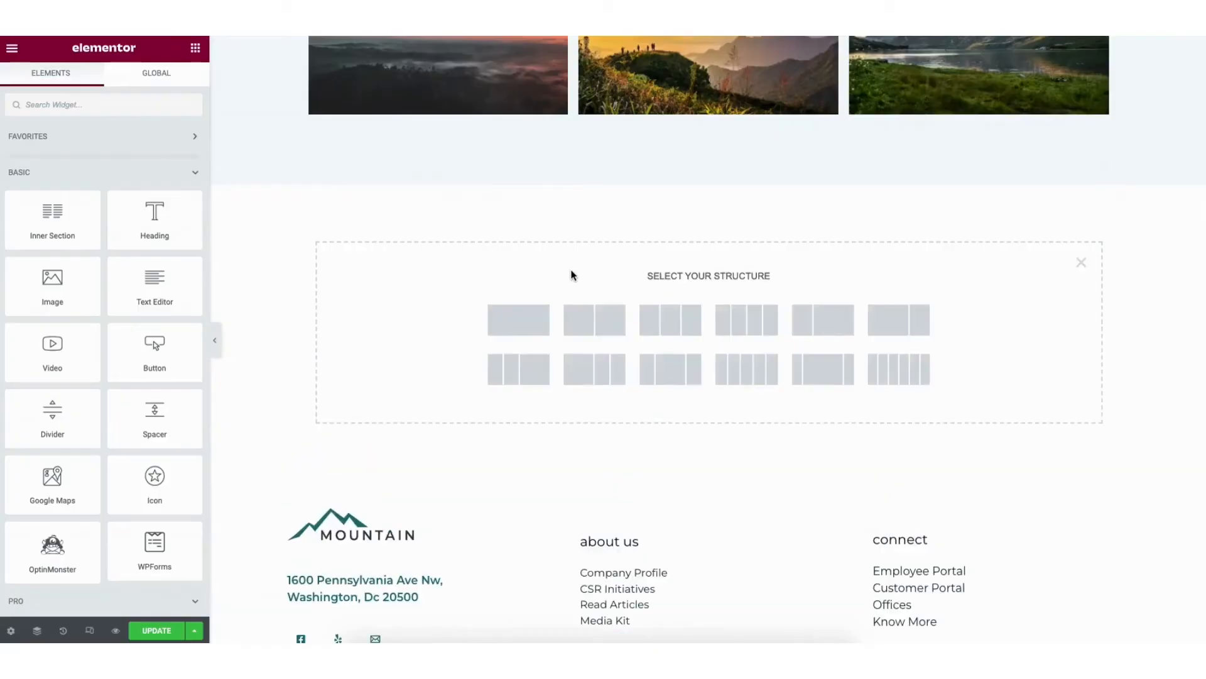
click(597, 328)
drag(152, 226, 523, 197)
Insert the black two-column "Frequently asked questions" block from the Elementor template library into the page.
click(710, 319)
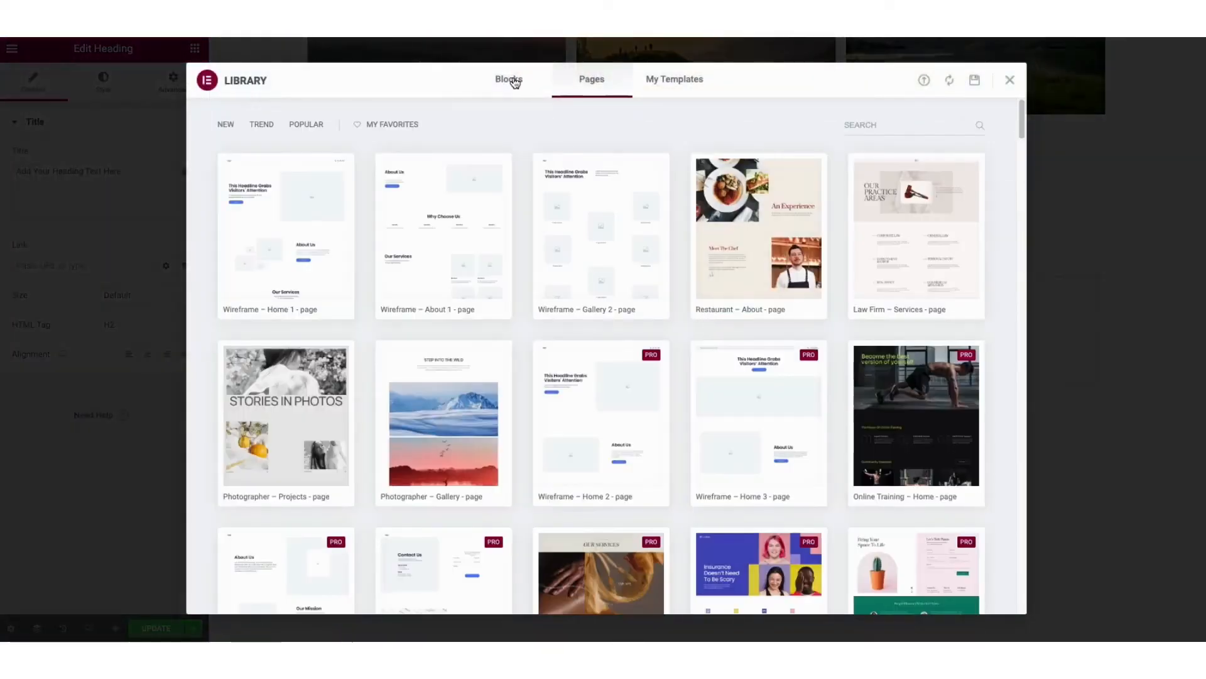
click(514, 82)
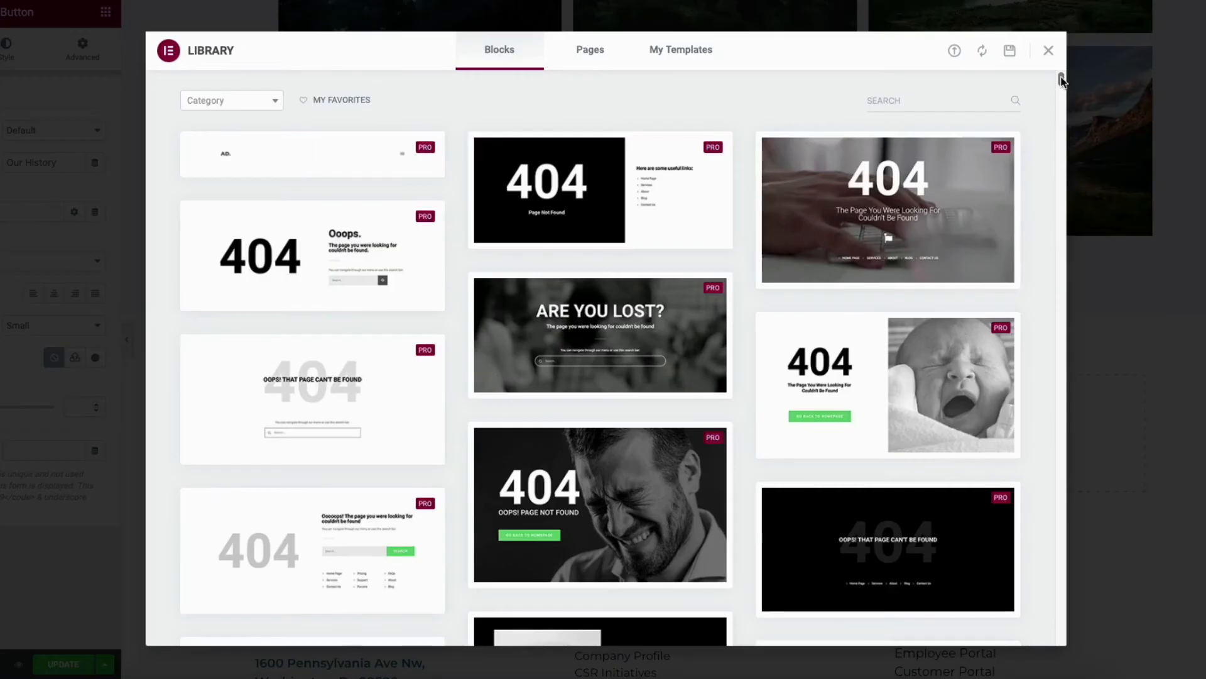
scroll(1061, 81, down, 15)
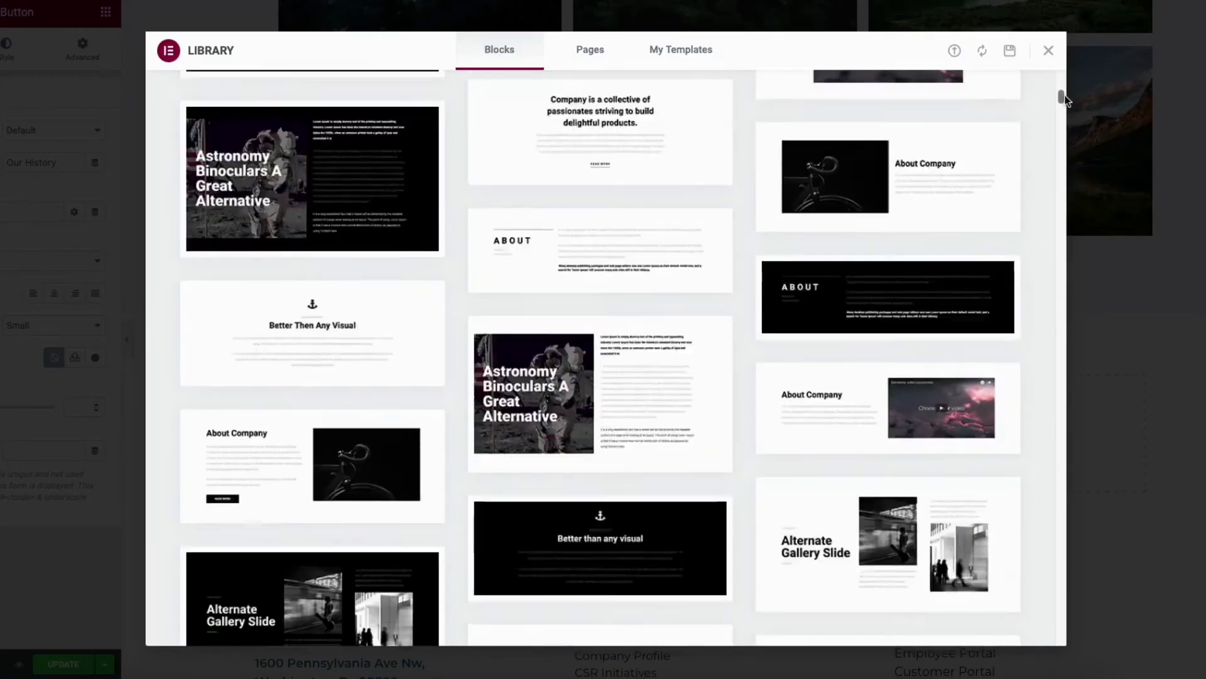
drag(1065, 97, 1067, 236)
click(883, 245)
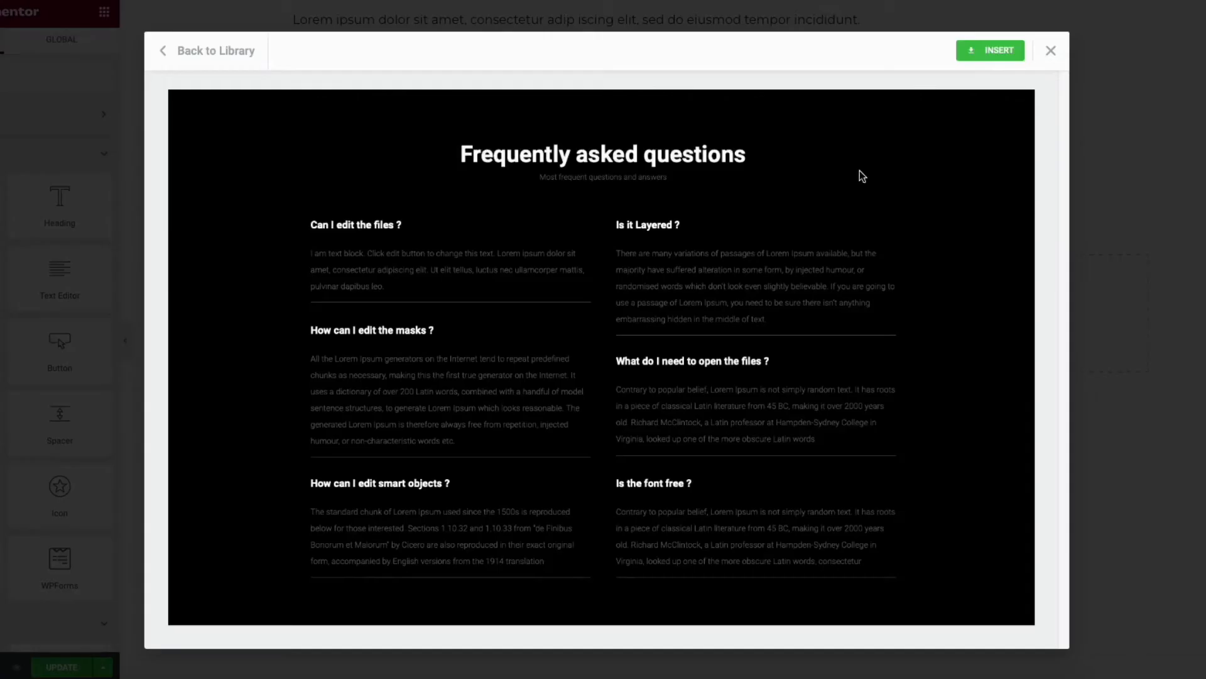
click(987, 52)
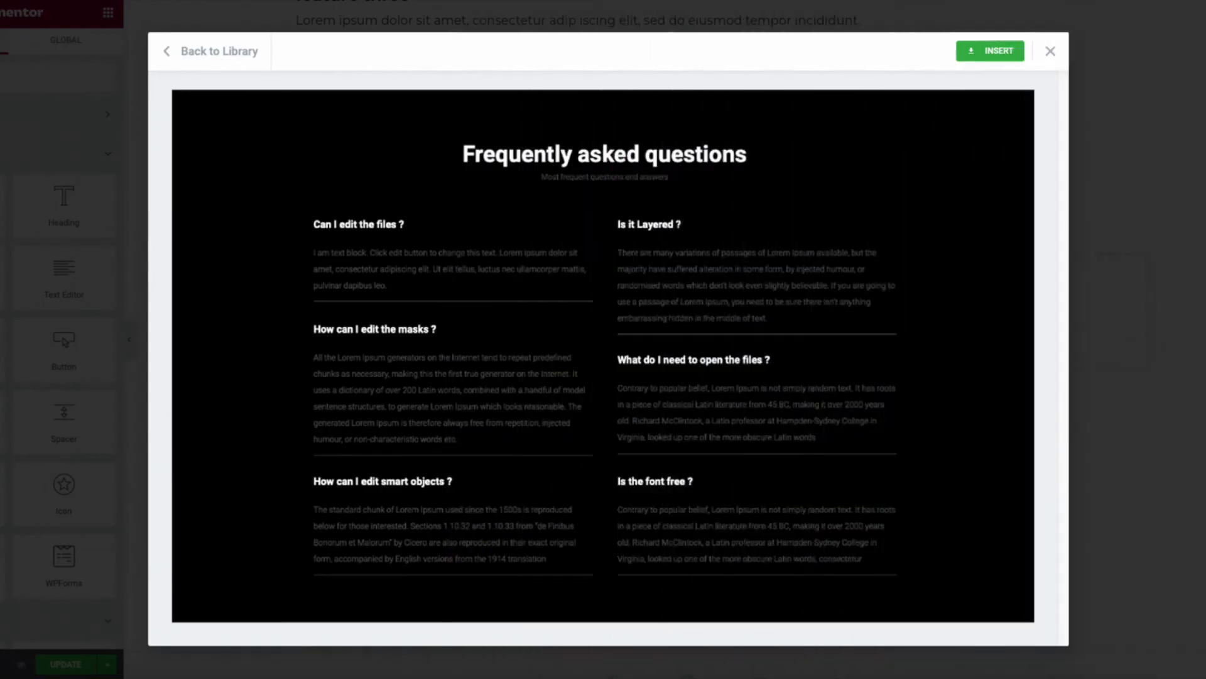
click(991, 50)
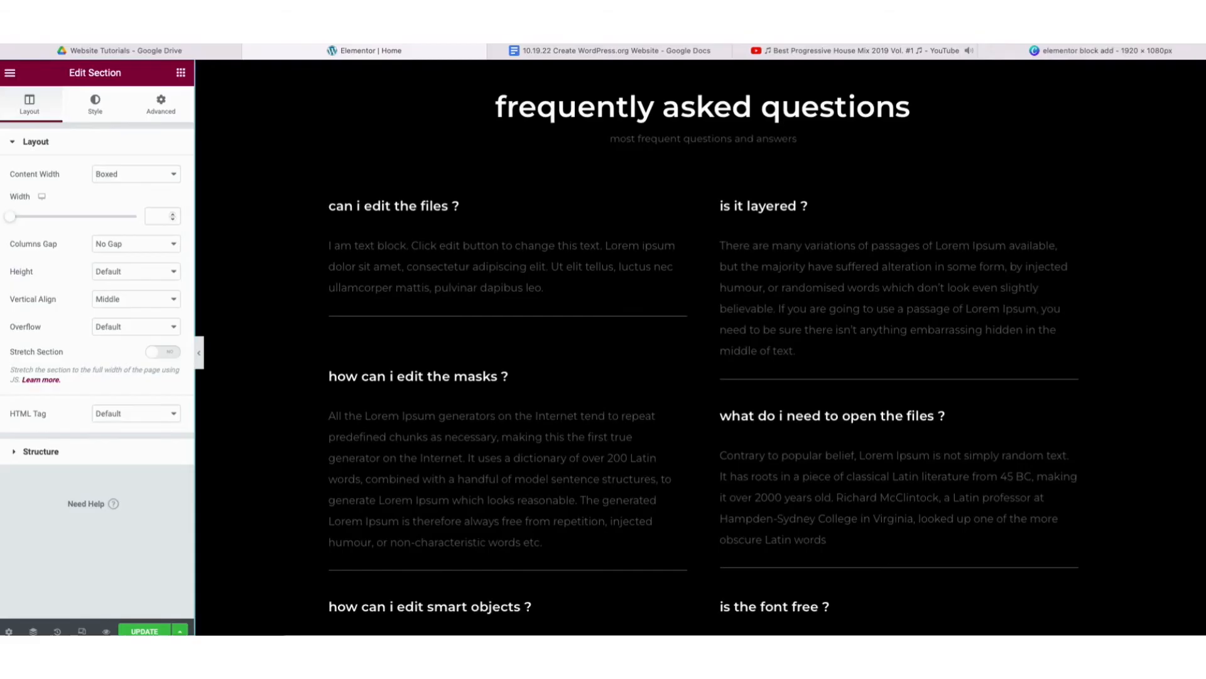
Import the Starter Templates block with "This Can Be Secondary Heading" and three services beneath the FAQ section.
scroll(1016, 541, down, 10)
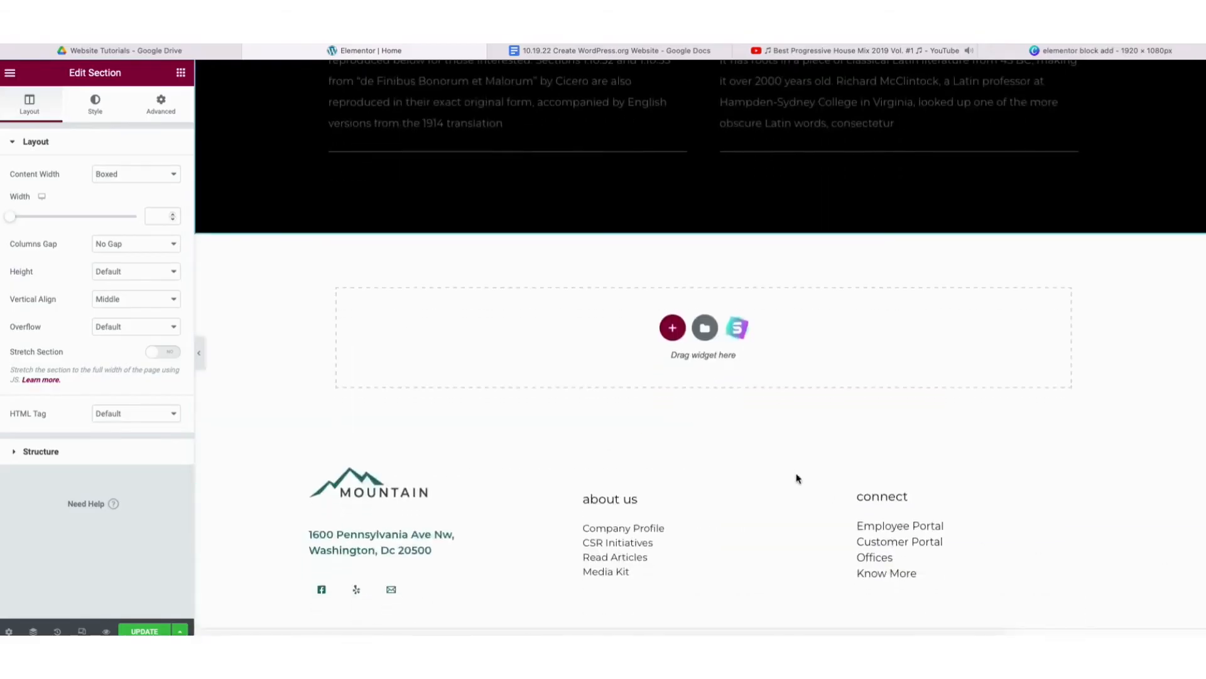
click(738, 331)
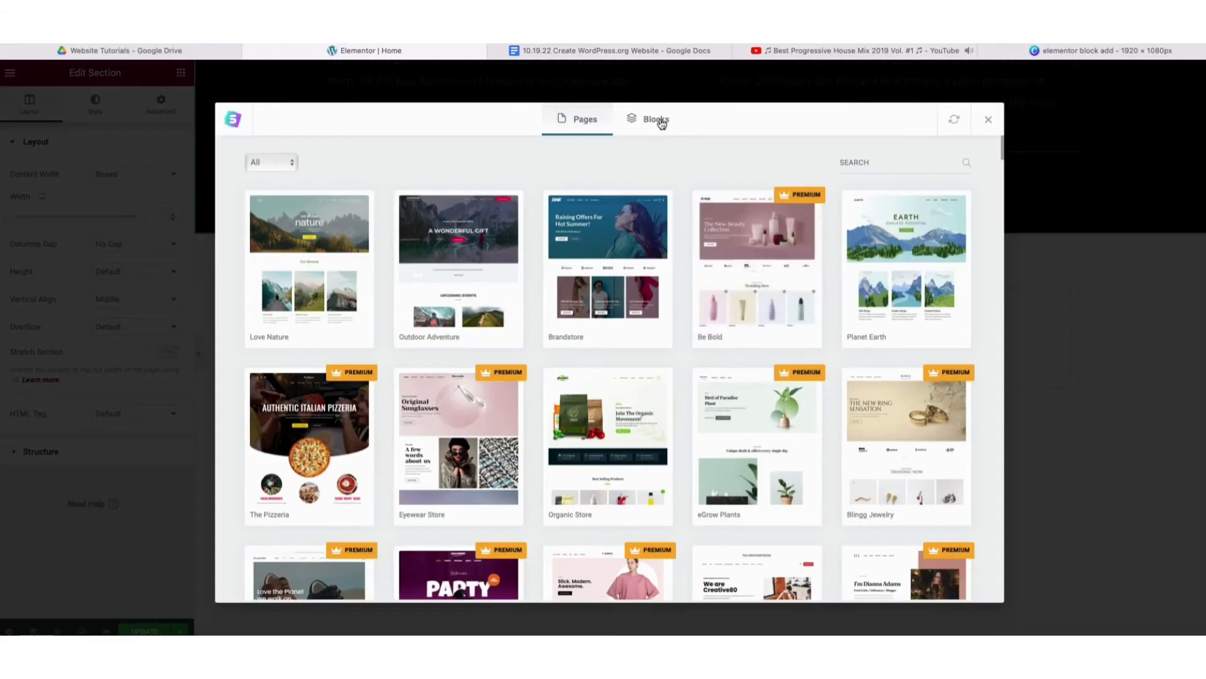
click(662, 124)
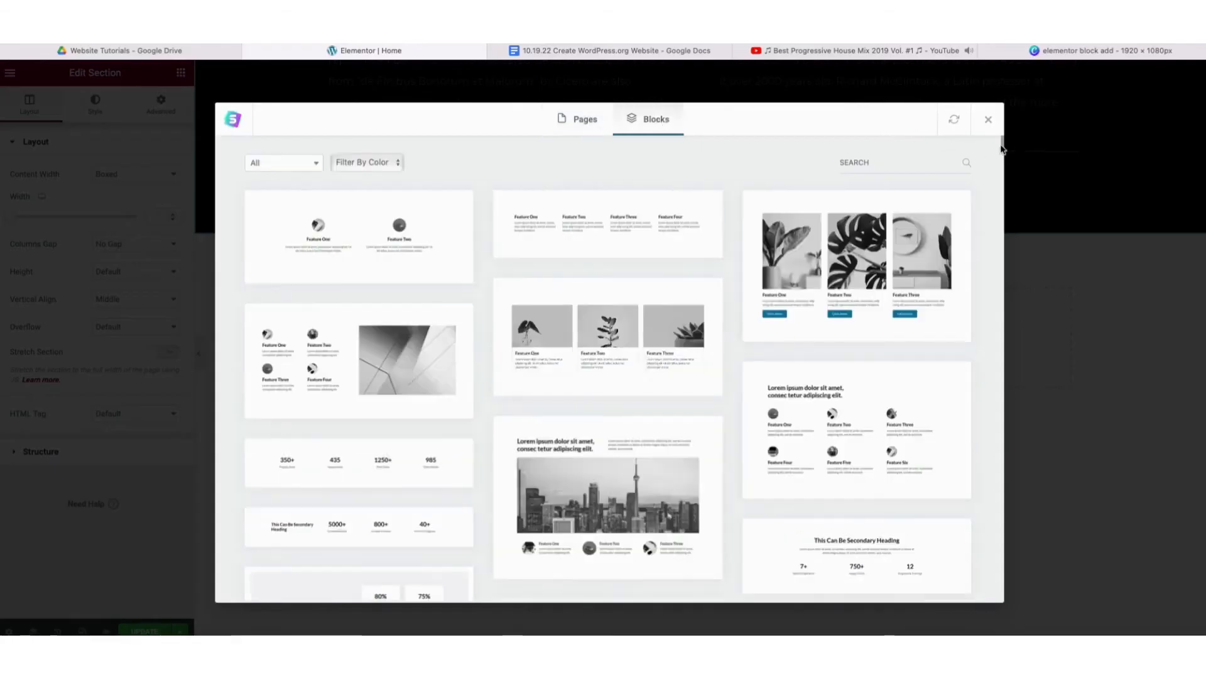
drag(1002, 145, 993, 229)
click(852, 327)
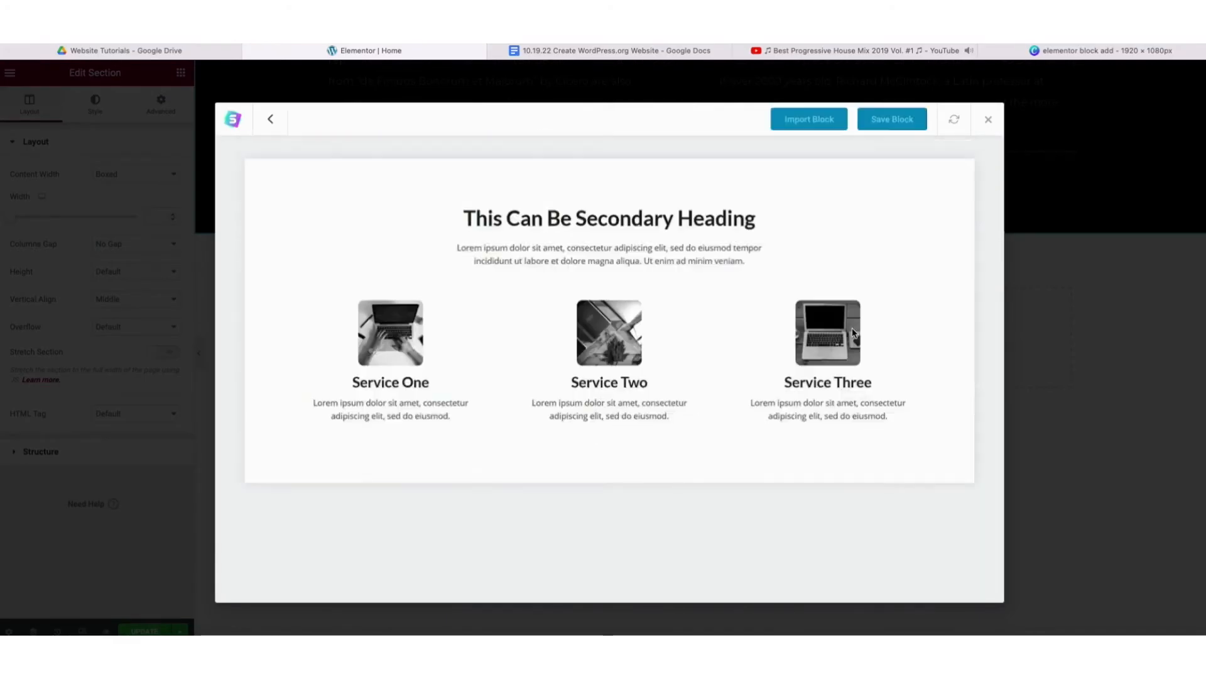
click(801, 123)
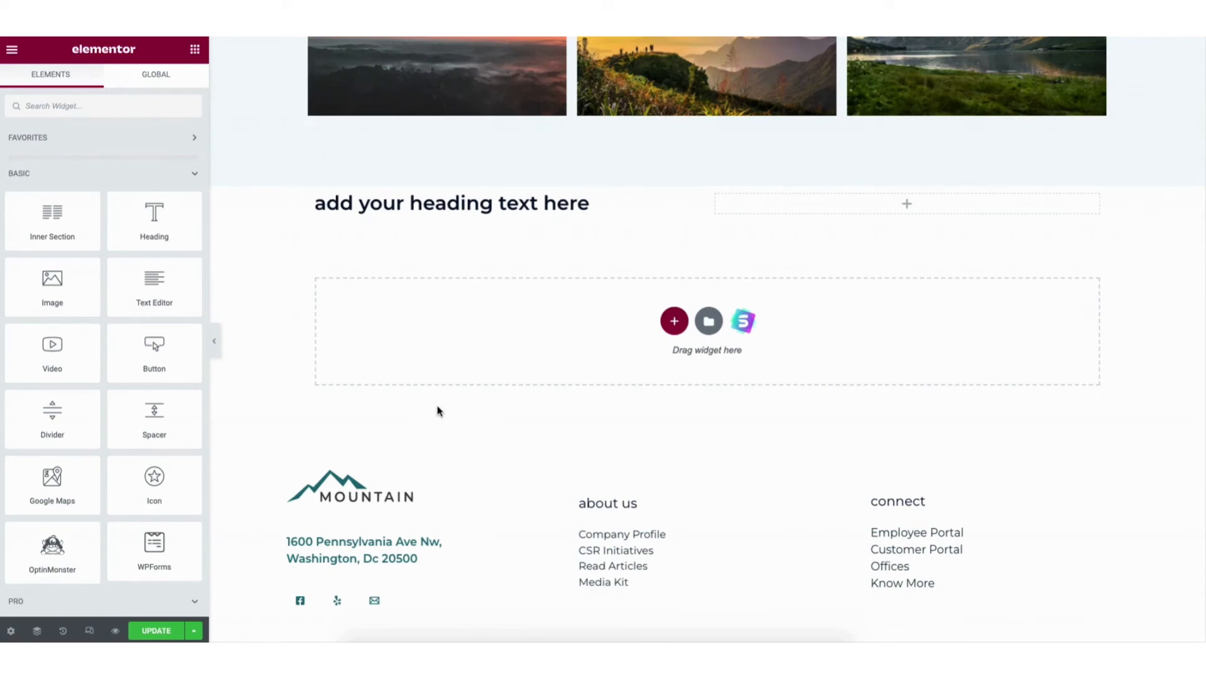
Add a WPForms widget to the empty column beside the heading and set its form to Contact Form.
drag(142, 553, 905, 206)
click(46, 176)
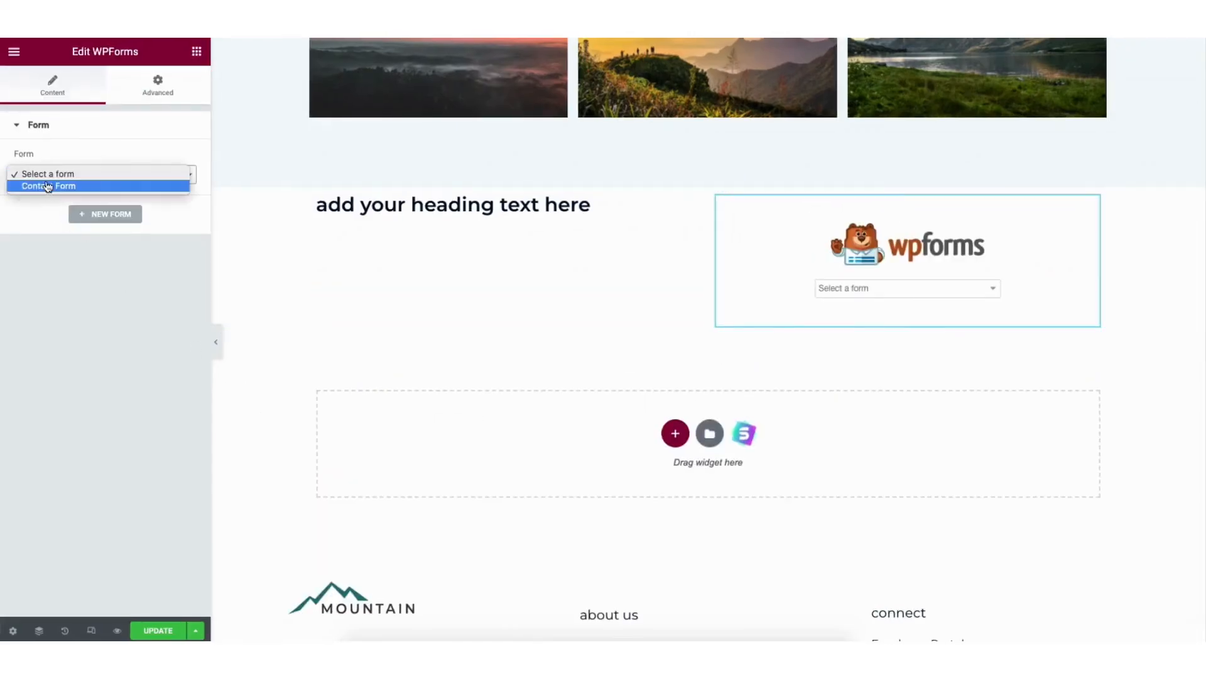
click(49, 186)
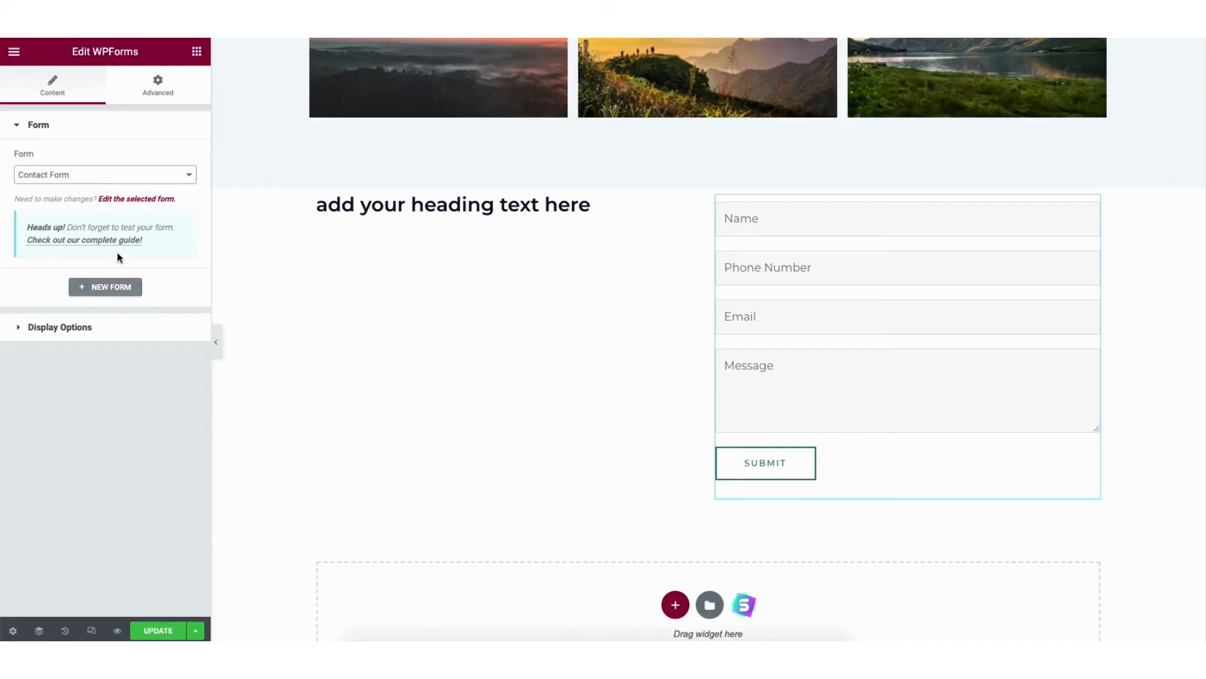
Open the selected Contact Form for editing and add an Email field directly below the Your Name field.
click(121, 200)
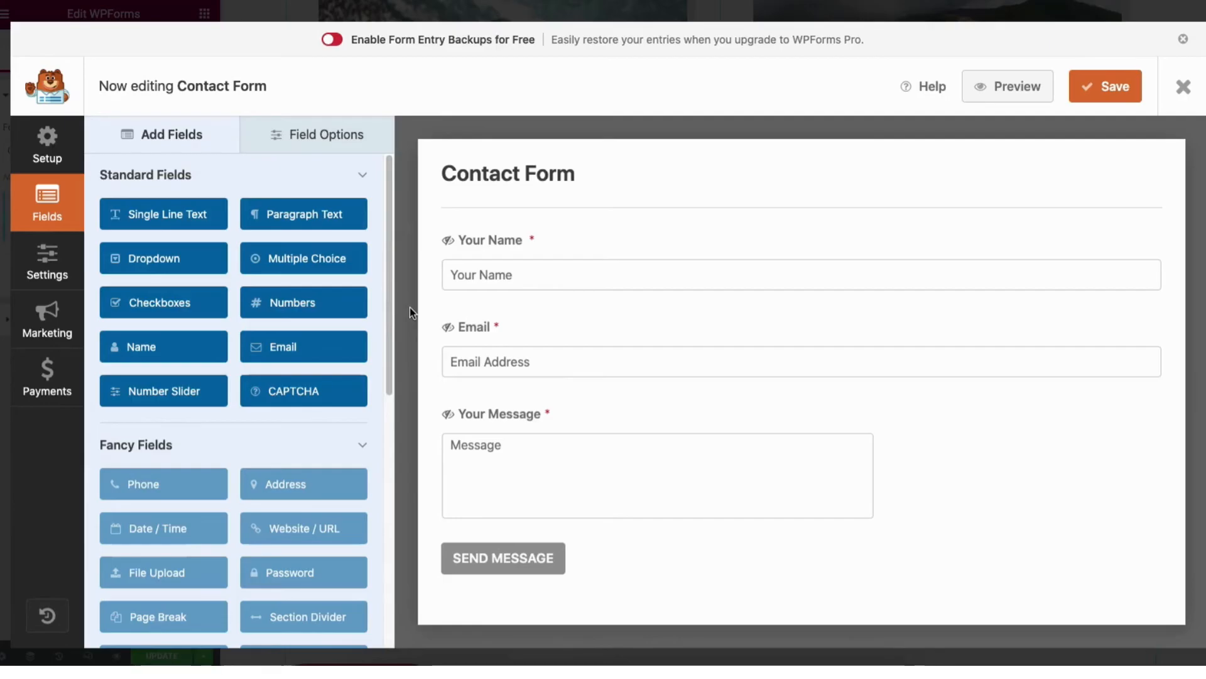
mouse_move(671, 272)
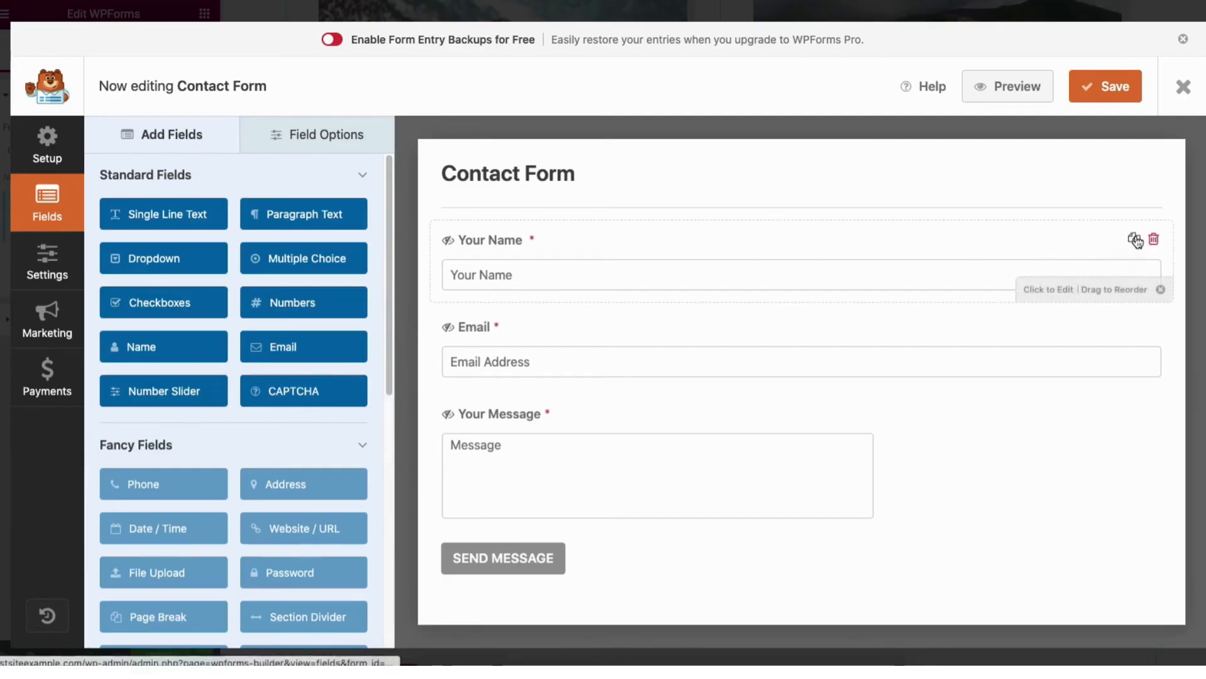
drag(559, 266, 536, 228)
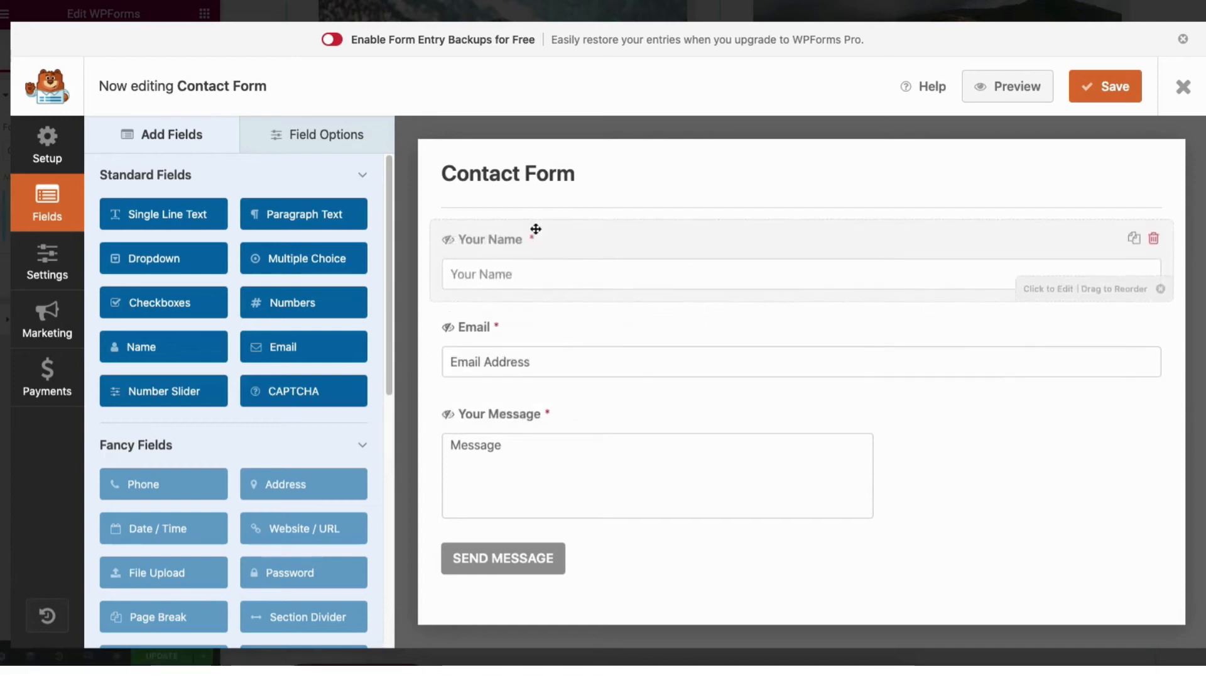
drag(283, 346, 477, 328)
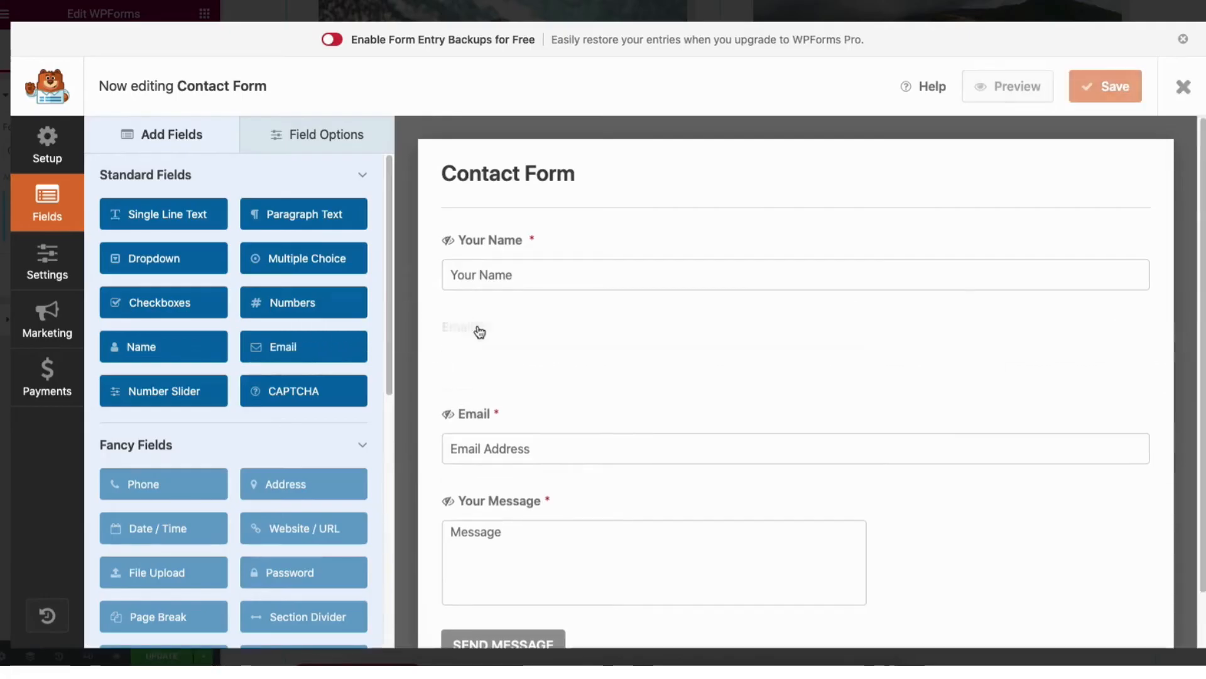
Change the Your Name field's label to "Name" and keep the field required.
click(322, 144)
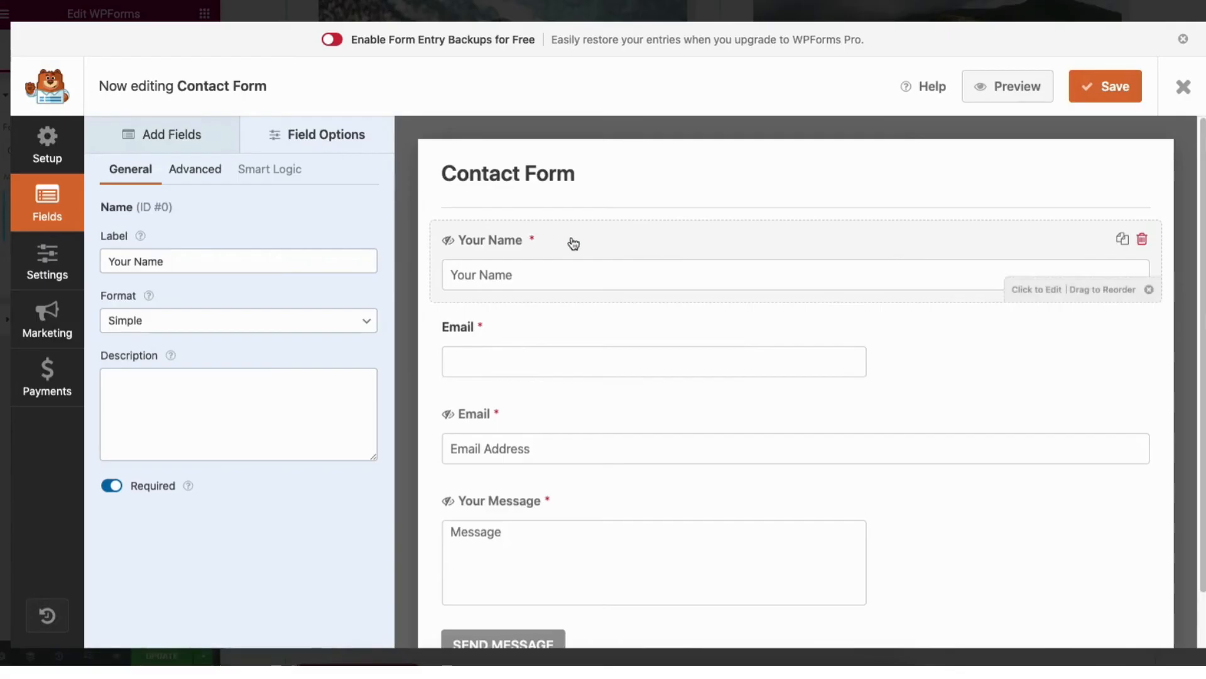
click(136, 260)
key(BackSpace)
key(BackSpace)
key(BackSpace)
key(BackSpace)
key(BackSpace)
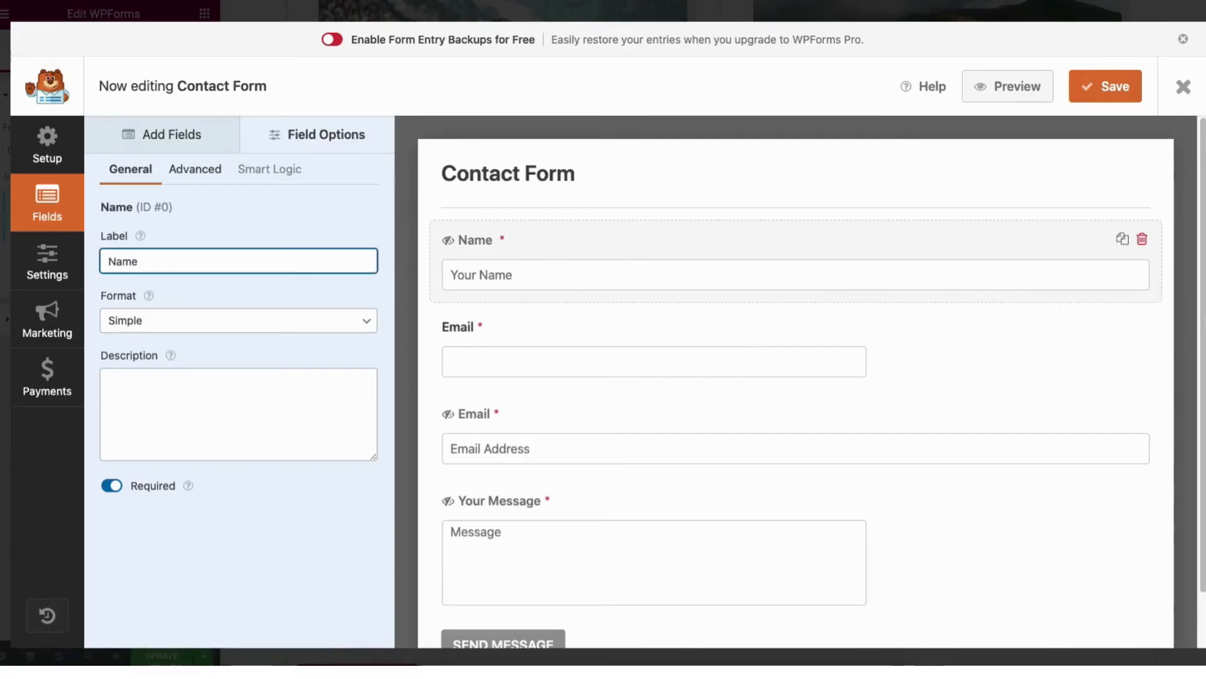
click(111, 488)
click(113, 494)
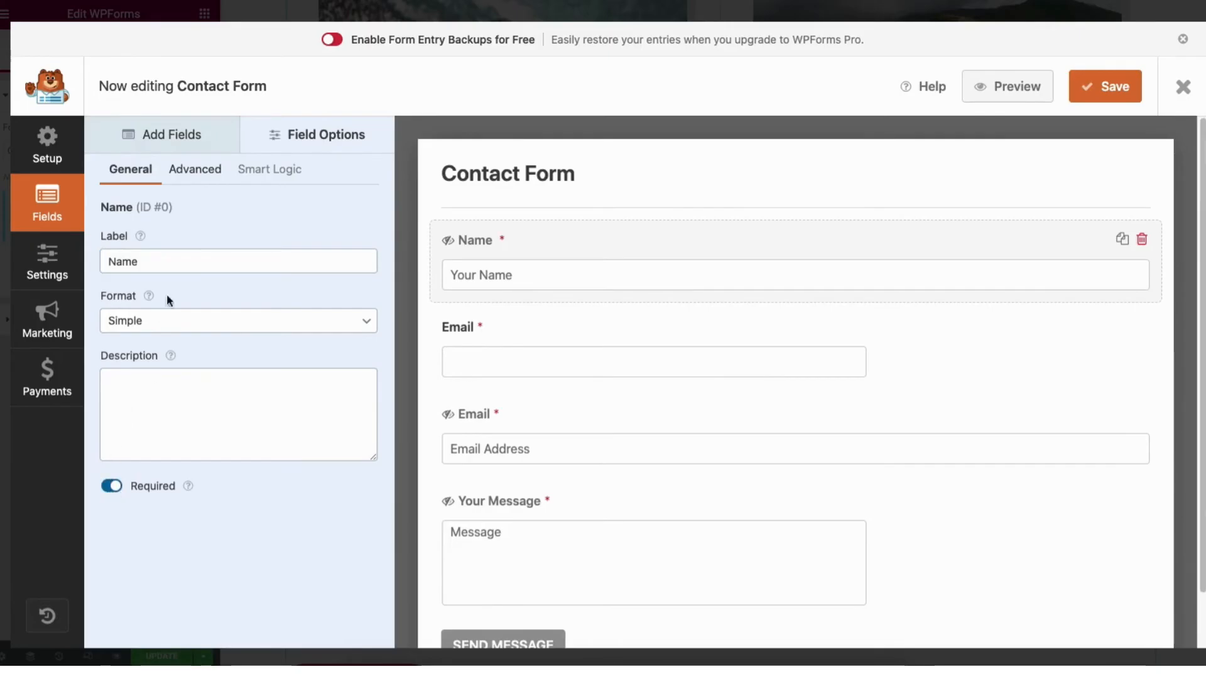
Examine the Name field's advanced options and field size choices, and close the form builder.
click(196, 171)
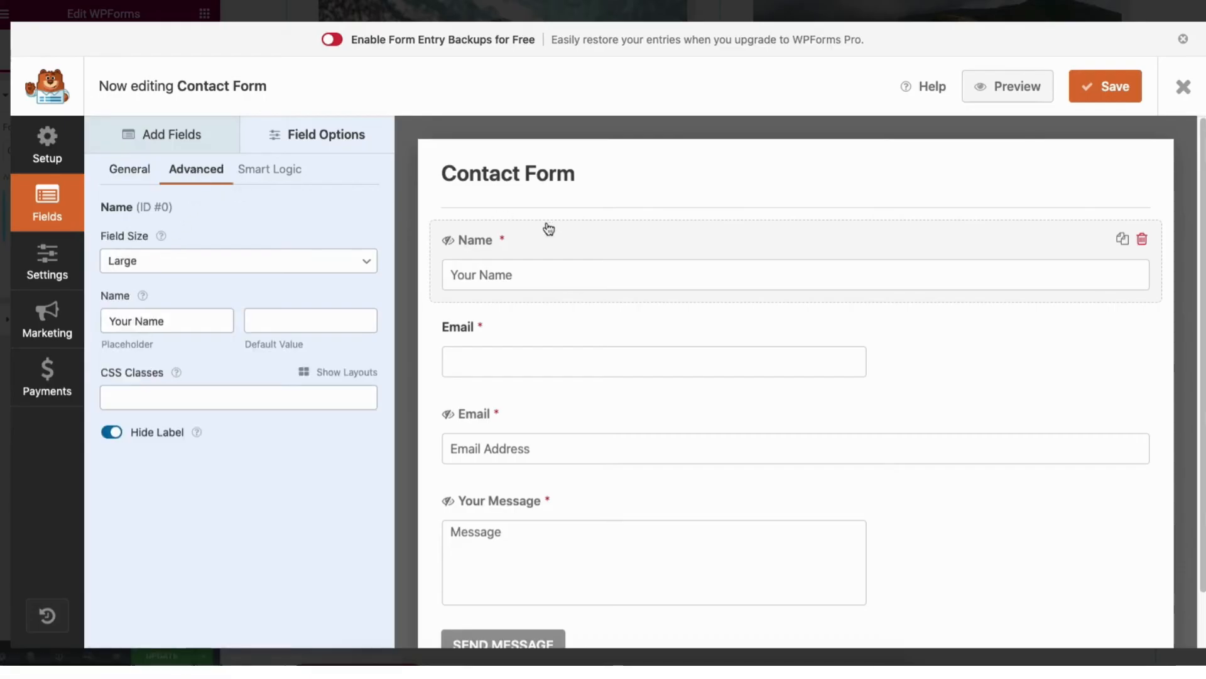
click(149, 261)
click(143, 245)
click(146, 262)
click(144, 246)
click(143, 260)
click(144, 291)
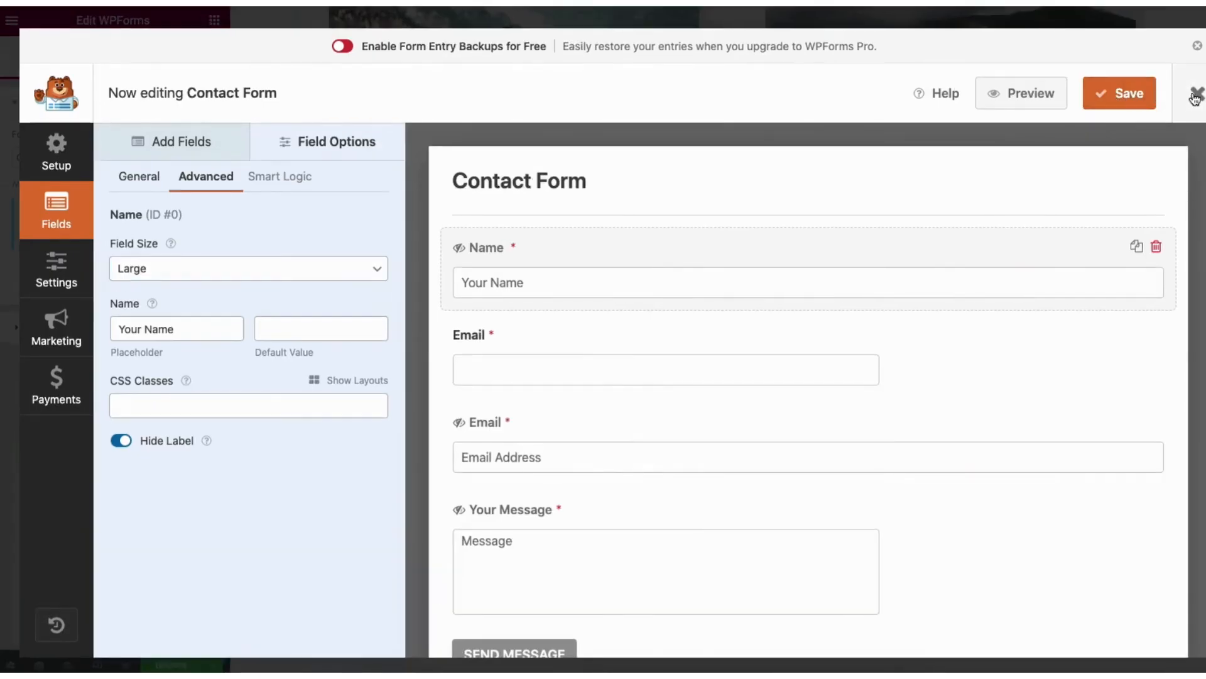
click(1196, 96)
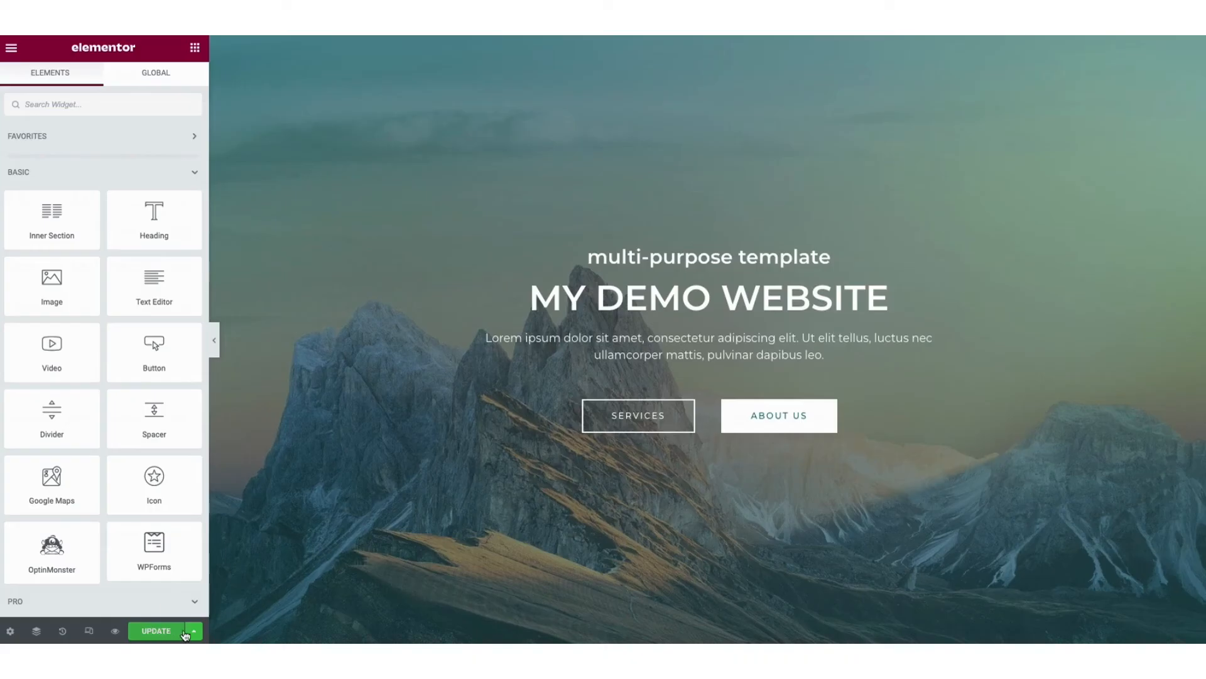
Preview the page changes and check the home page in the tablet and mobile responsive views.
click(194, 630)
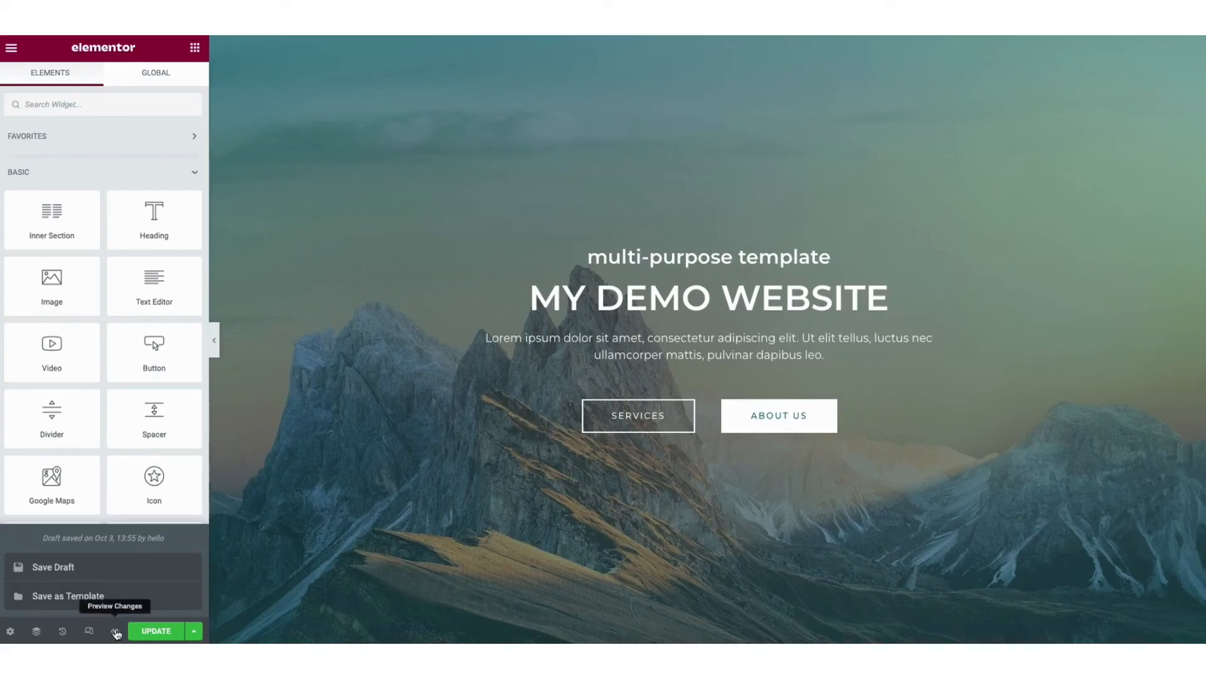
click(116, 632)
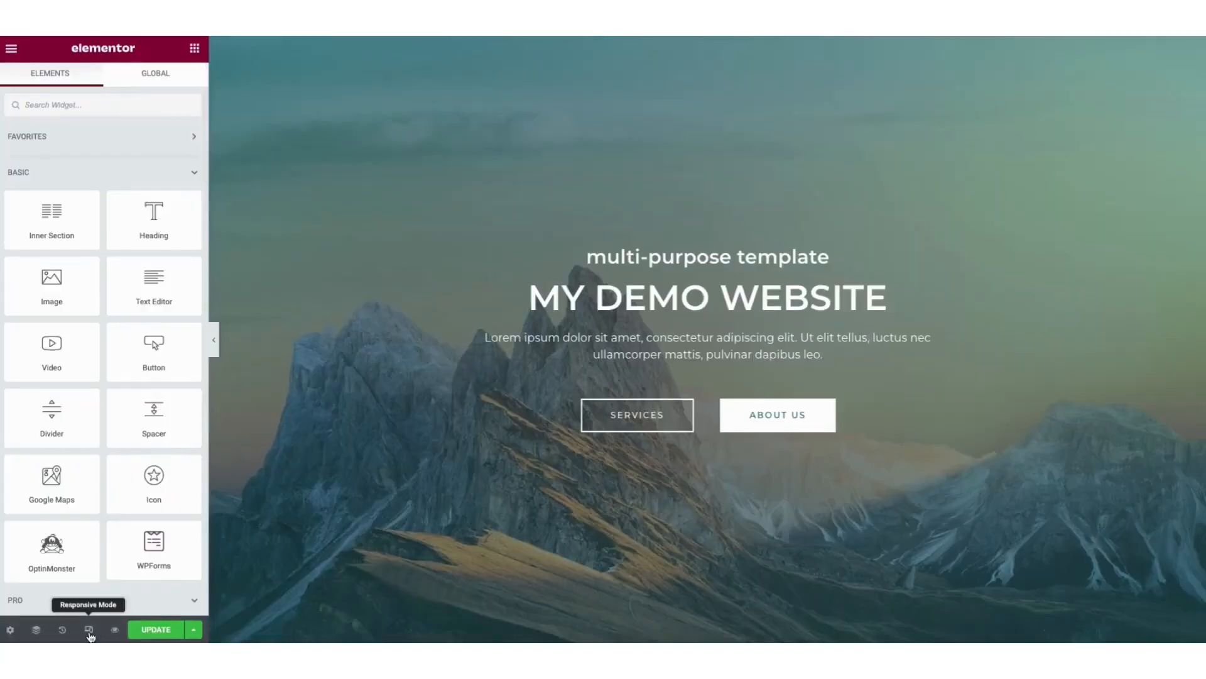
click(89, 629)
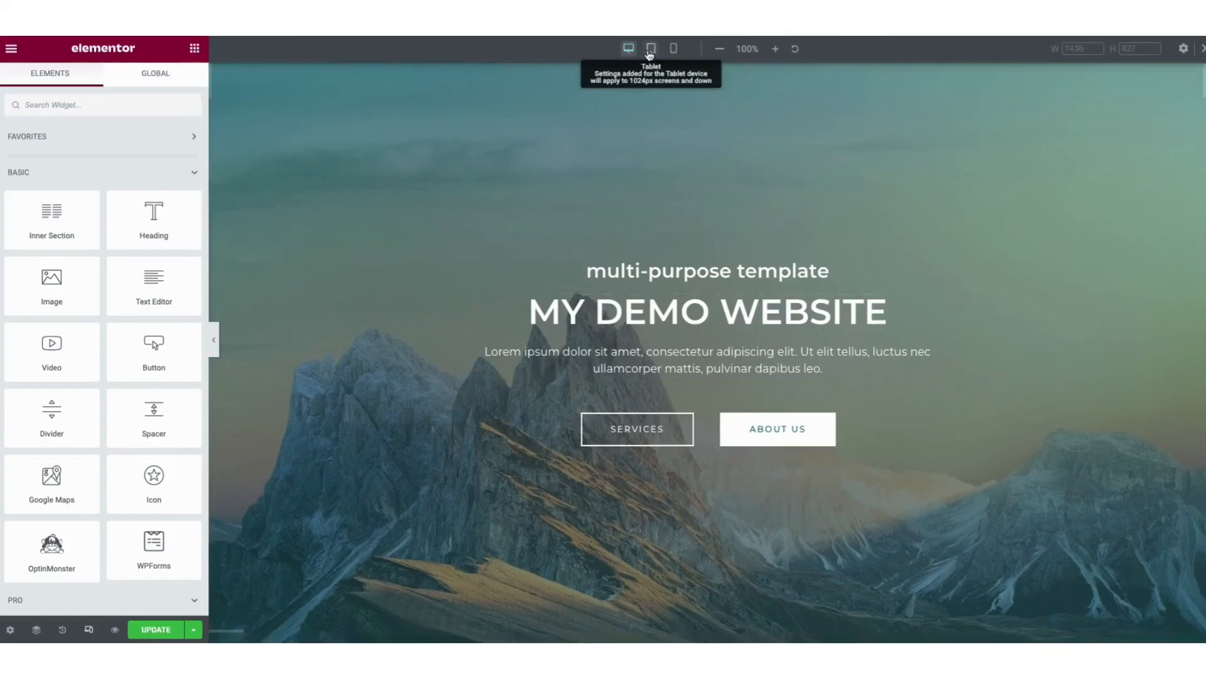
click(651, 49)
click(675, 49)
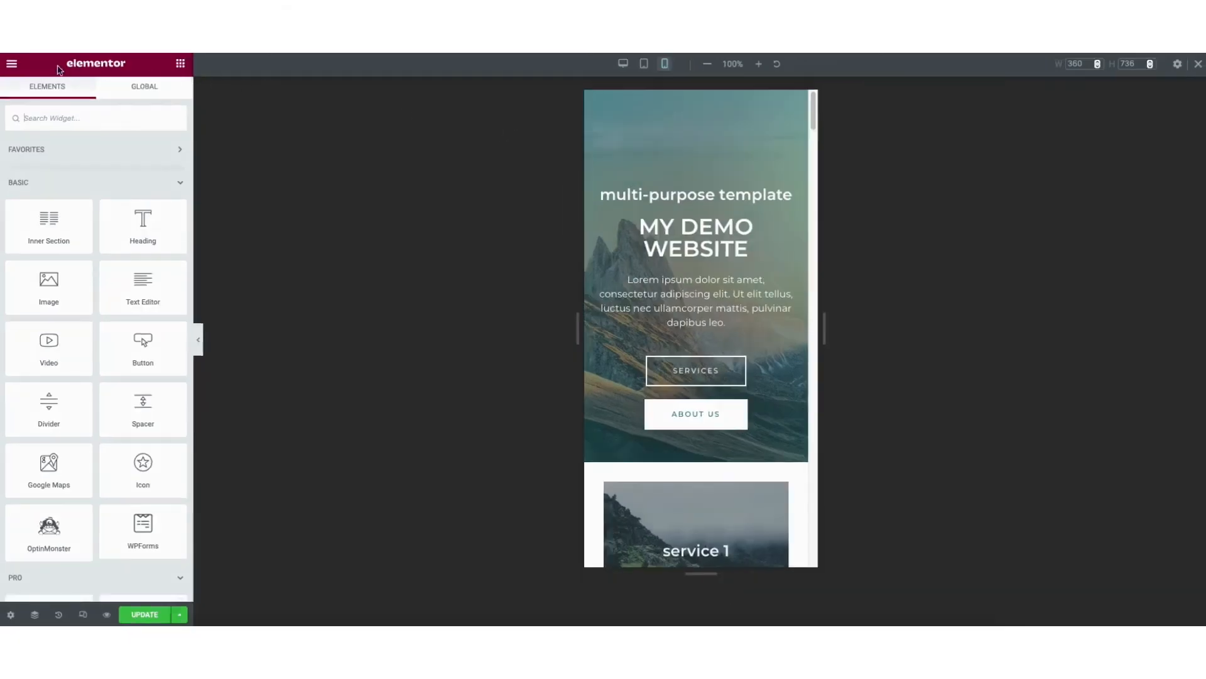
View the design system, theme style and other categories in Site Settings, and close them.
click(12, 66)
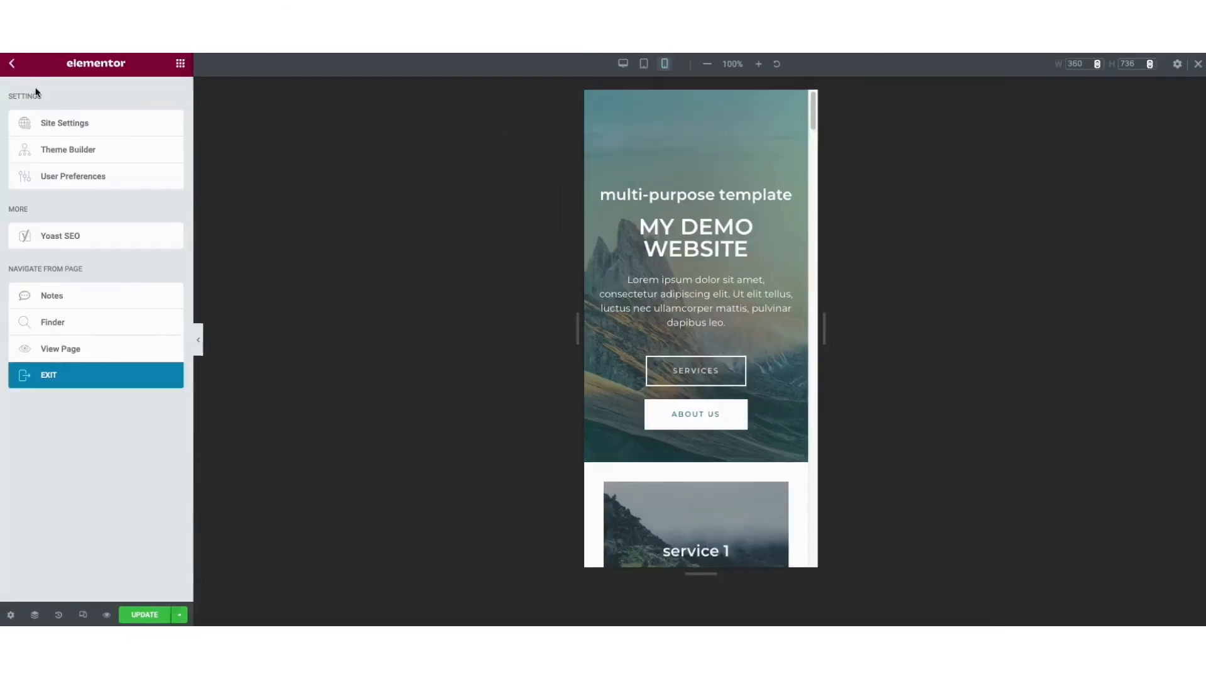
click(64, 122)
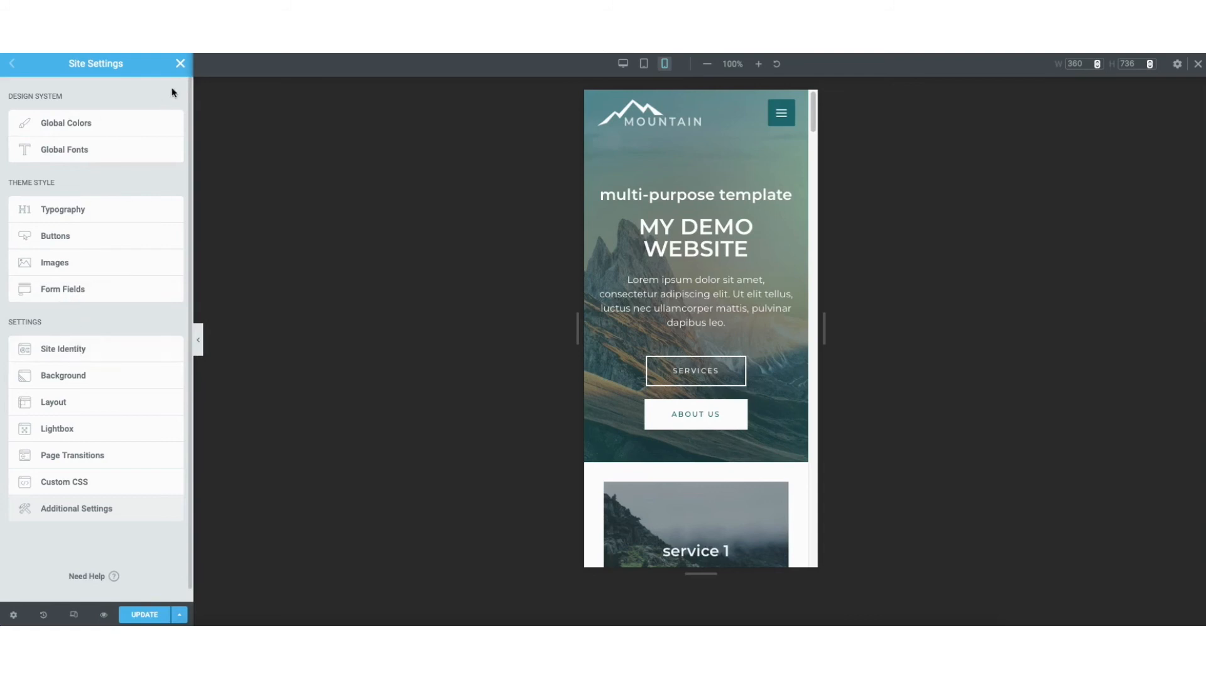
click(179, 64)
click(12, 63)
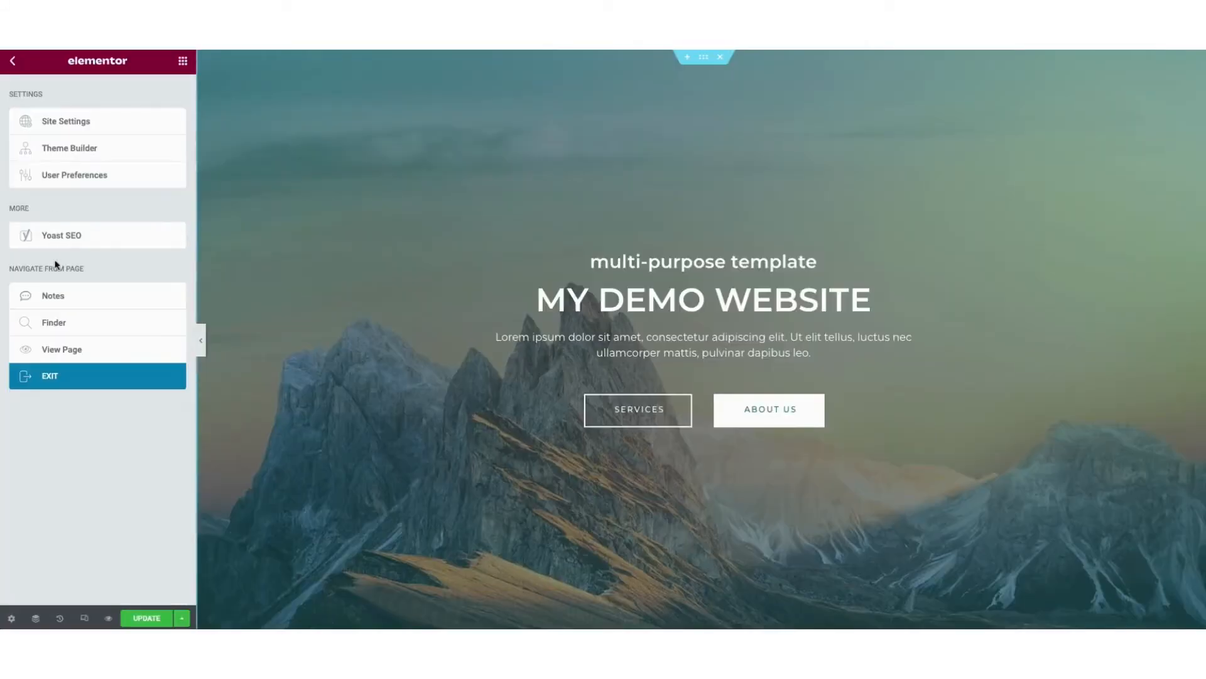
View the live home page, return to the WordPress dashboard, and open the list of all pages.
click(43, 350)
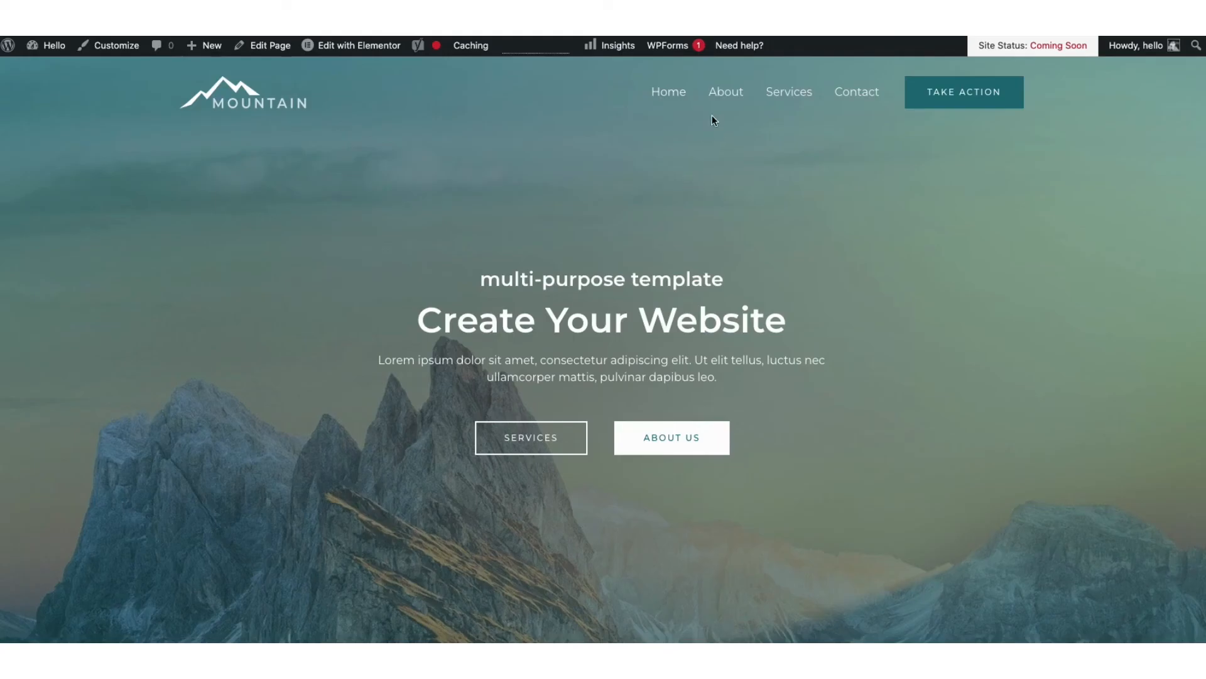
mouse_move(371, 44)
mouse_move(48, 50)
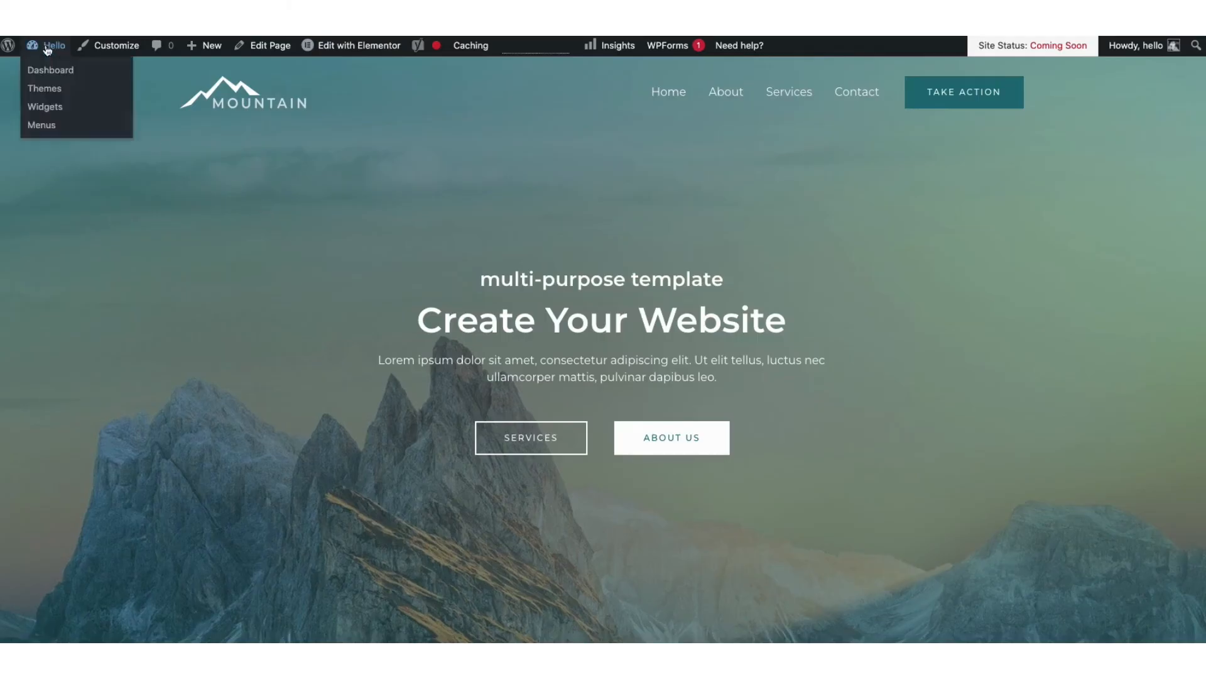
click(48, 71)
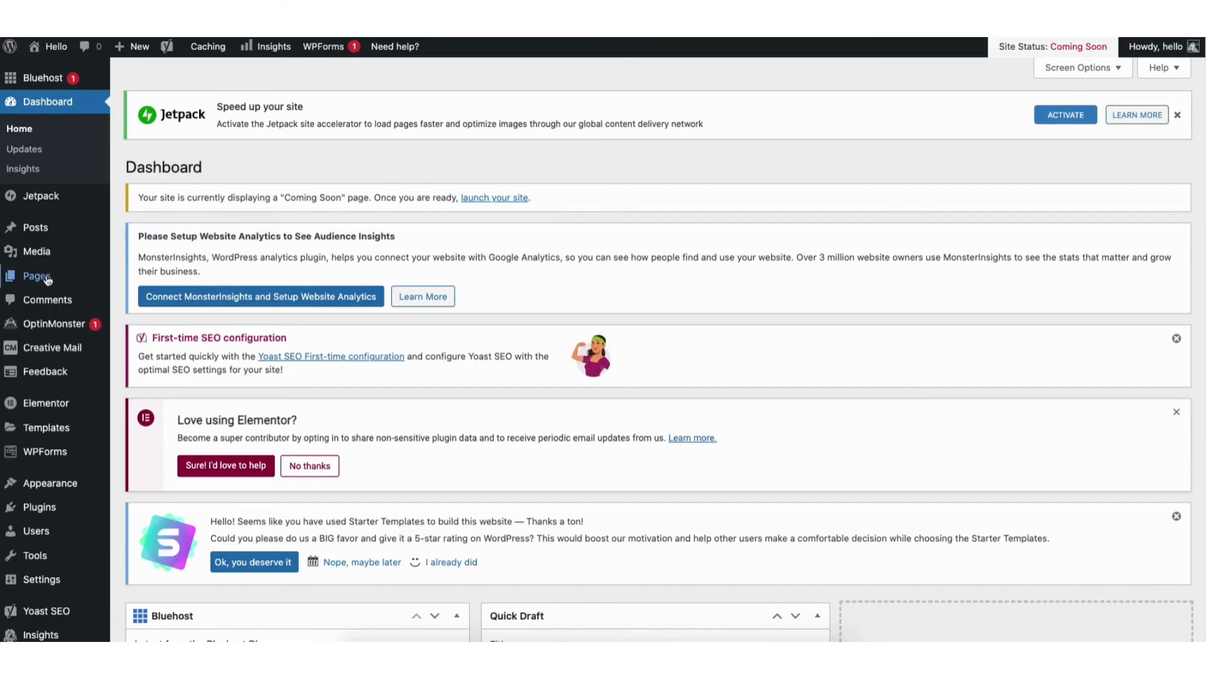
mouse_move(39, 275)
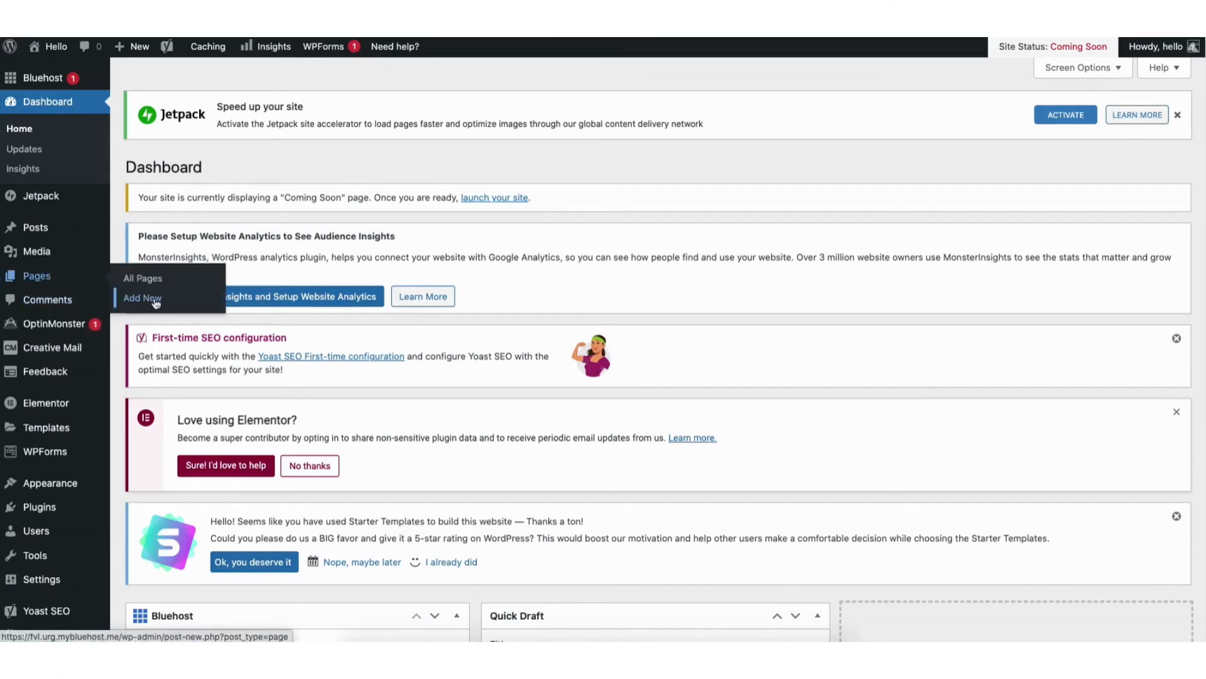
click(150, 281)
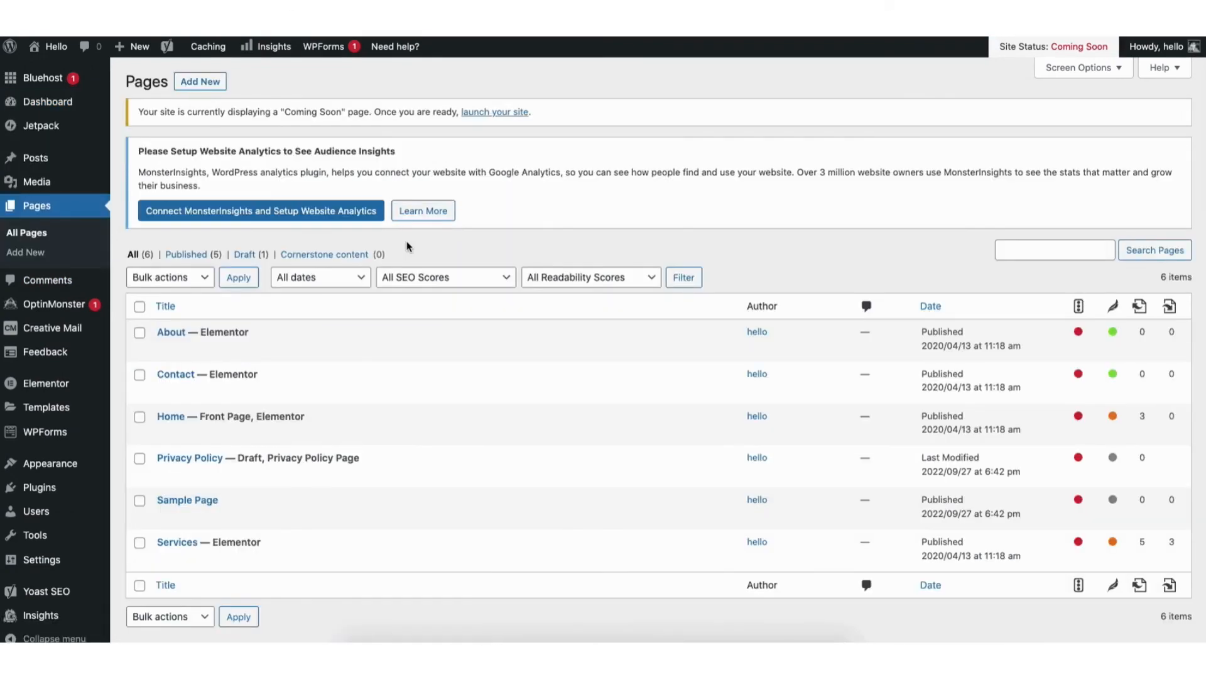
Open the media library with its file upload area, and view the list of all posts.
mouse_move(37, 187)
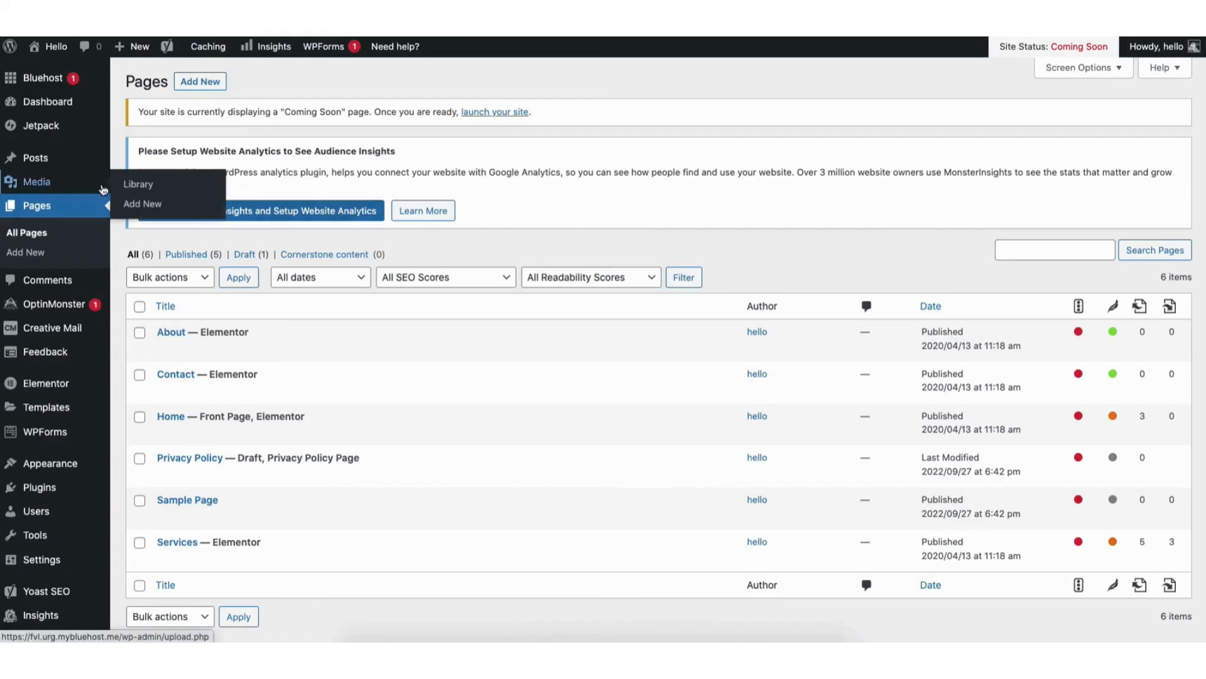
click(138, 186)
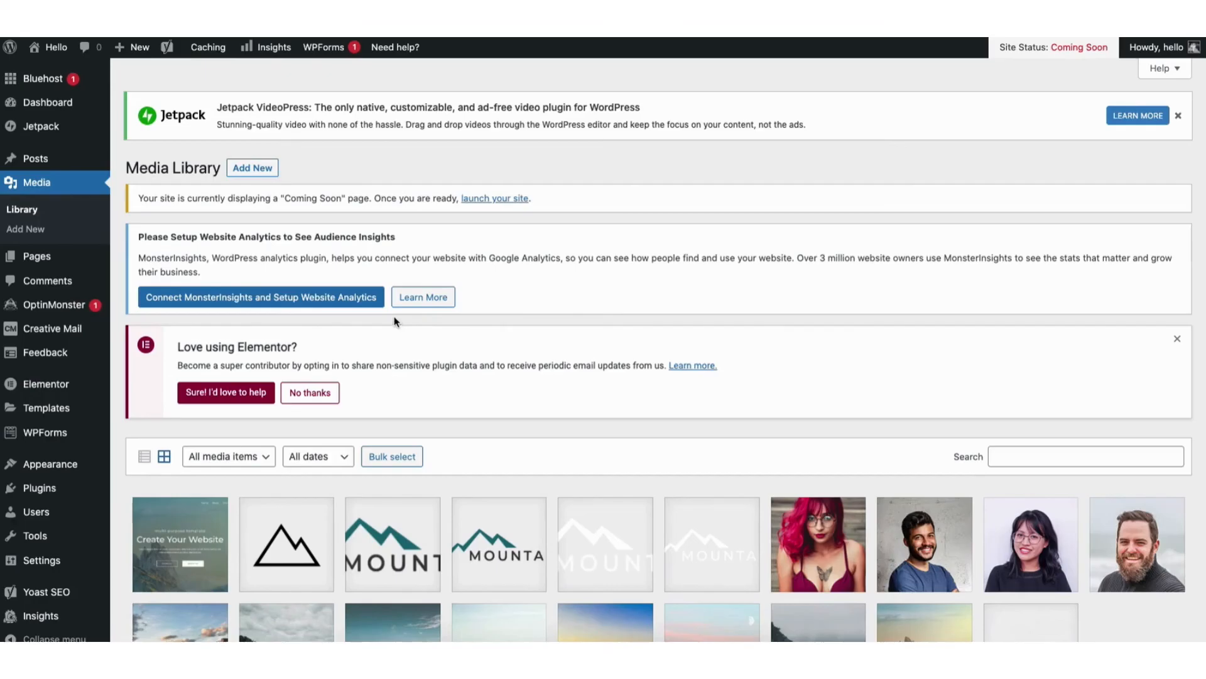
click(254, 169)
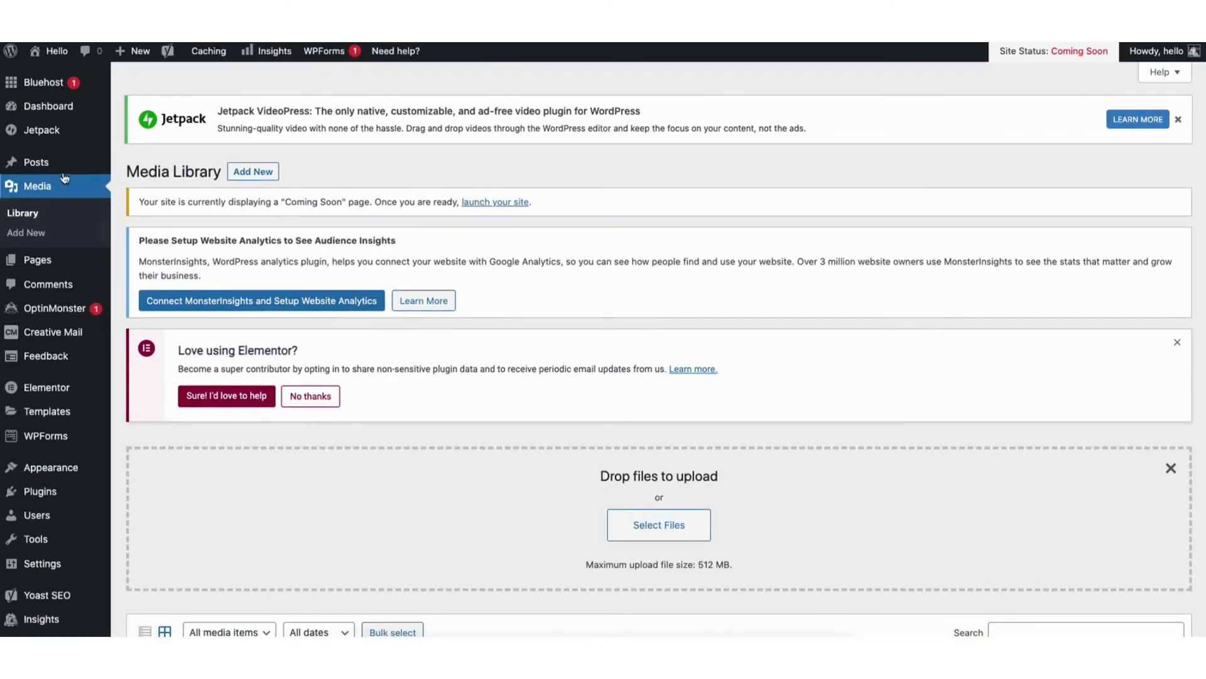
mouse_move(25, 162)
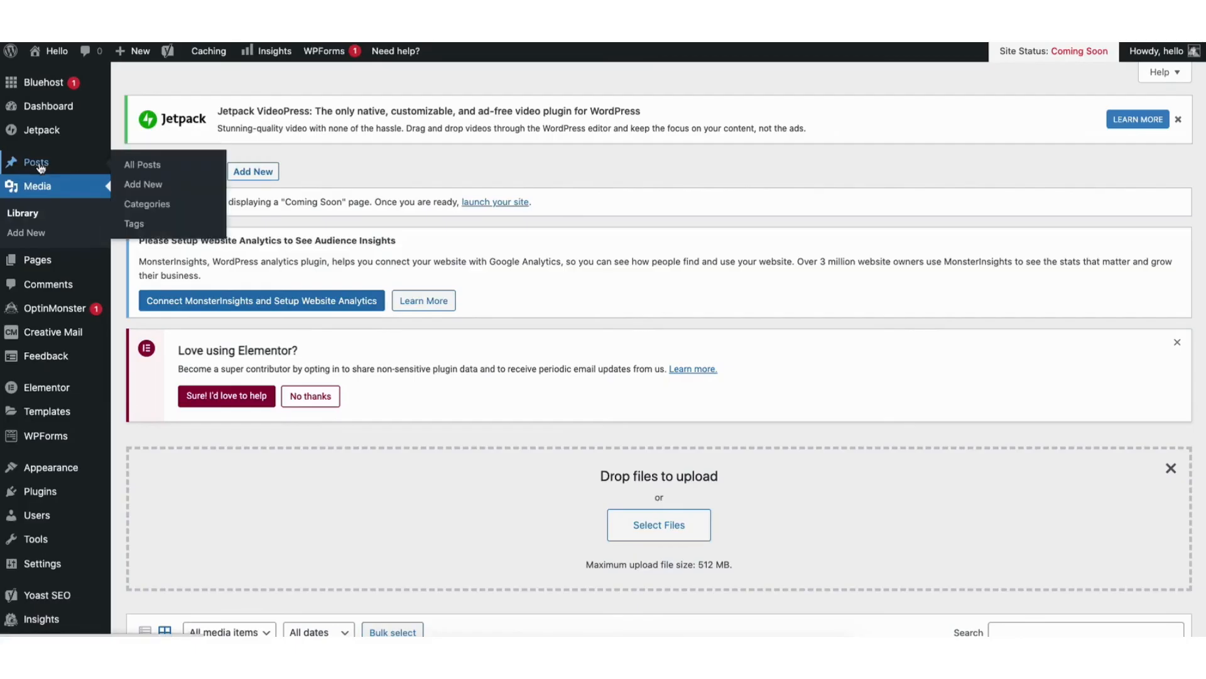
click(147, 167)
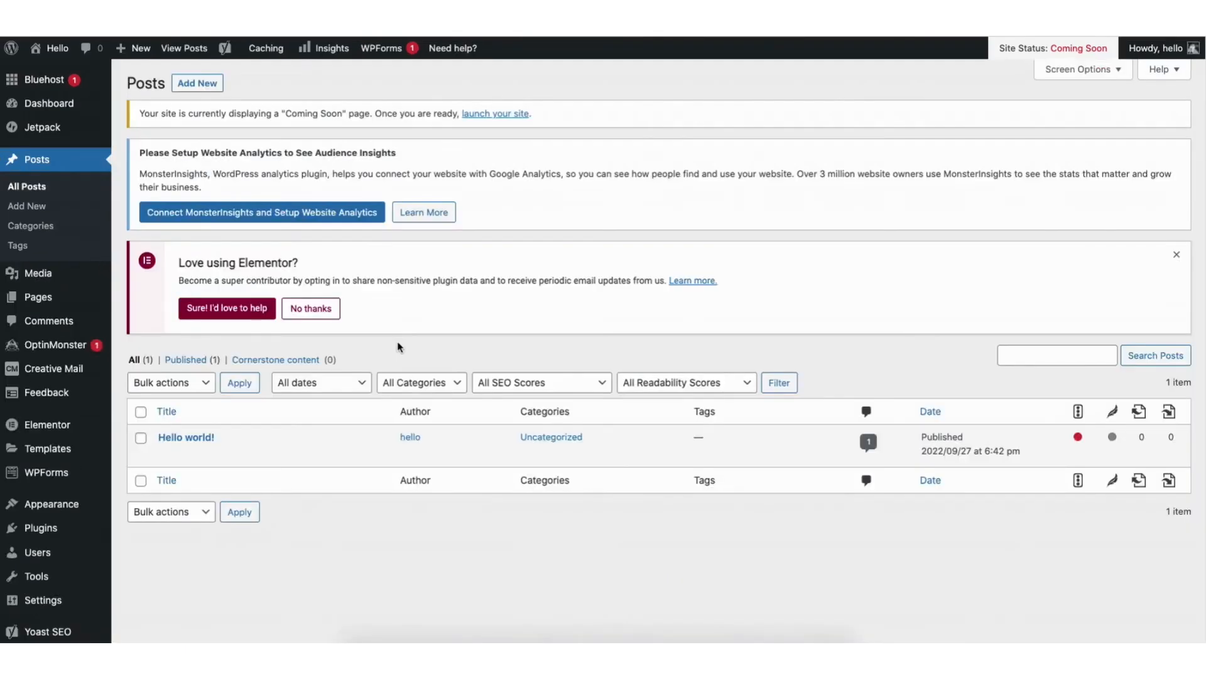
View the site's comments and open the page for adding new plugins.
click(48, 324)
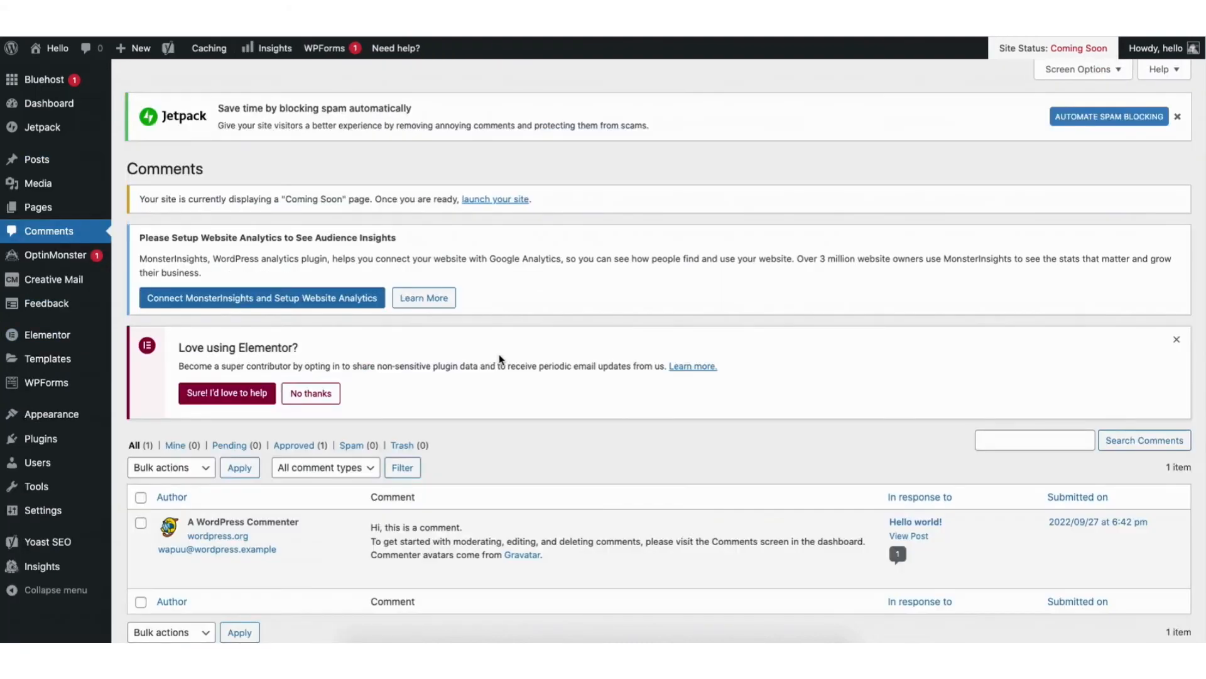
mouse_move(403, 544)
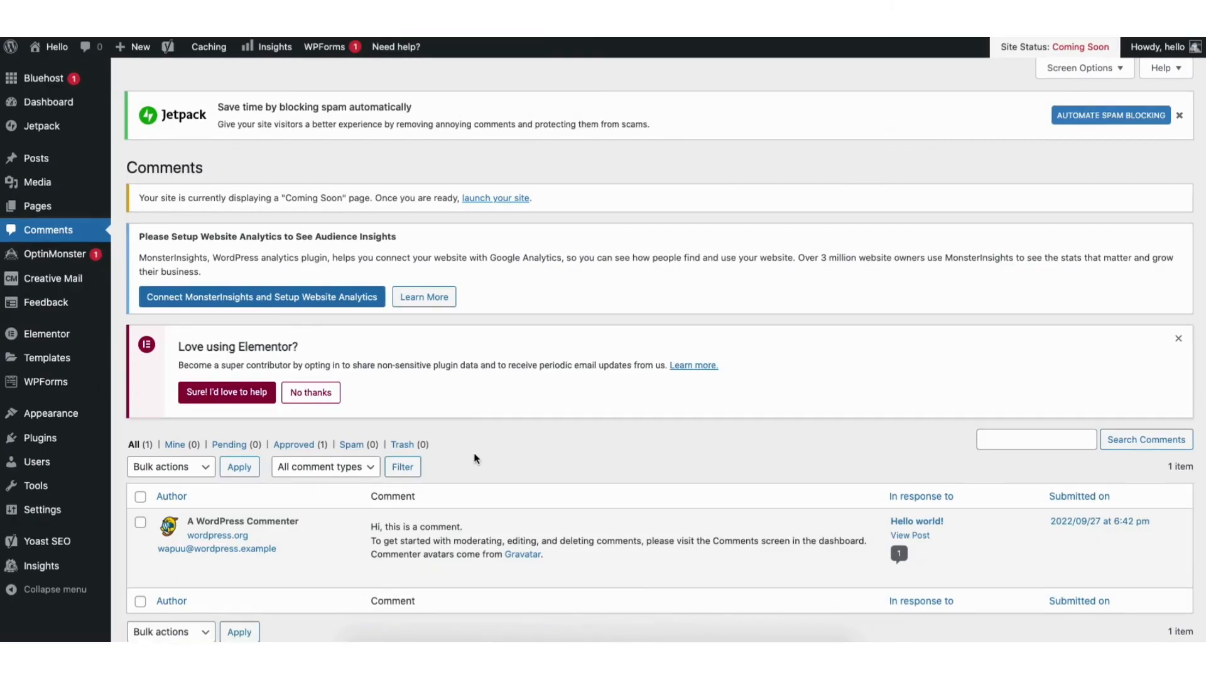
mouse_move(50, 445)
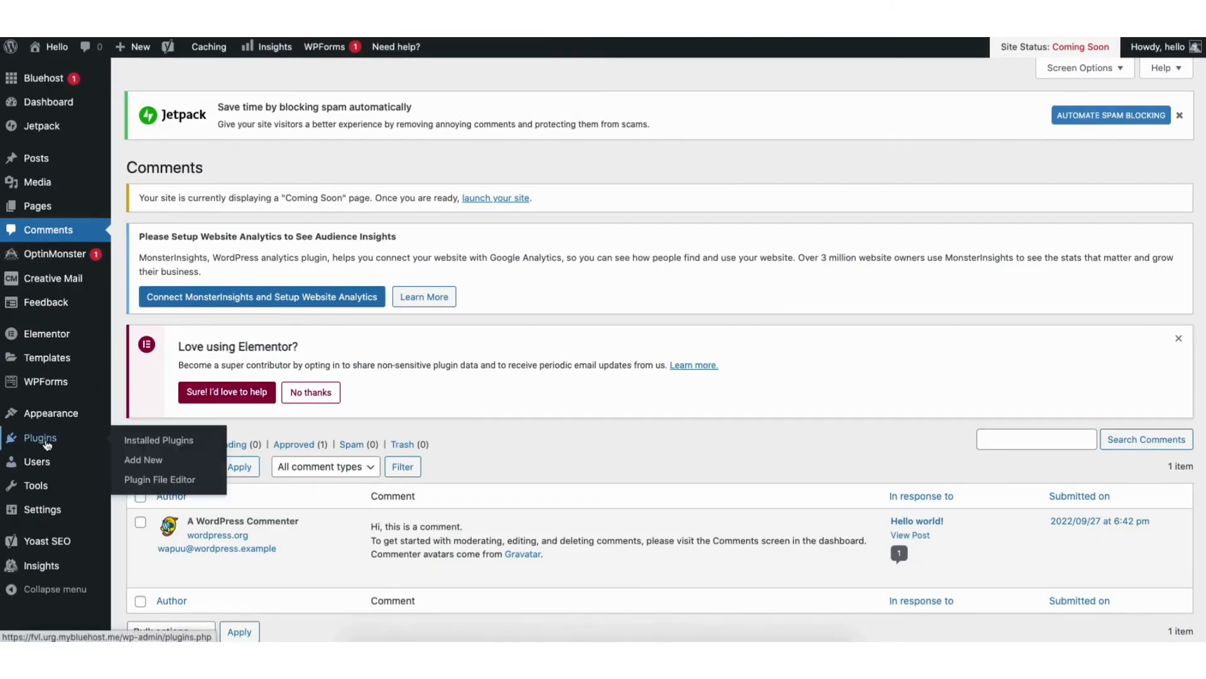
click(145, 465)
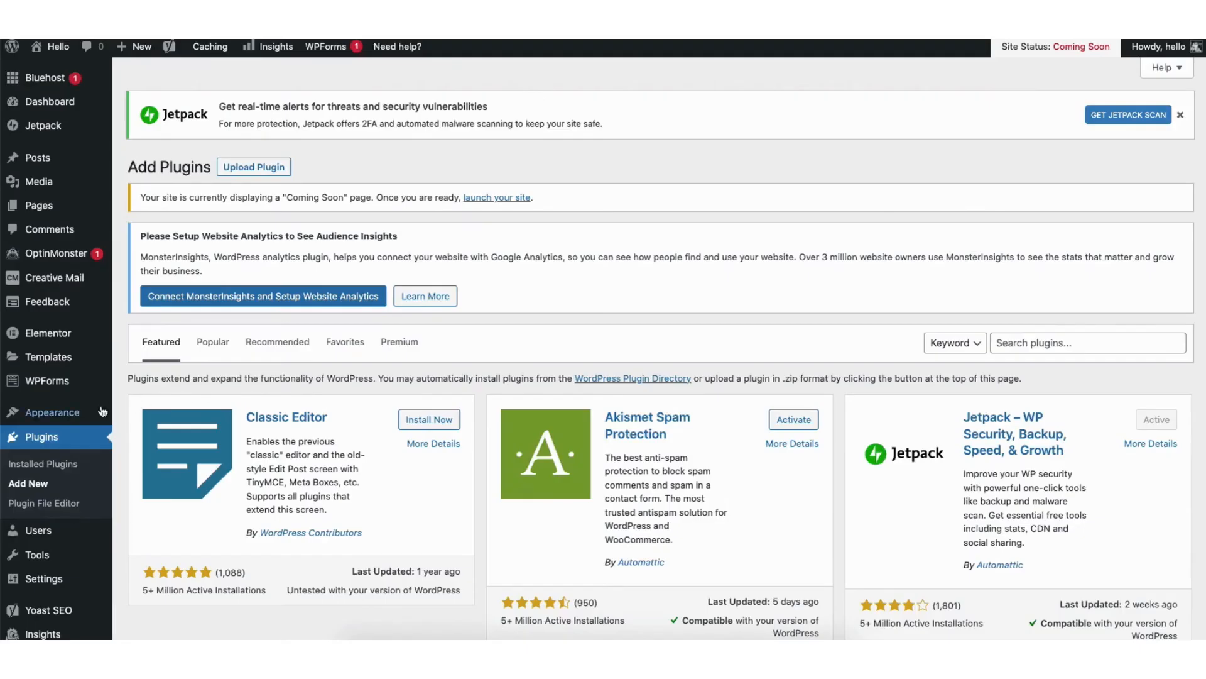
Open the site's menu editor on the "about us" menu and expand the Company Profile item's settings.
mouse_move(53, 344)
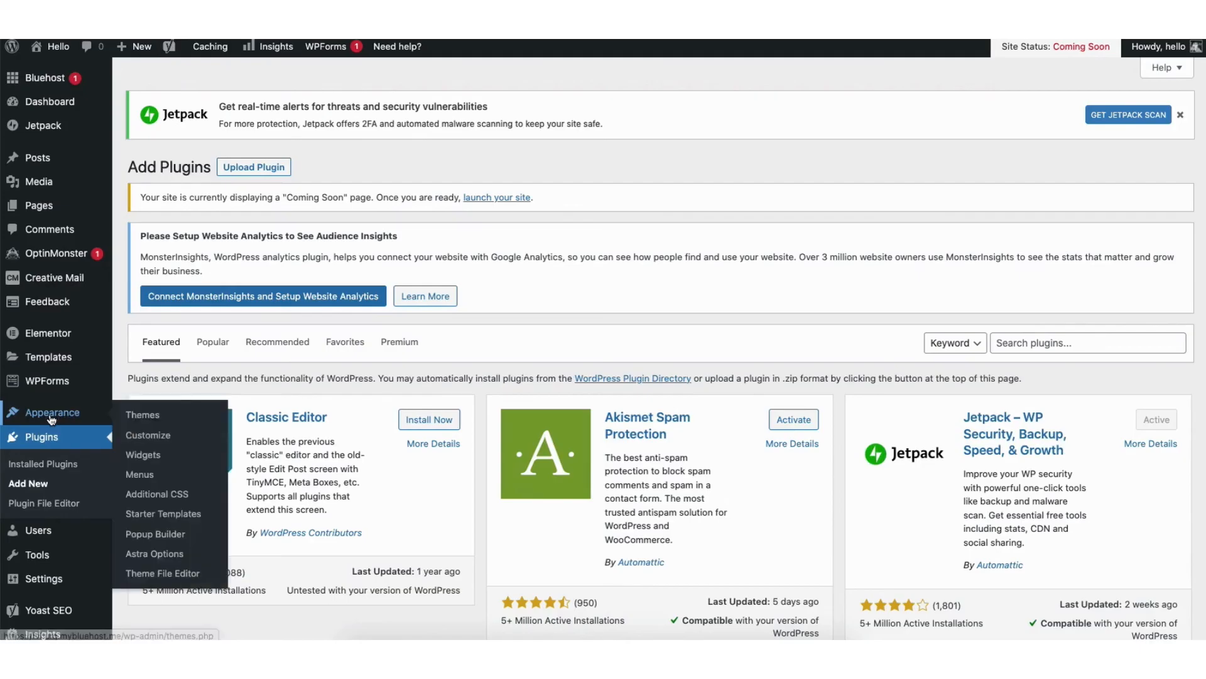
click(141, 475)
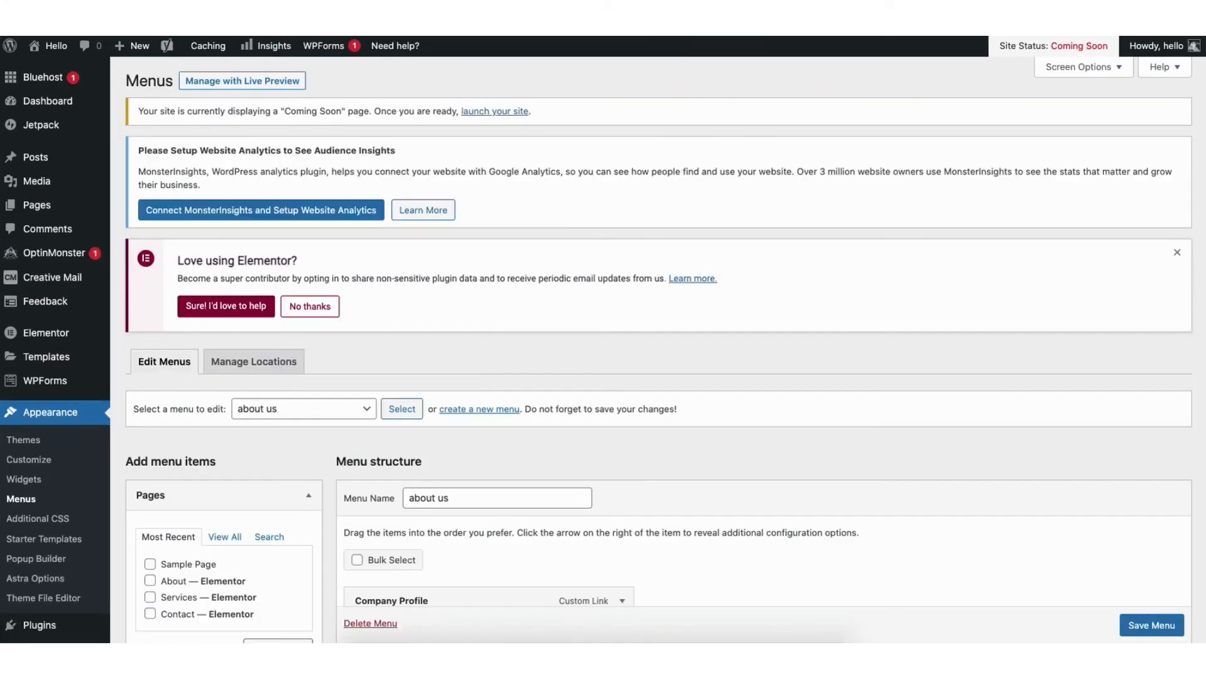
scroll(603, 349, down, 5)
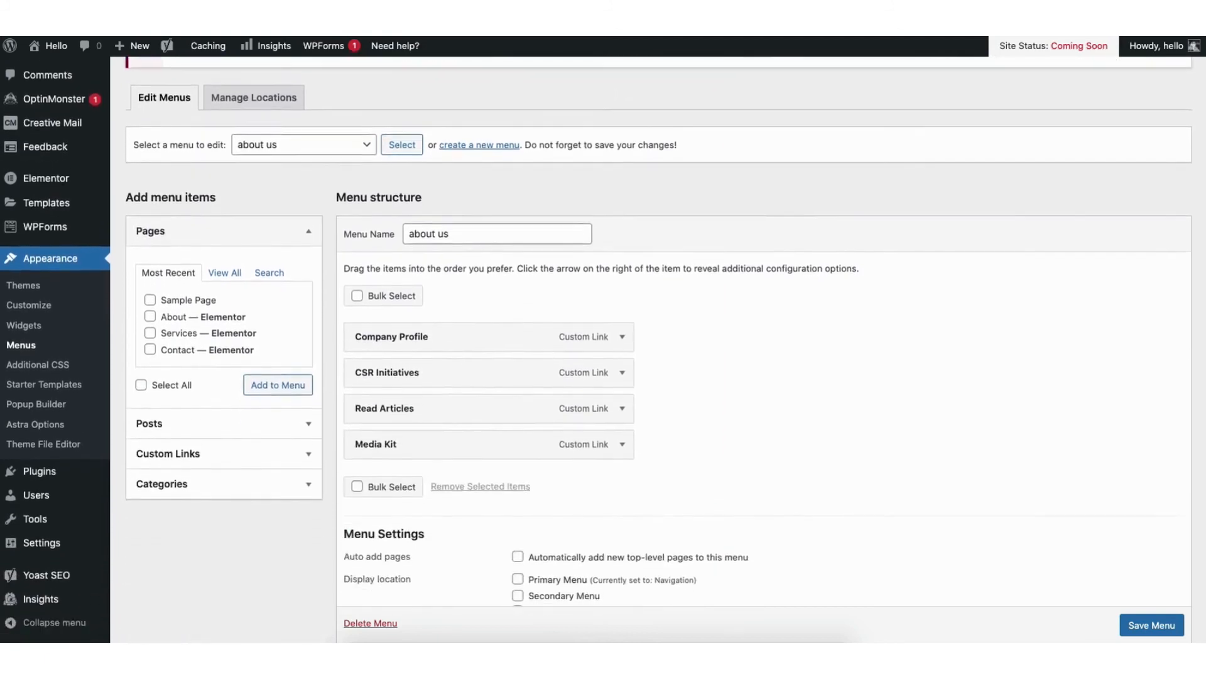
scroll(659, 334, down, 1)
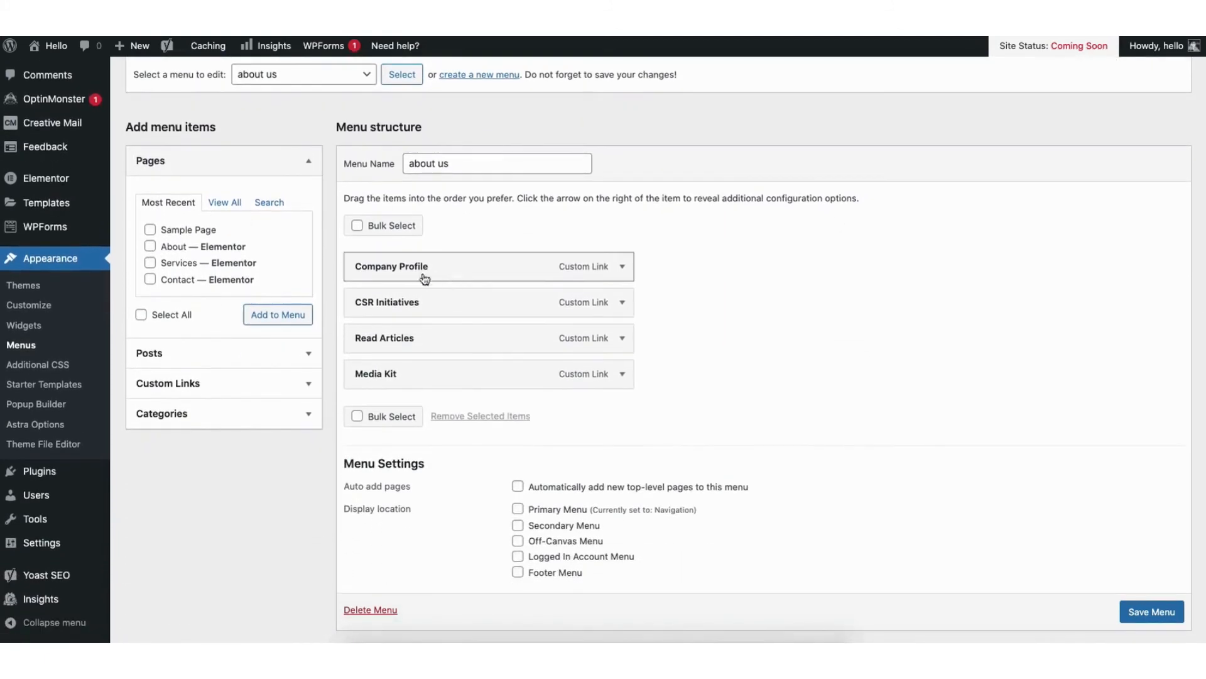
mouse_move(410, 270)
mouse_down()
mouse_move(404, 299)
mouse_move(406, 261)
mouse_up()
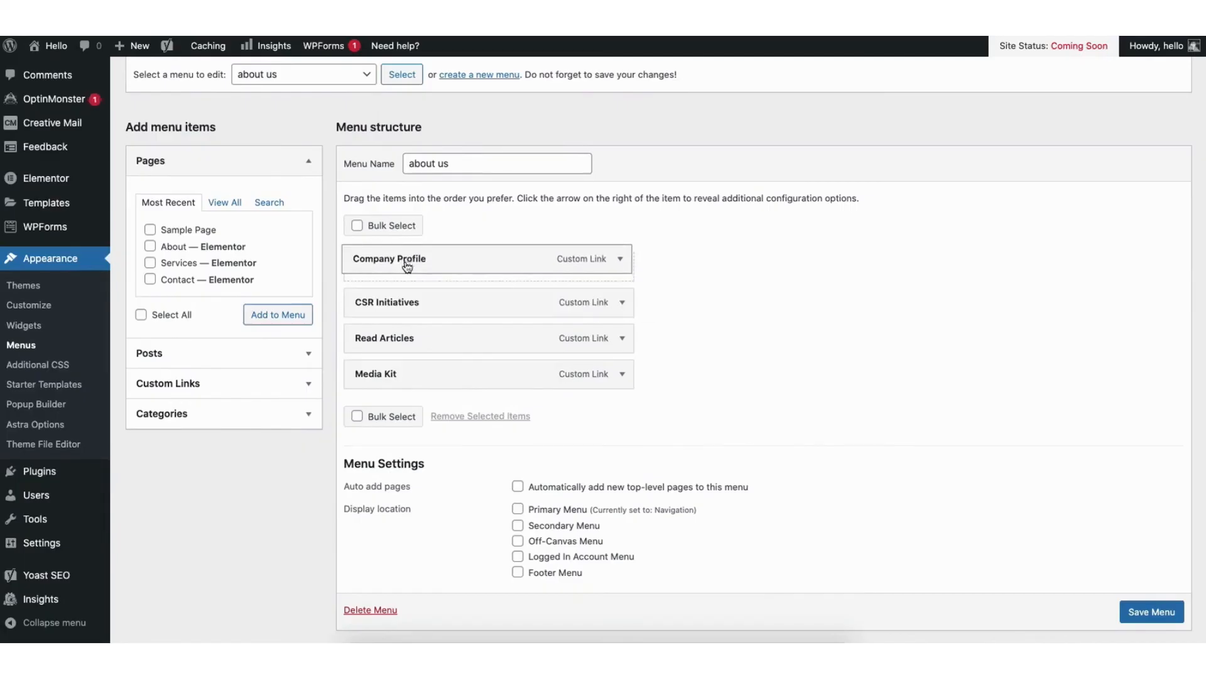
click(622, 268)
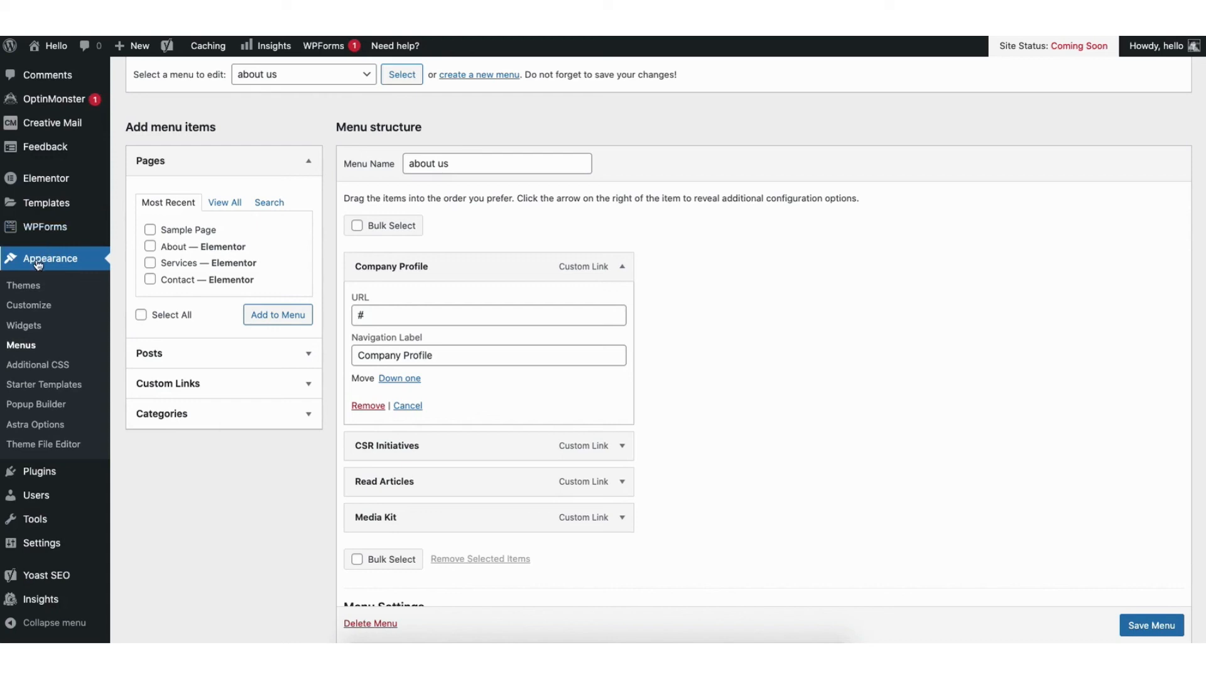
Open the theme customizer's Footer Builder and add an empty paragraph block below the tutorial text in footer Widget 1.
click(28, 310)
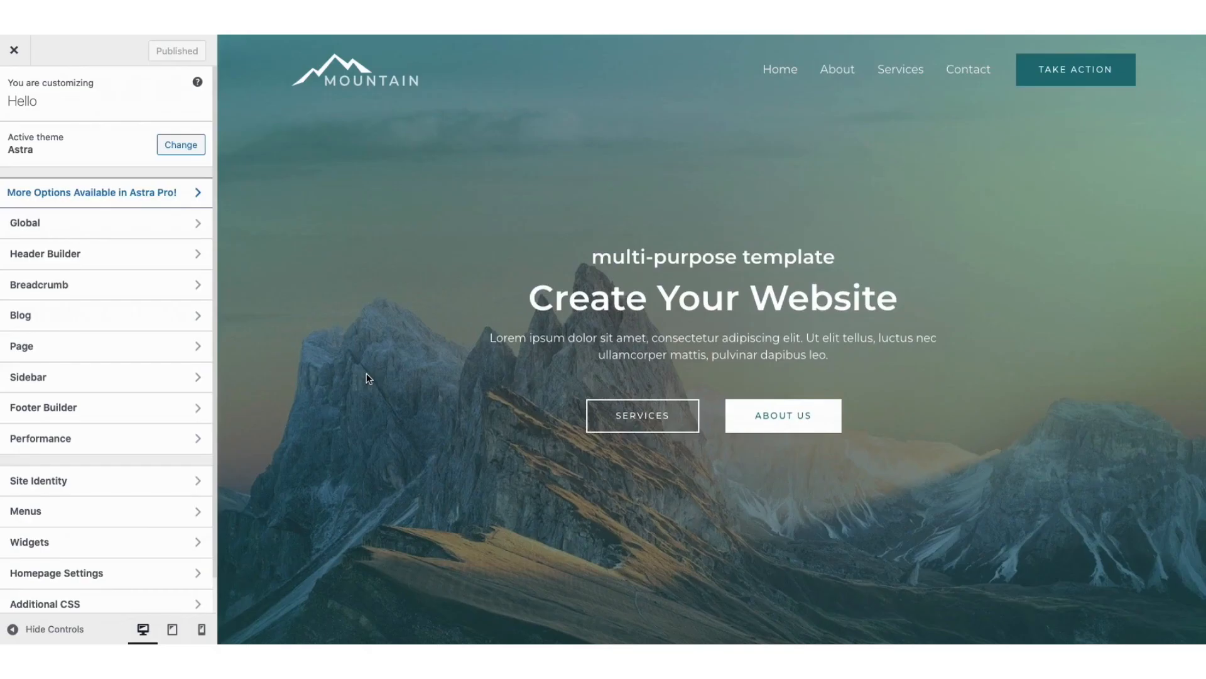
click(123, 409)
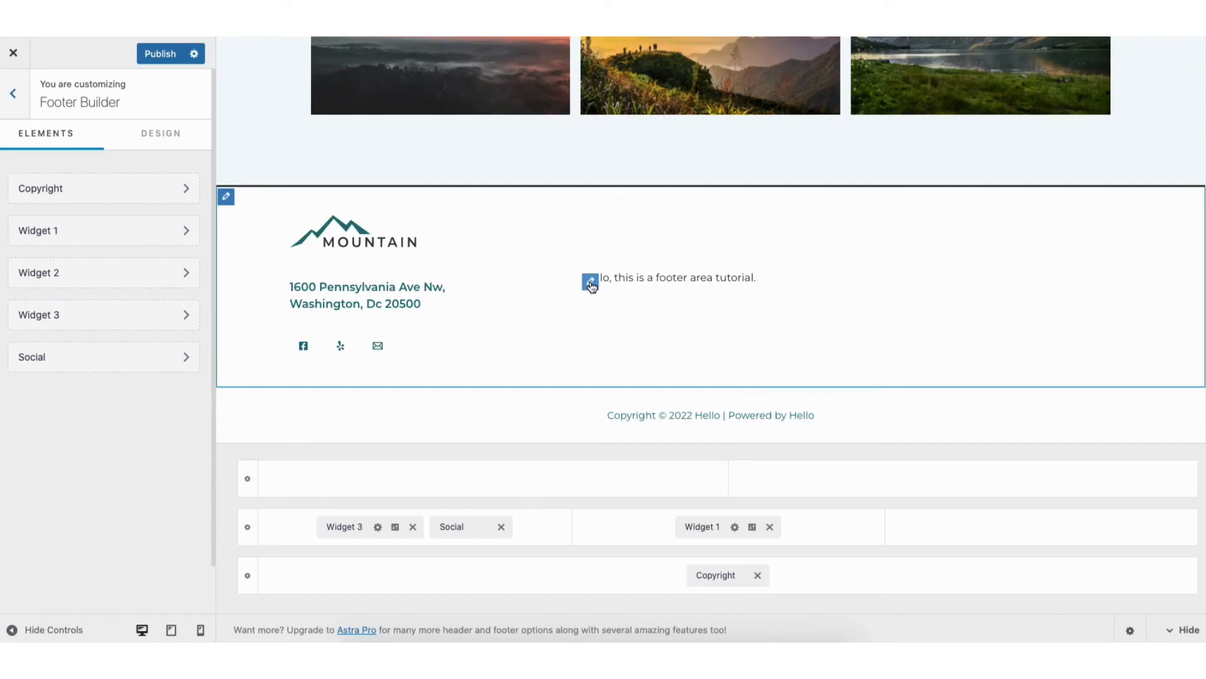
click(590, 284)
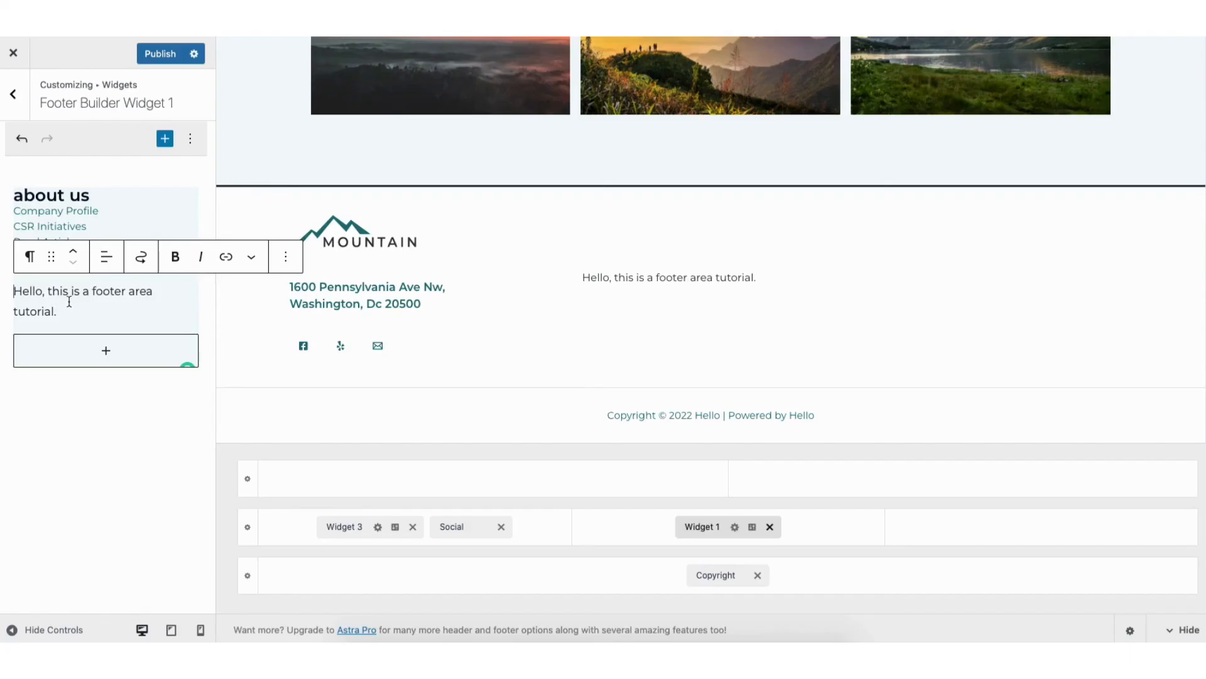
click(105, 350)
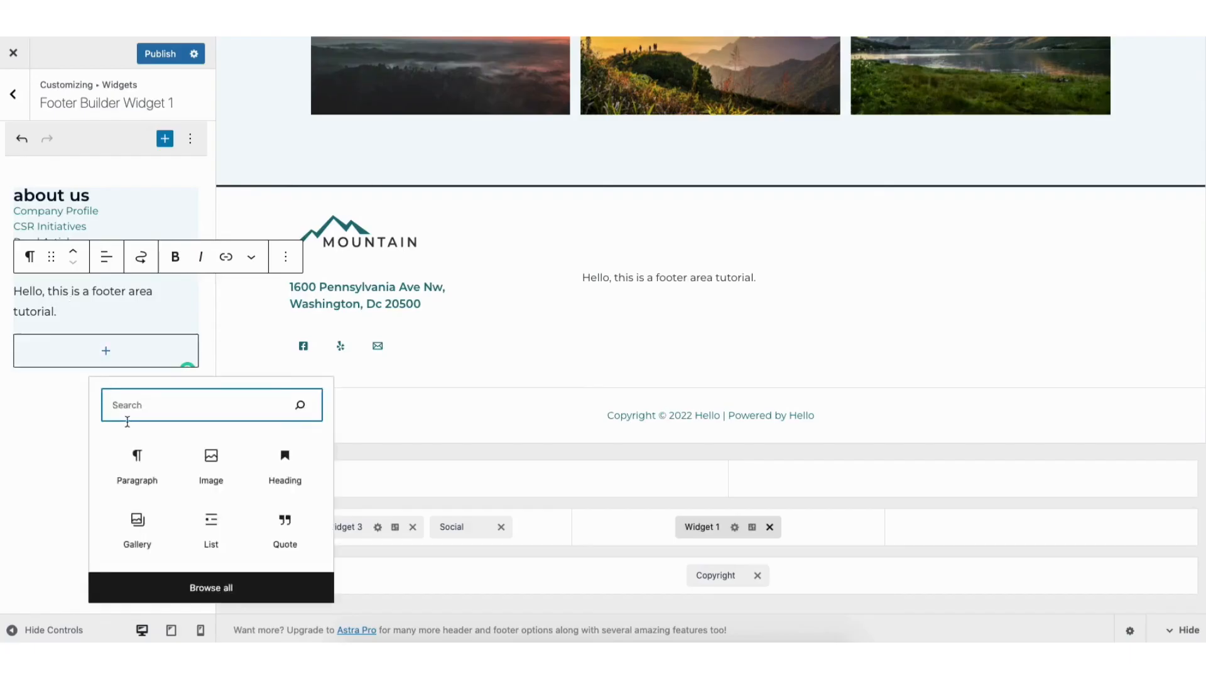
click(136, 472)
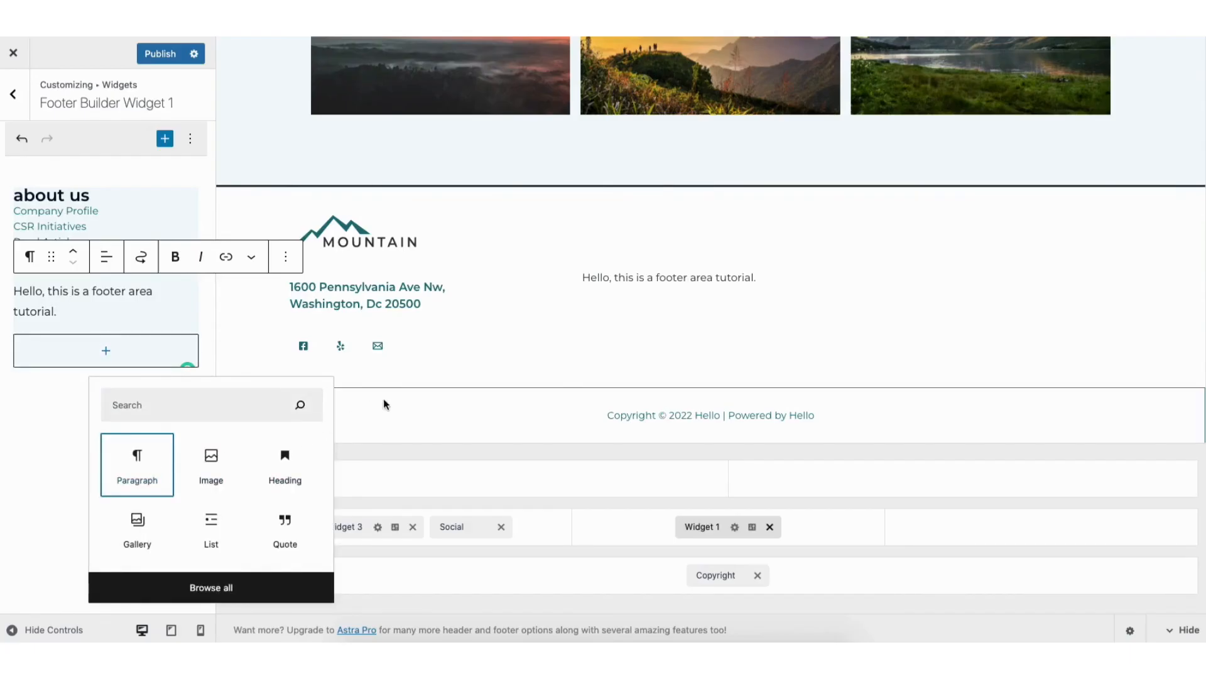
key(Return)
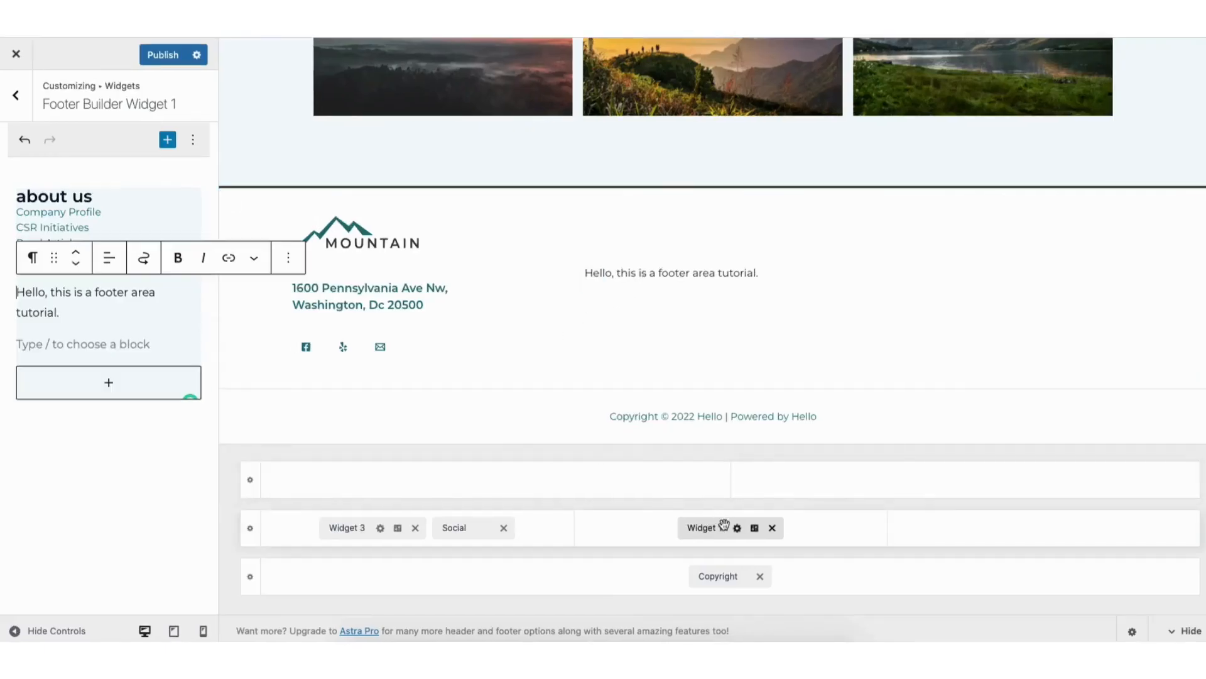
View the footer Widget 1 design settings, and set the Primary Footer to 4 columns.
click(754, 530)
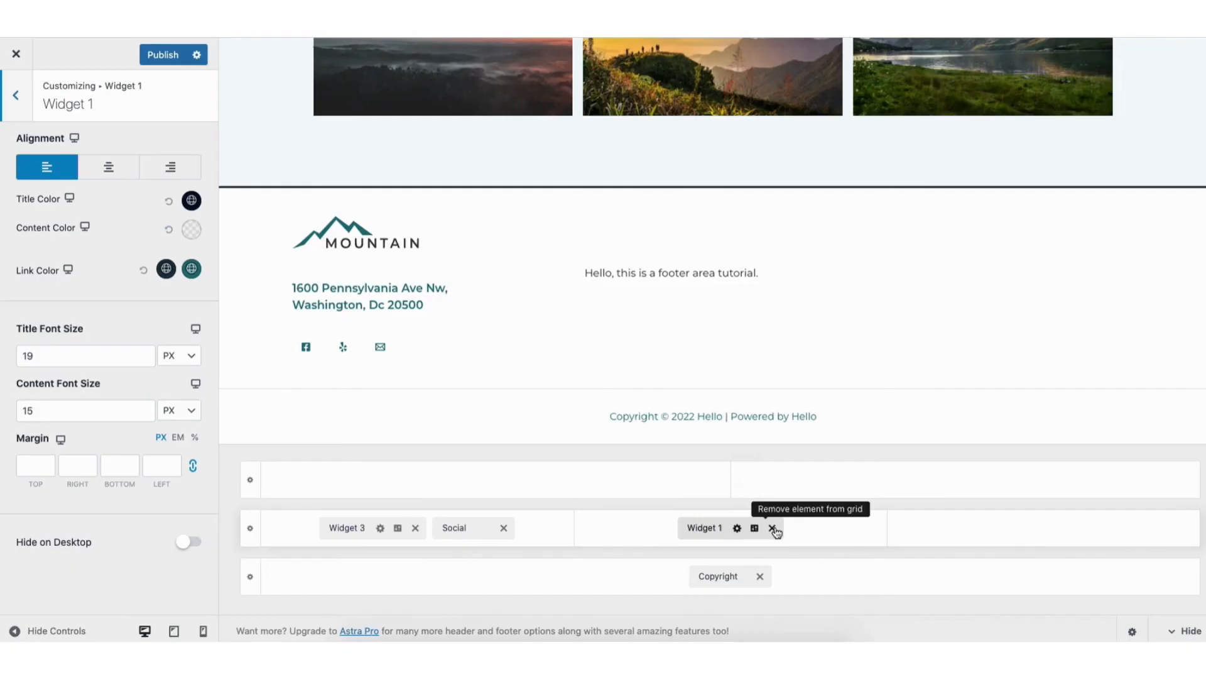
click(228, 200)
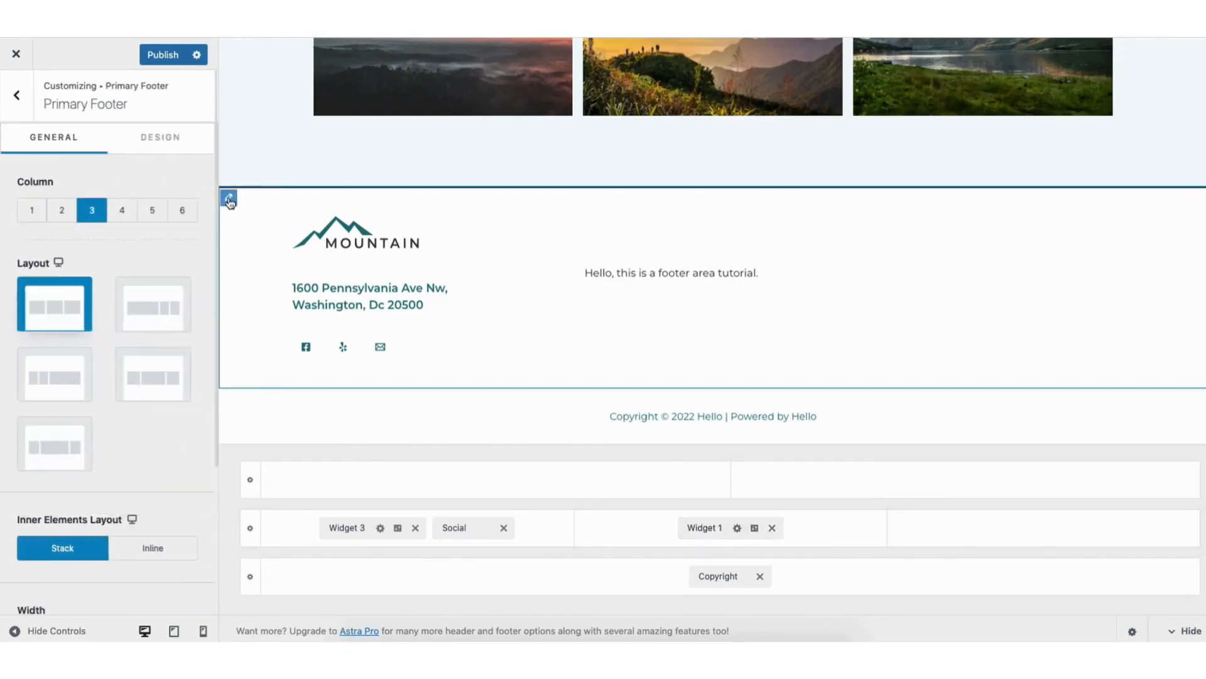
click(122, 215)
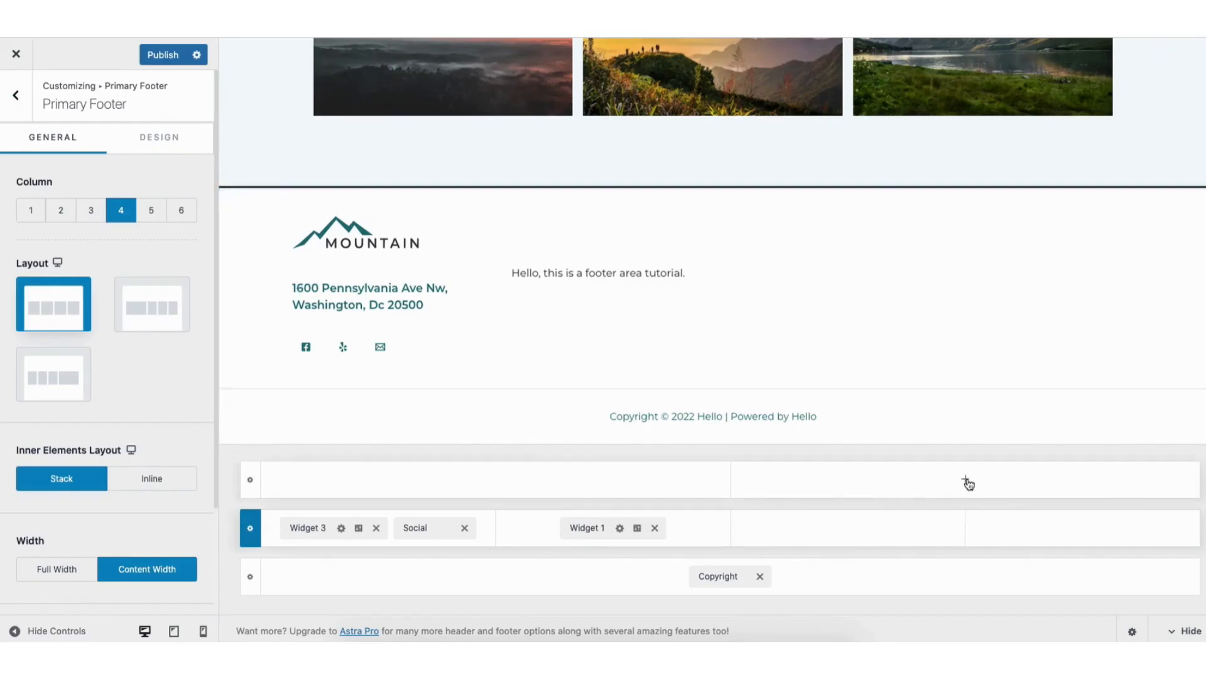
click(15, 95)
click(15, 96)
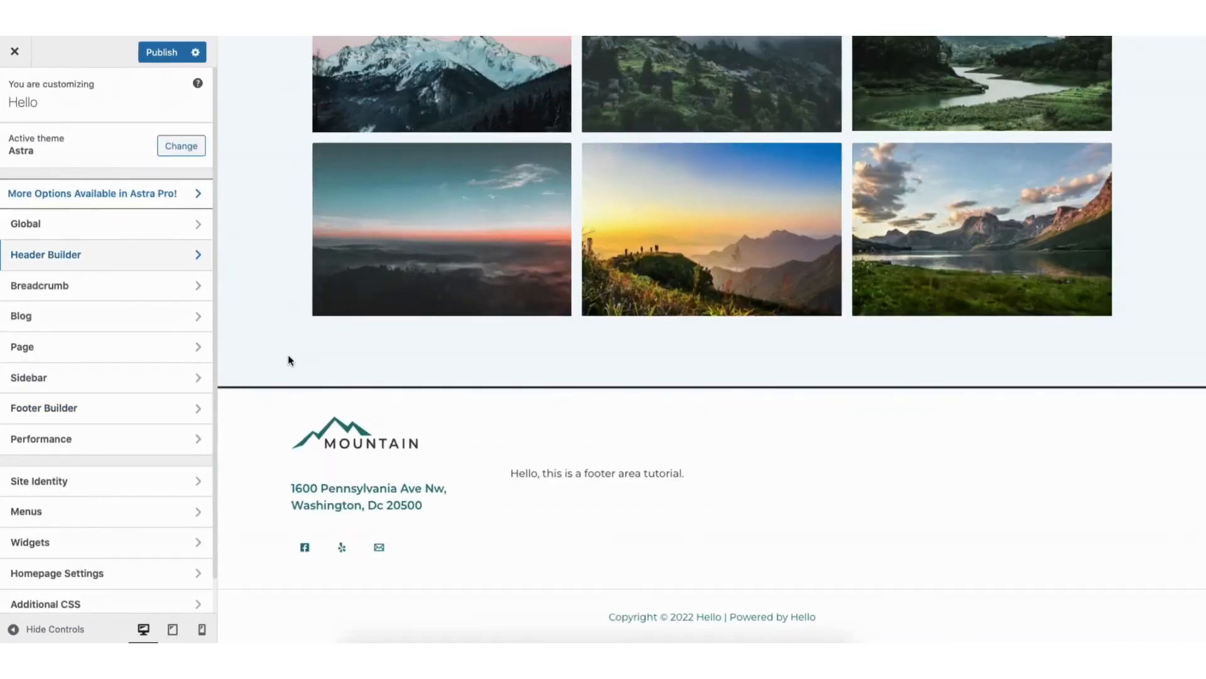
Examine the Site Identity options, including the site icon image choices and the site title and logo settings.
click(49, 482)
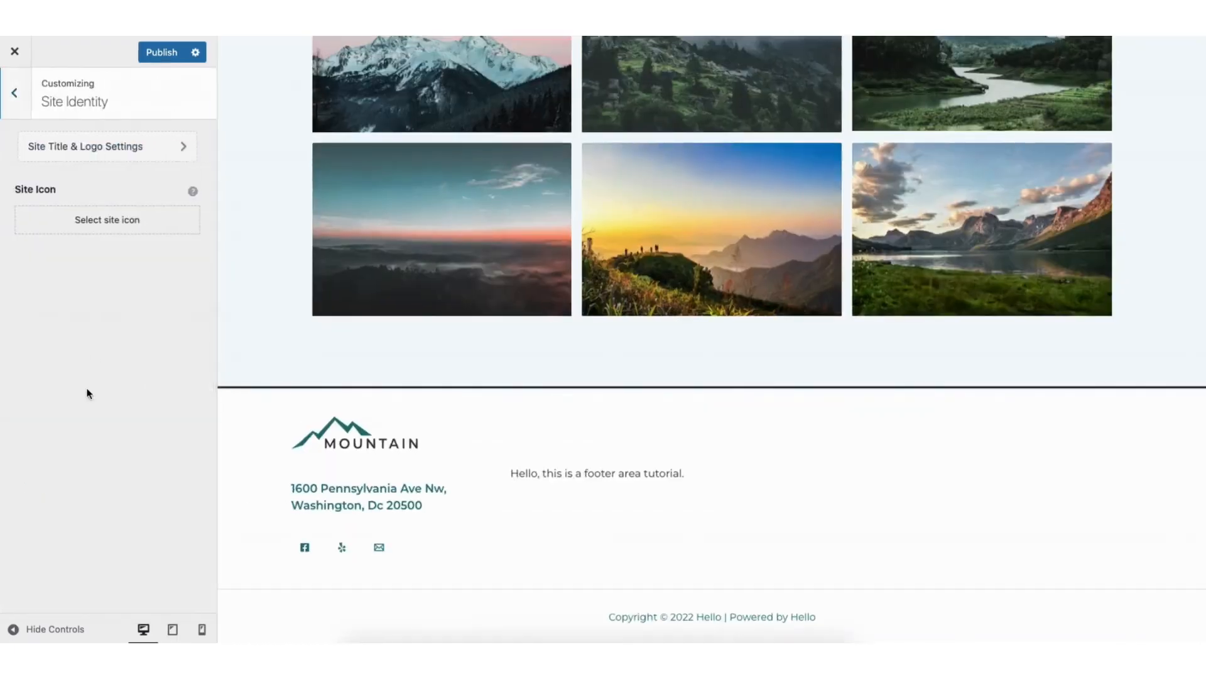
click(109, 225)
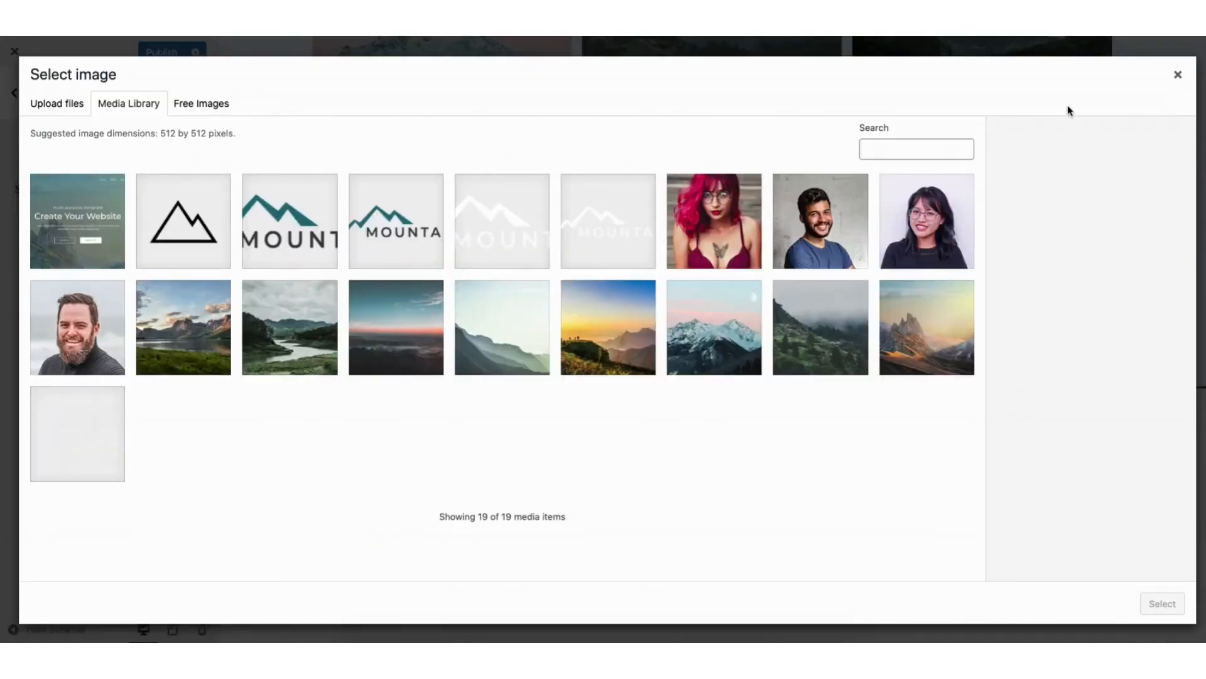
click(1179, 77)
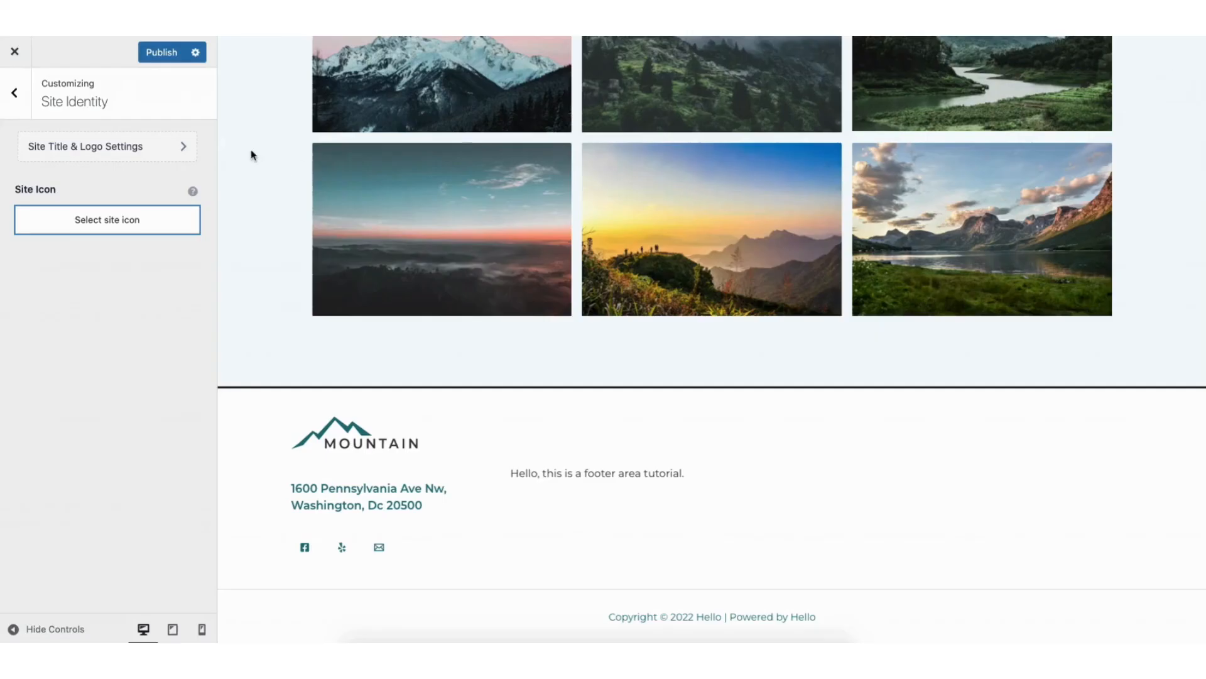
click(88, 147)
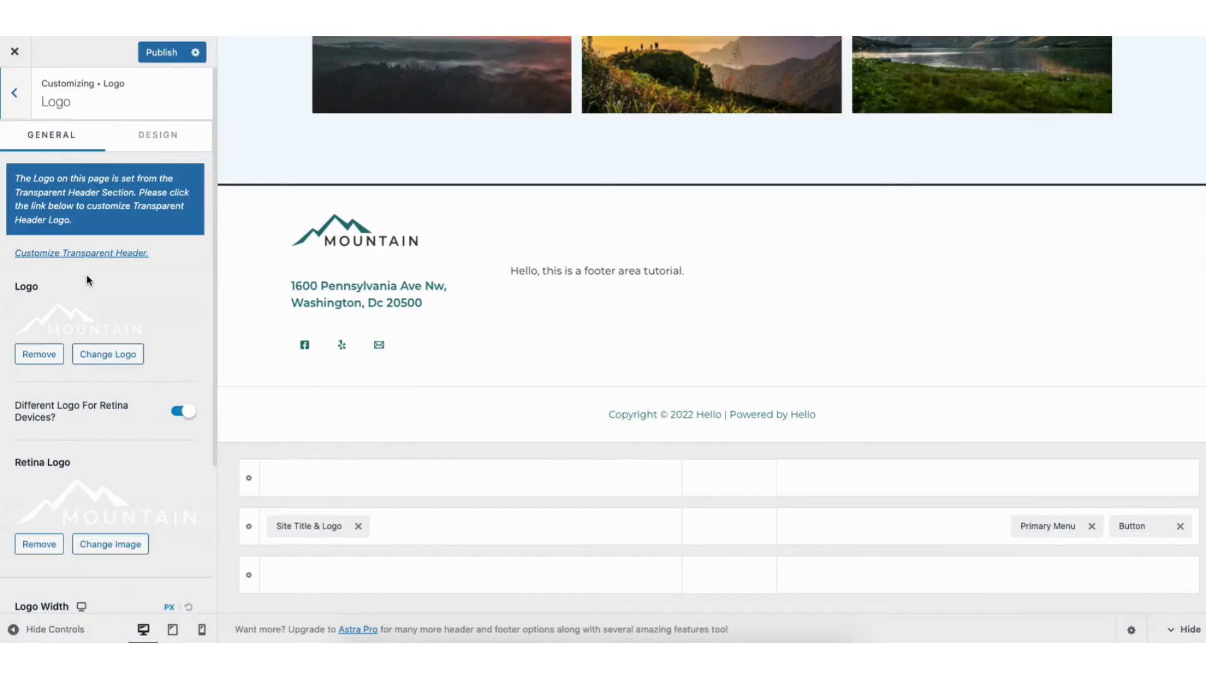
click(16, 95)
click(15, 94)
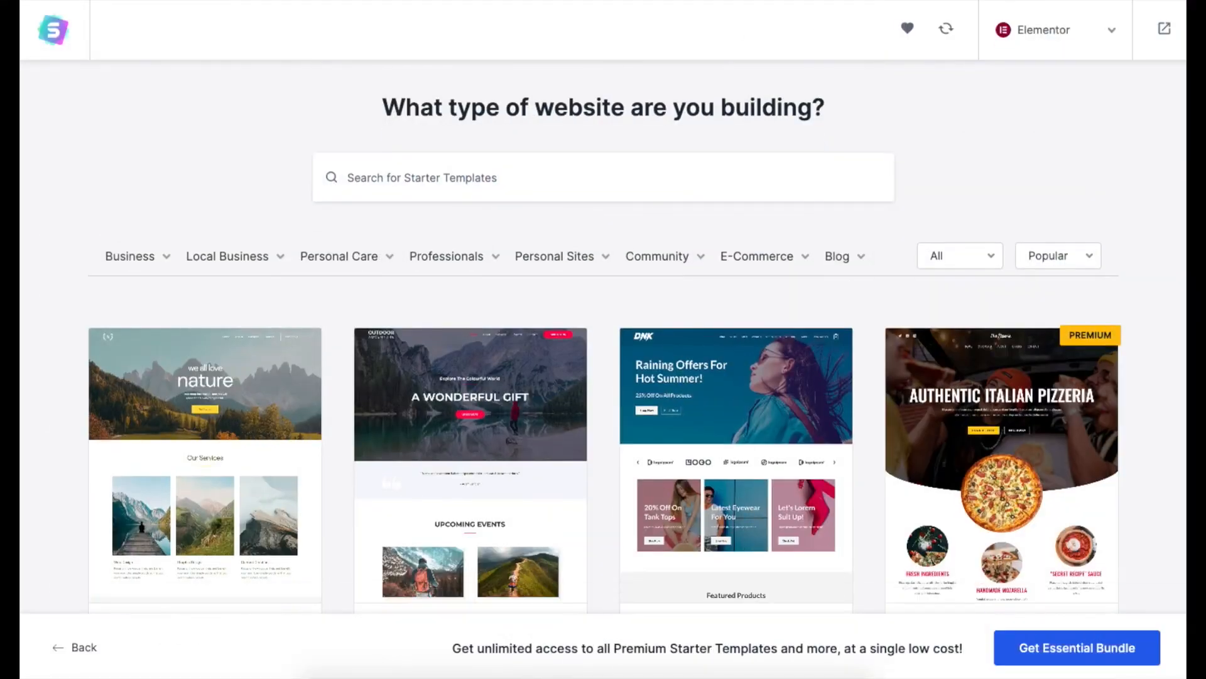
Look through the gallery of starter templates available for Elementor.
scroll(603, 340, down, 6)
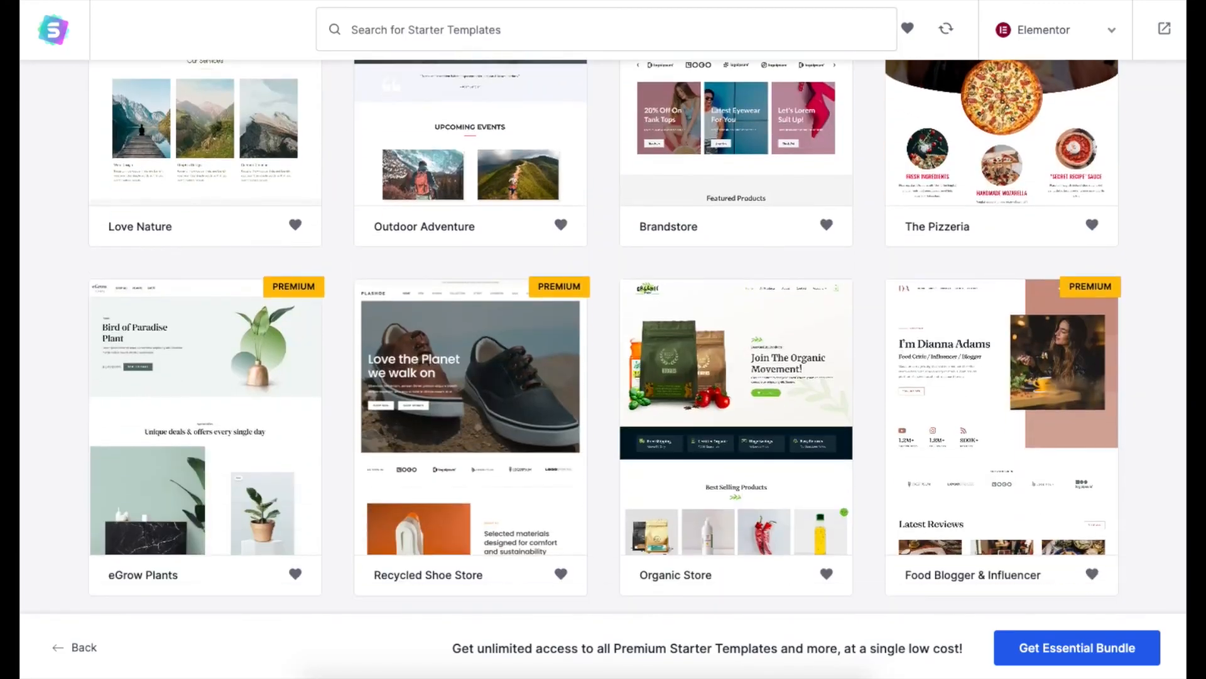
scroll(603, 340, down, 3)
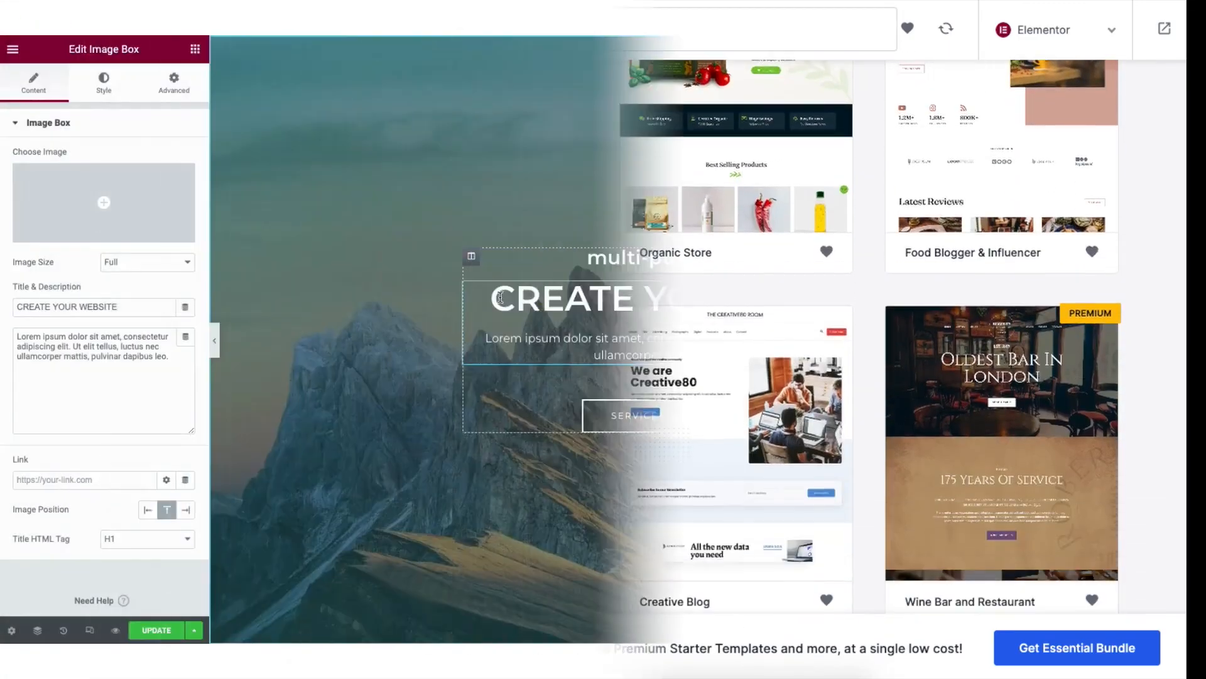
In the Elementor editor, replace the hero image box's "CREATE YOUR WEBSITE" title with "MY DEMO SITE".
drag(492, 298, 921, 315)
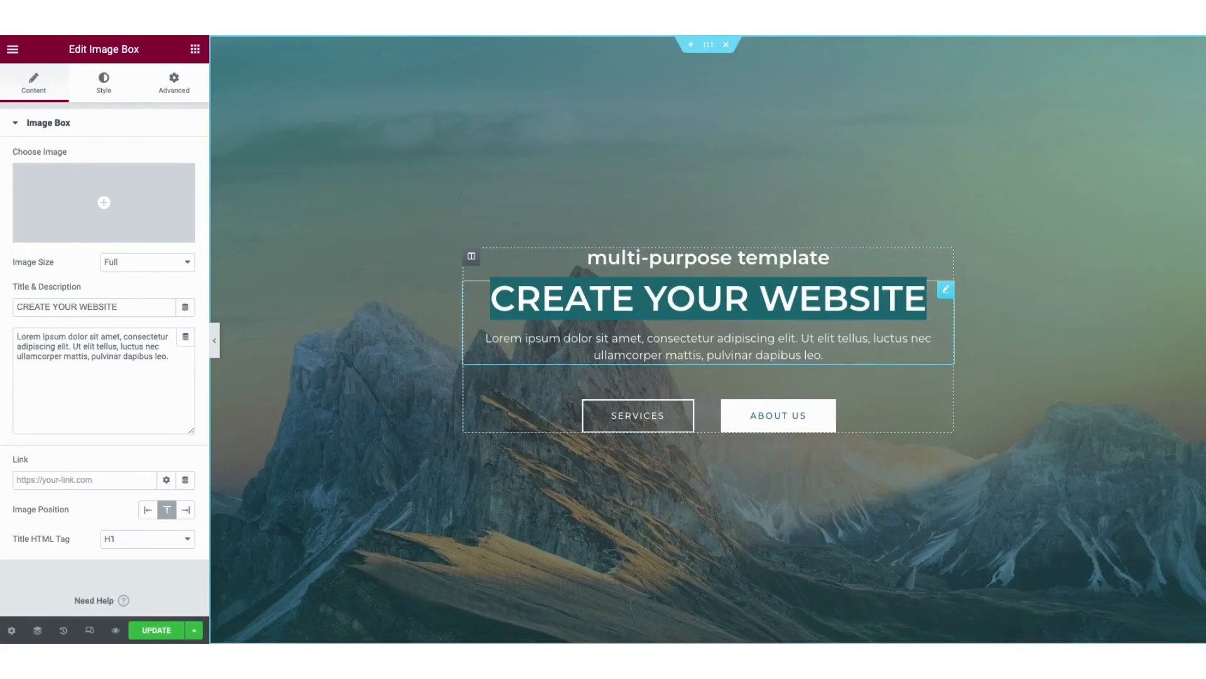
text(MY DEMO SITE)
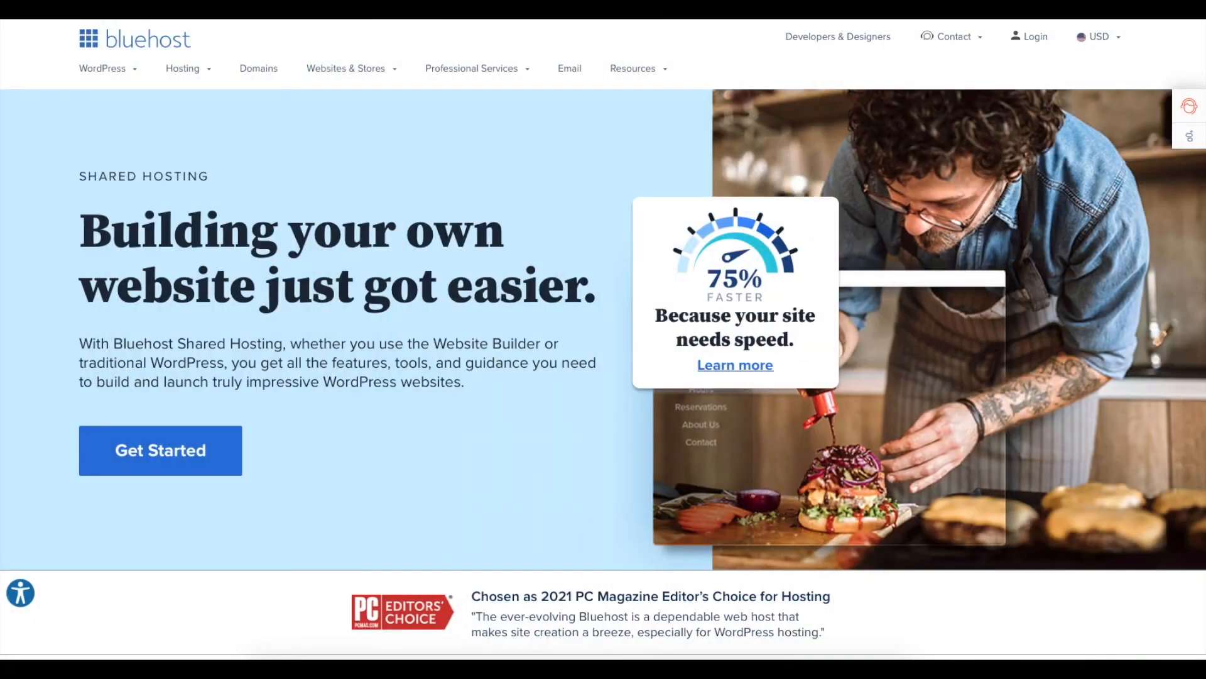
Examine Bluehost's shared hosting page, including the Basic, Plus, Choice Plus and Pro plans.
scroll(603, 340, down, 2)
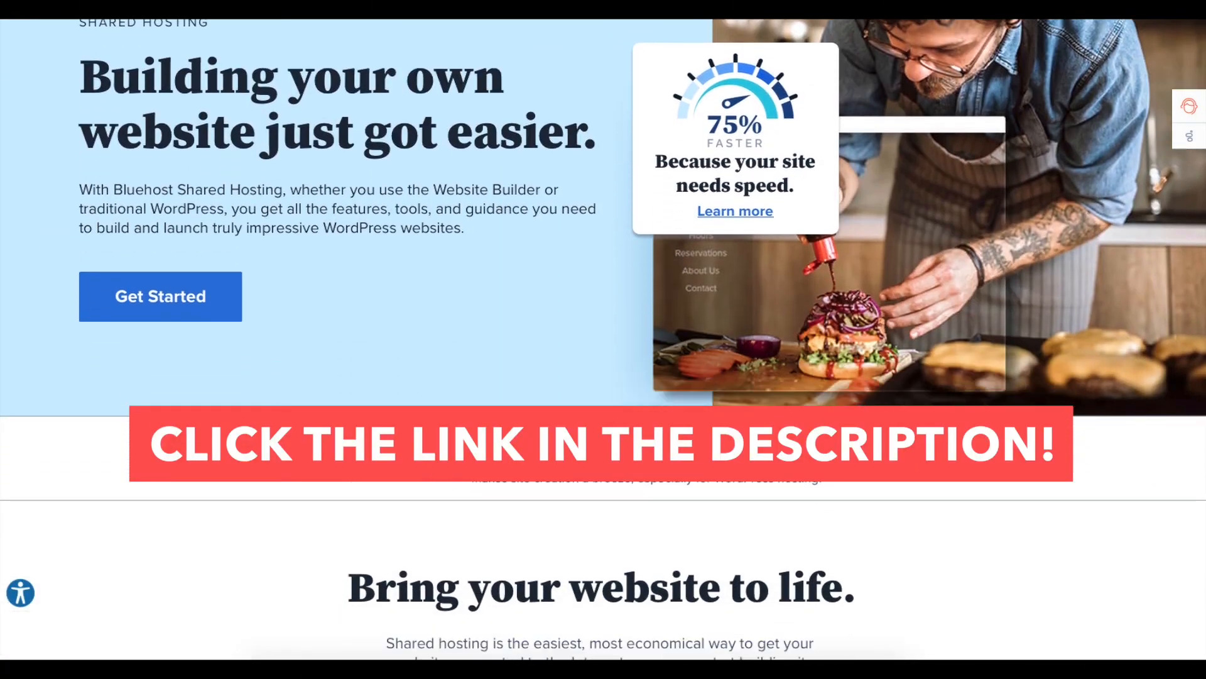
scroll(604, 339, down, 3)
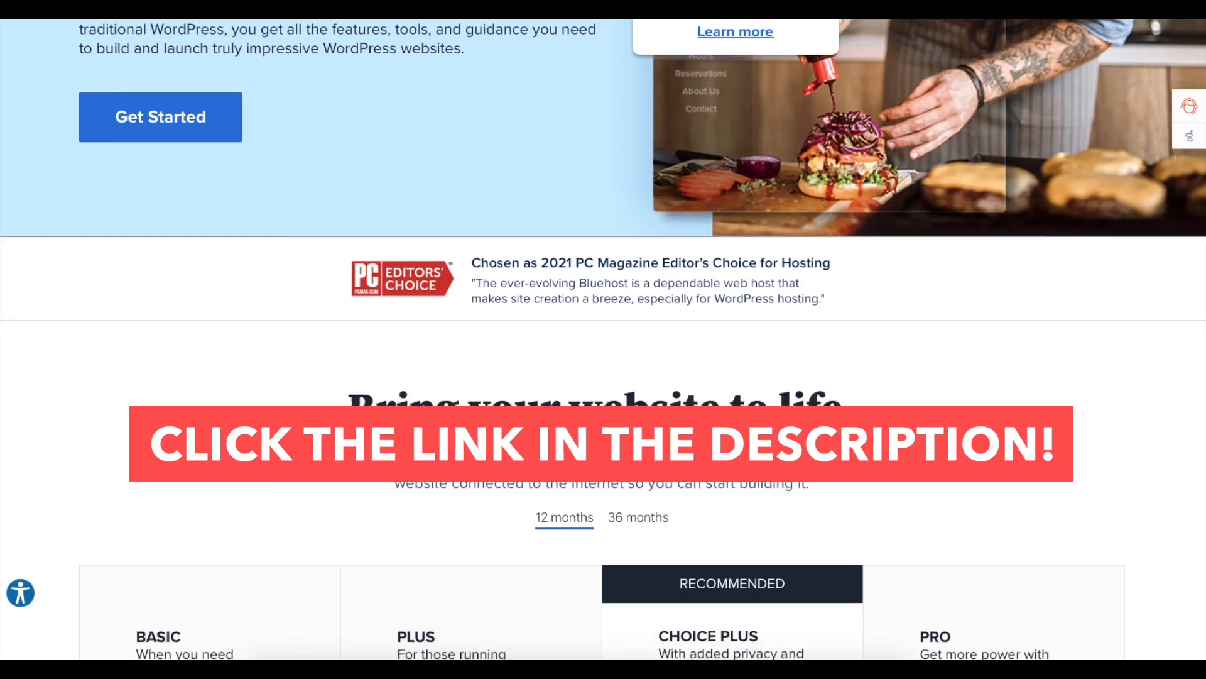
scroll(604, 339, down, 3)
scroll(604, 339, down, 4)
scroll(603, 339, down, 3)
scroll(603, 339, down, 2)
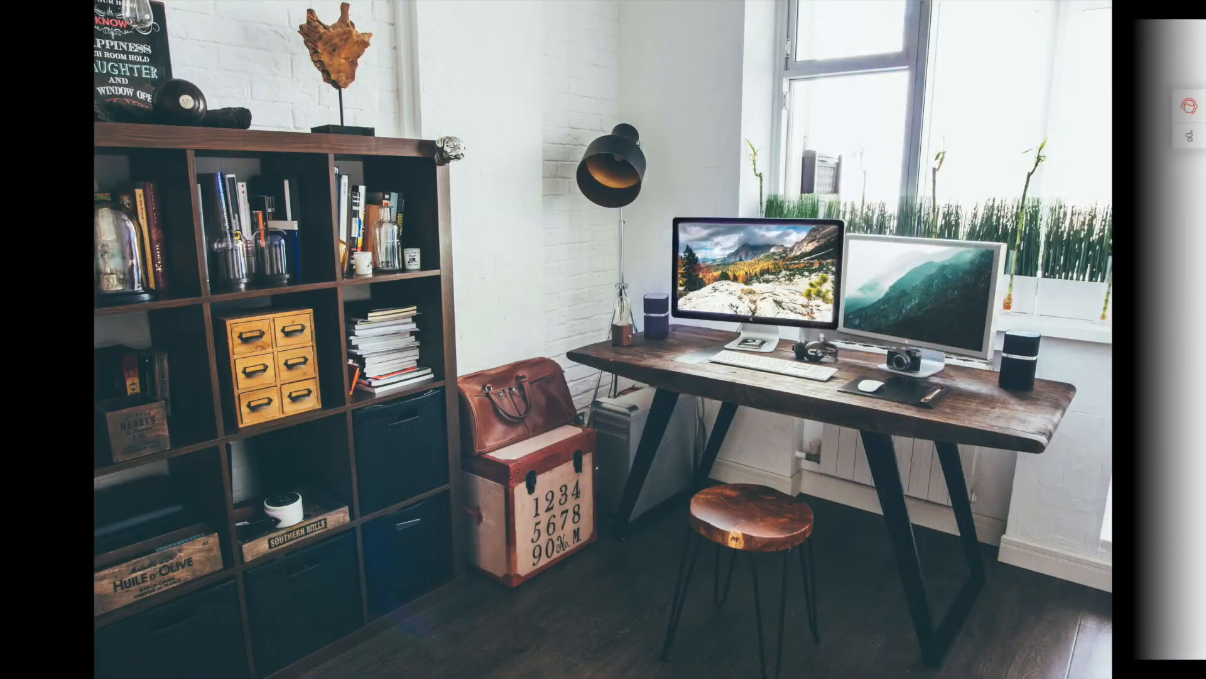